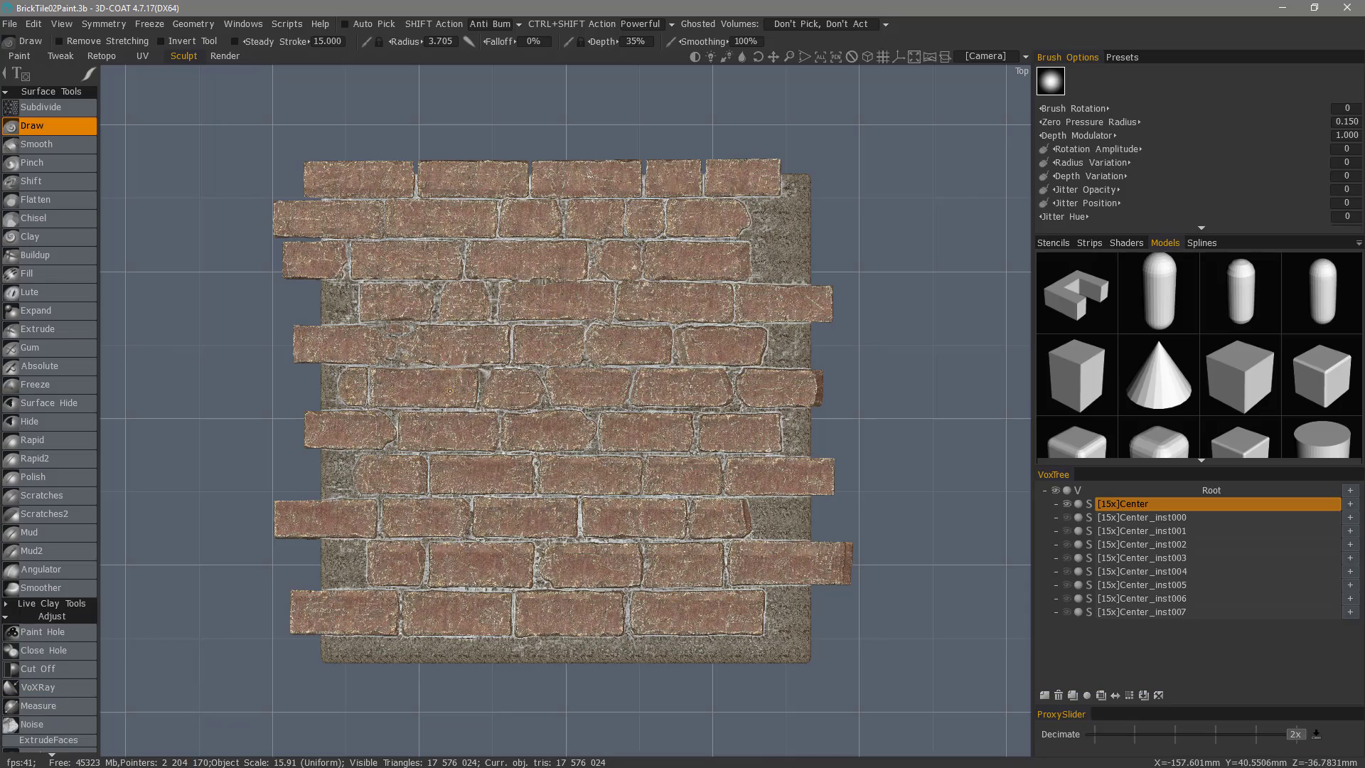
Show all eight instances of the Center tile to examine how the brick texture repeats across the wall
scroll(450, 390, "down", 5)
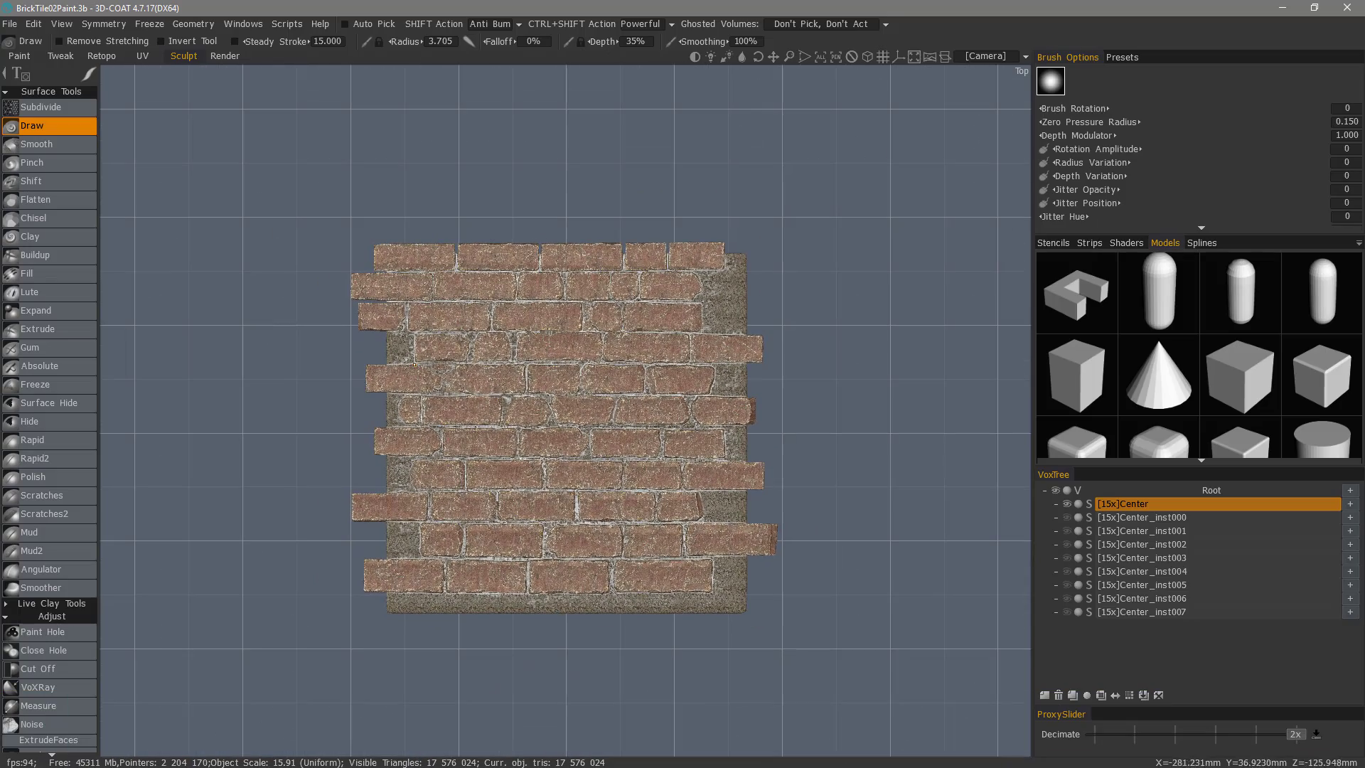
left_click(1066, 517)
left_click(1066, 530)
left_click(1066, 544)
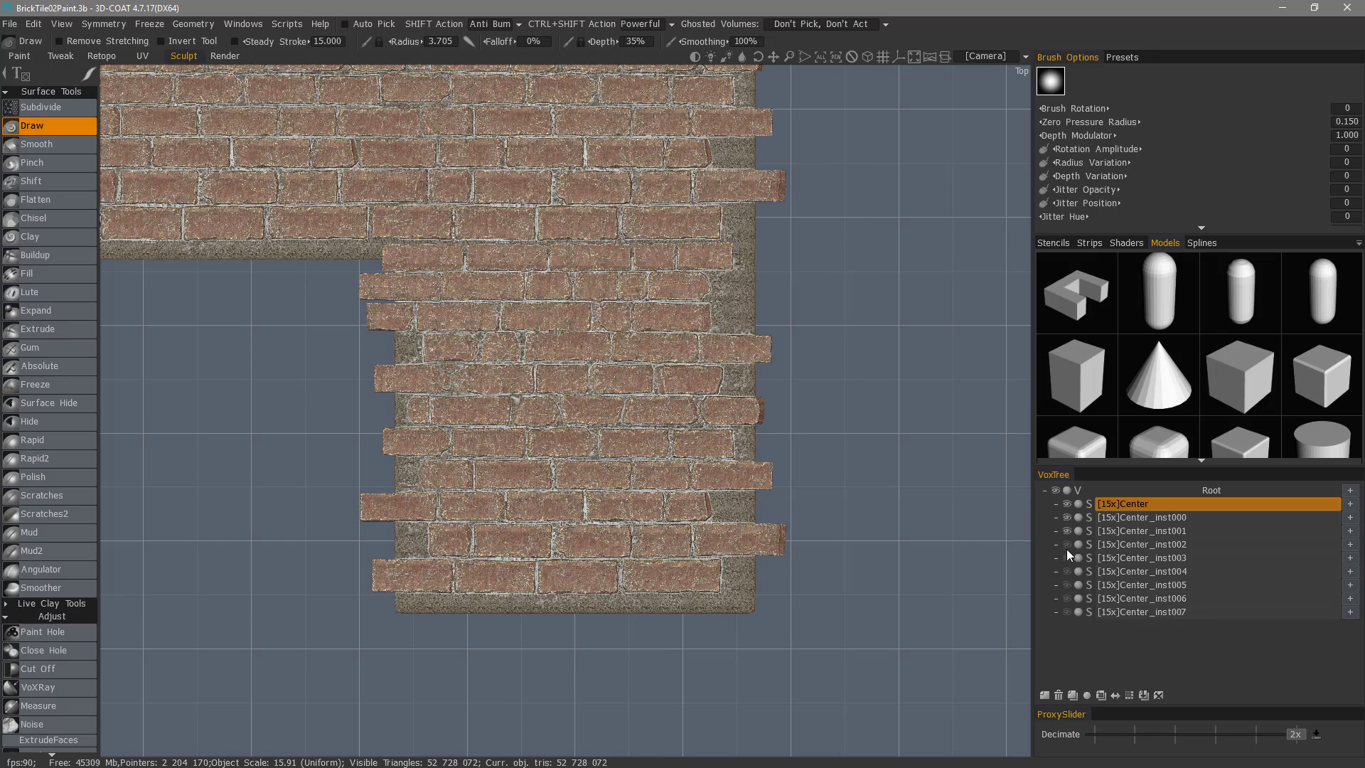
left_click(1069, 560)
left_click(1065, 572)
left_click(1067, 584)
left_click(1067, 598)
left_click(1067, 610)
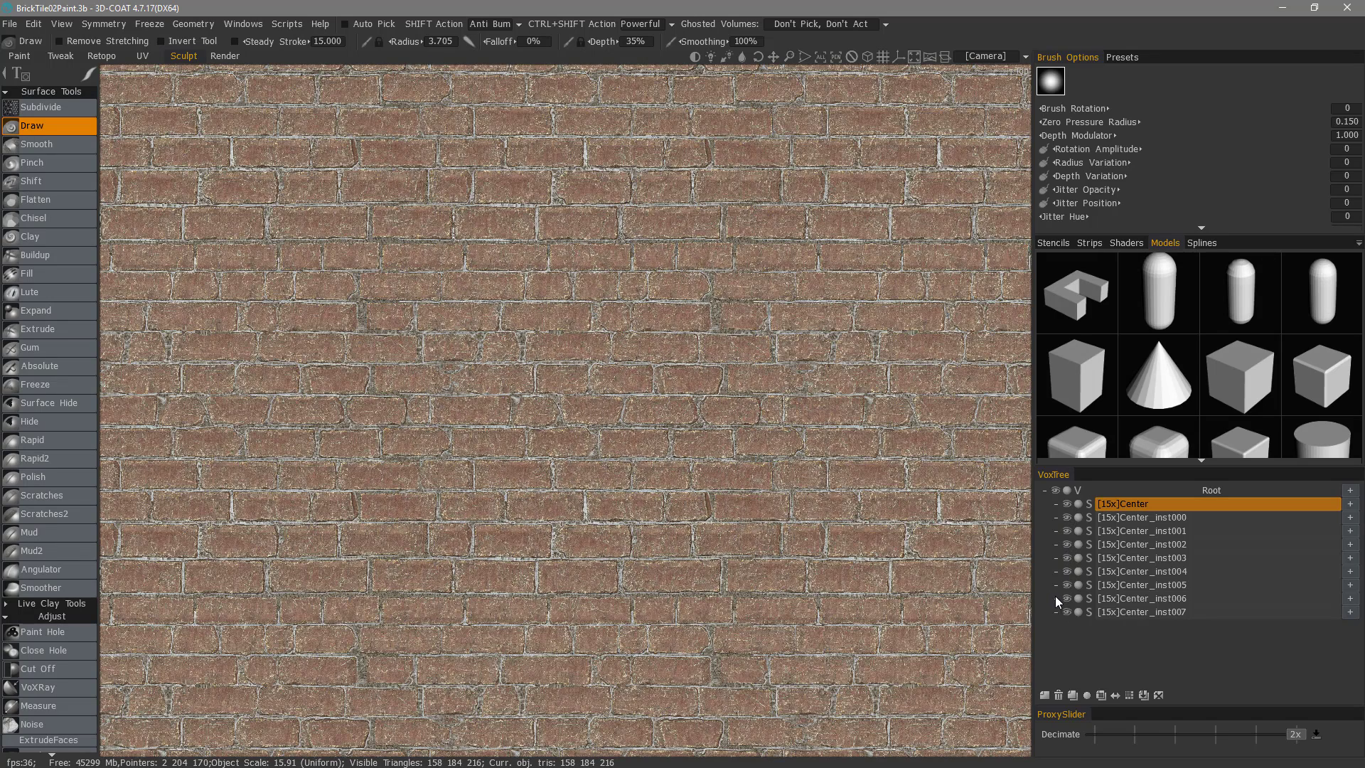
right_click_drag(741, 448, 524, 396, "alt")
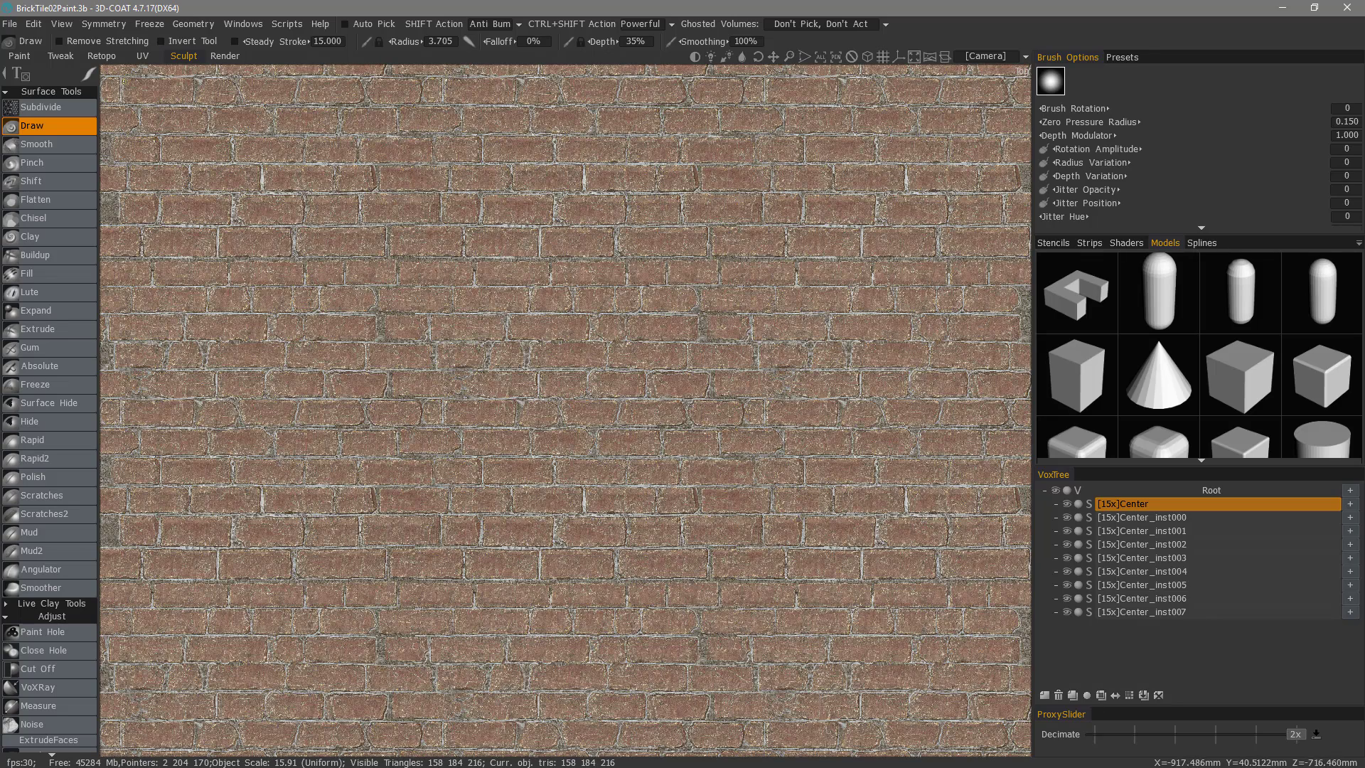
Create a new Surface Sculpting scene from the Tiled box 3x3 preset and dismiss the tiled sandbox usage note
left_click(9, 23)
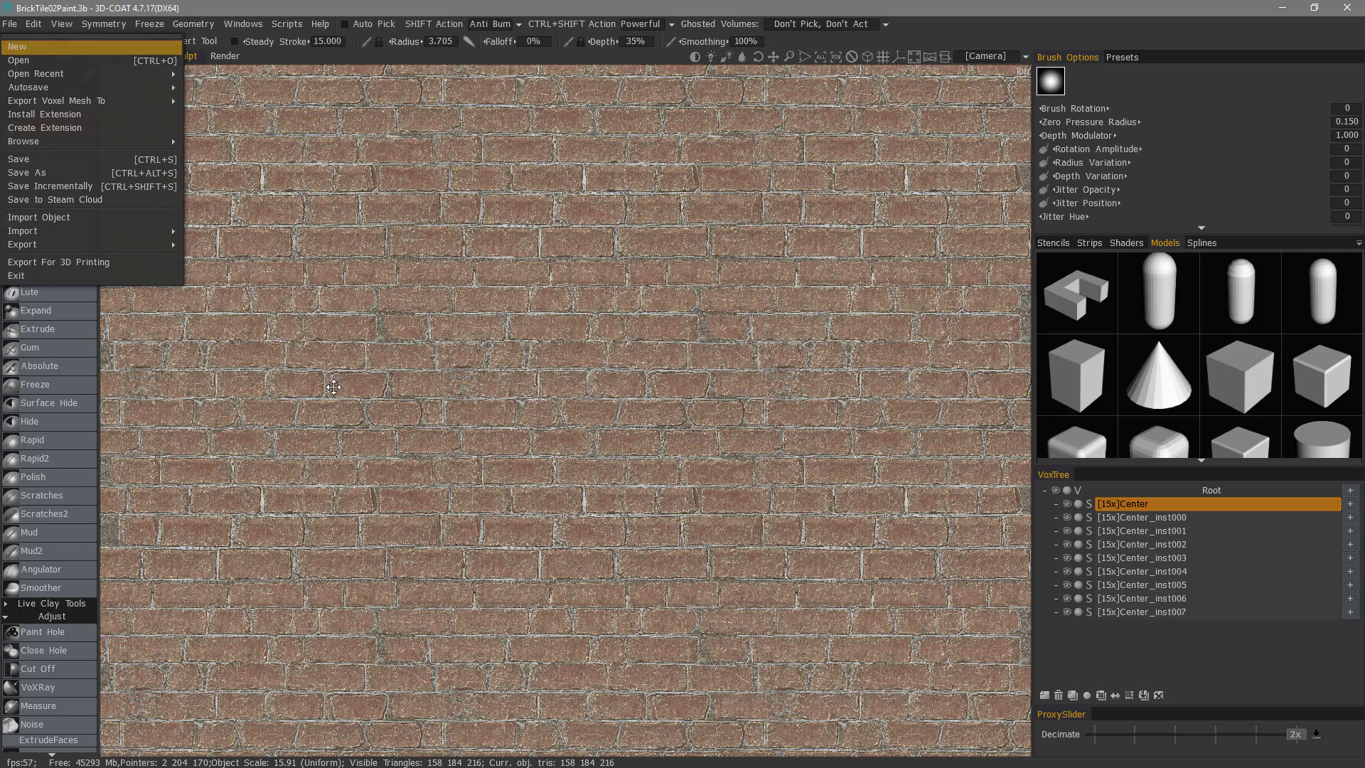
left_click(17, 46)
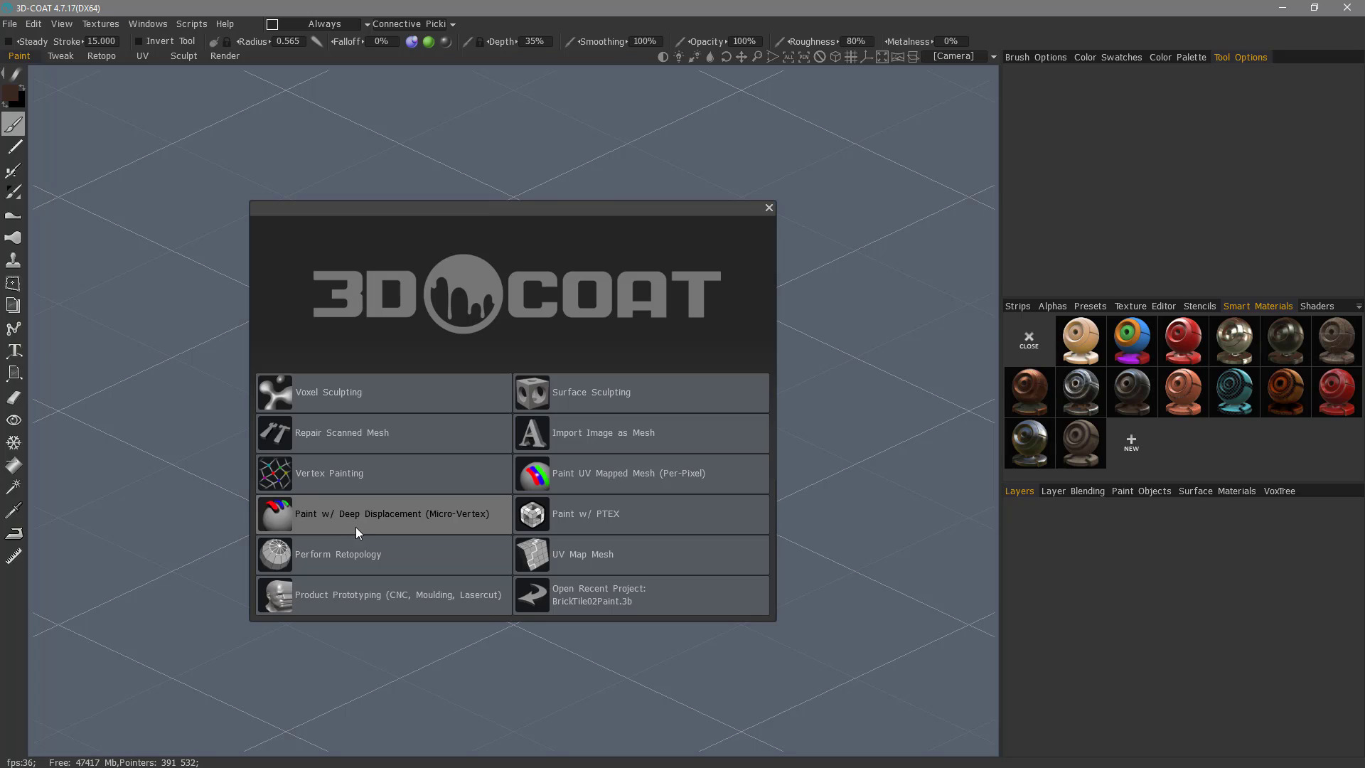
left_click(600, 393)
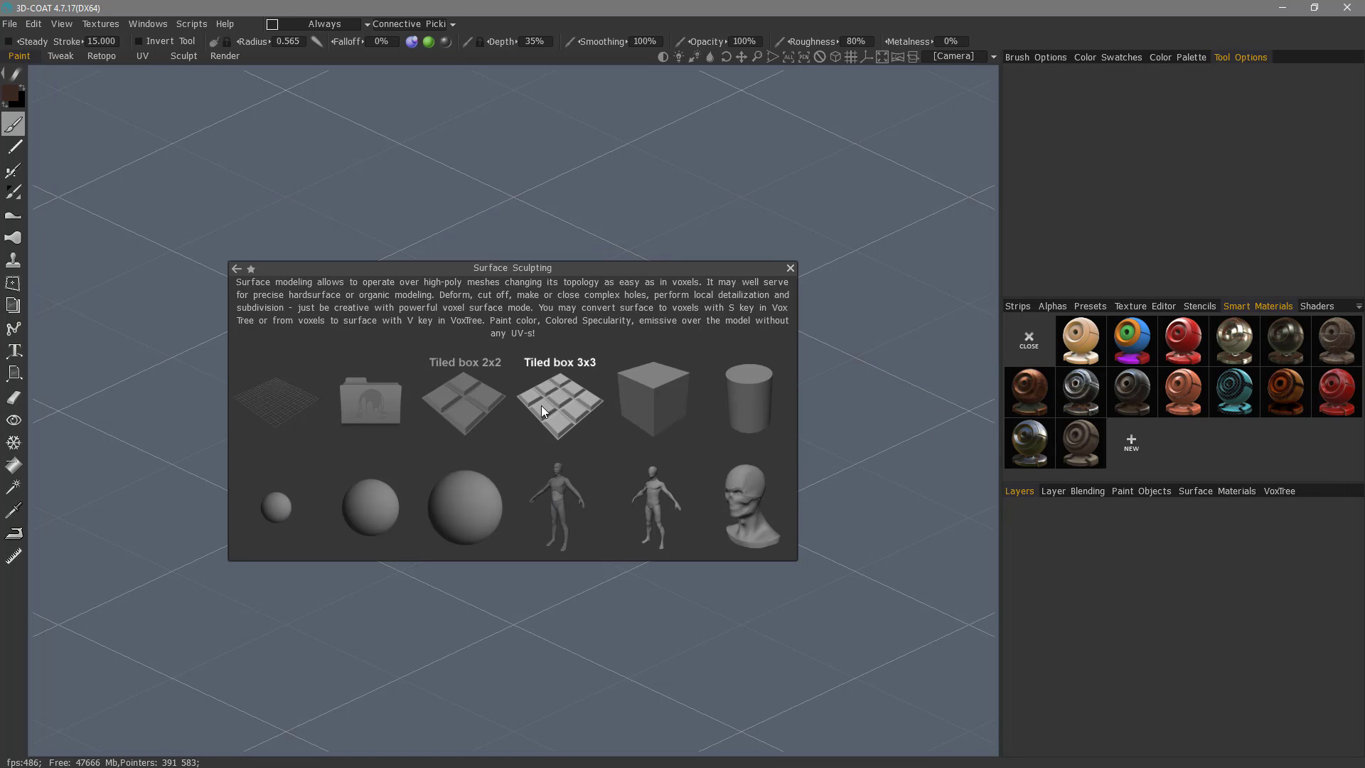
left_click(560, 403)
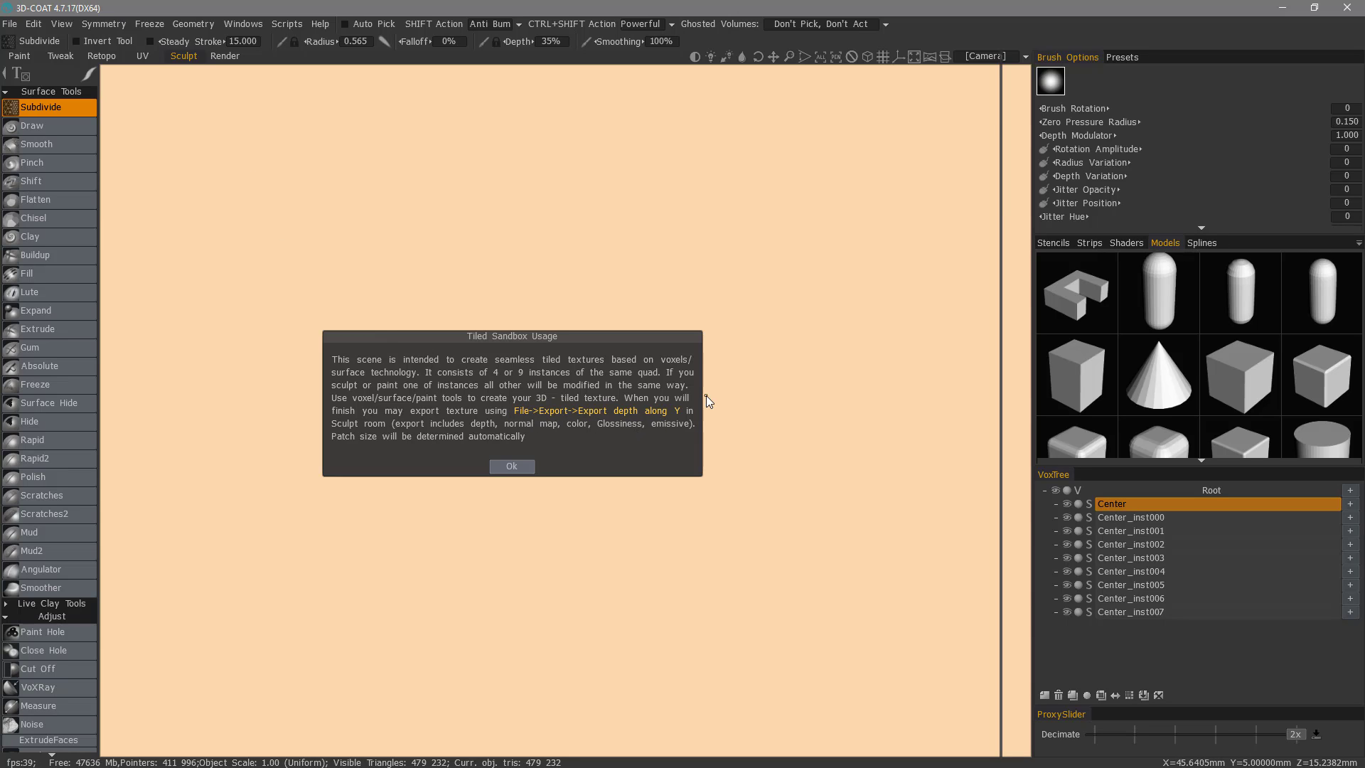
left_click(507, 464)
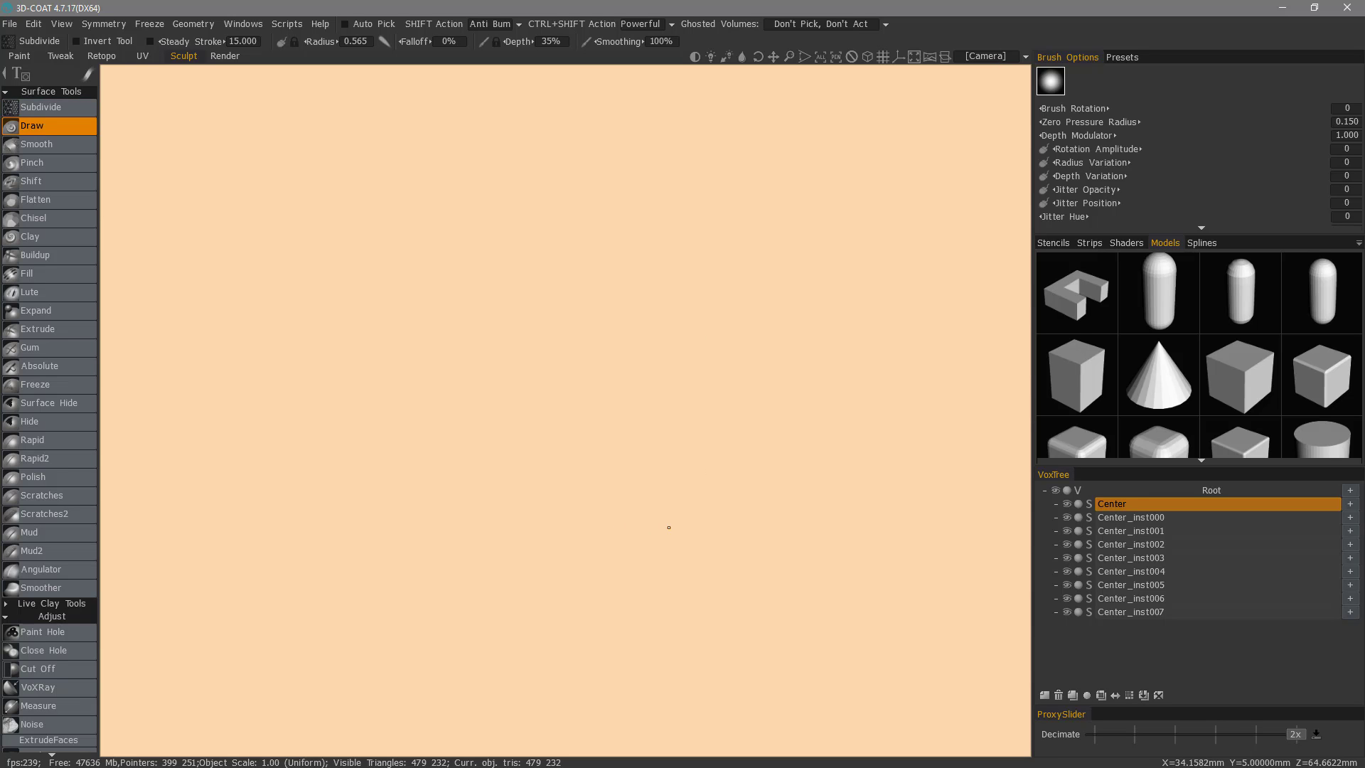
Hide the instances Center_inst000 through Center_inst007 so that only the Center tile is shown
scroll(639, 569, "down", 5)
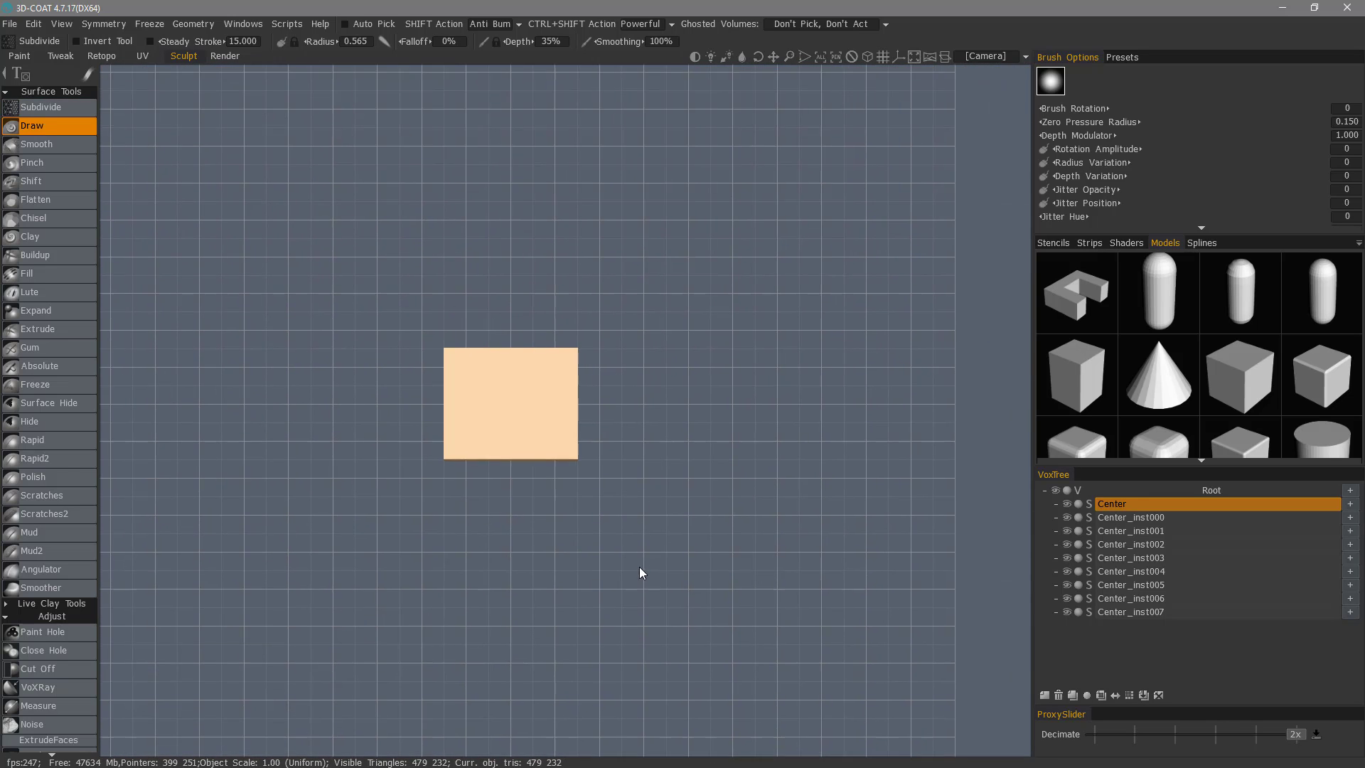
scroll(638, 554, "up", 3)
left_click(1067, 517)
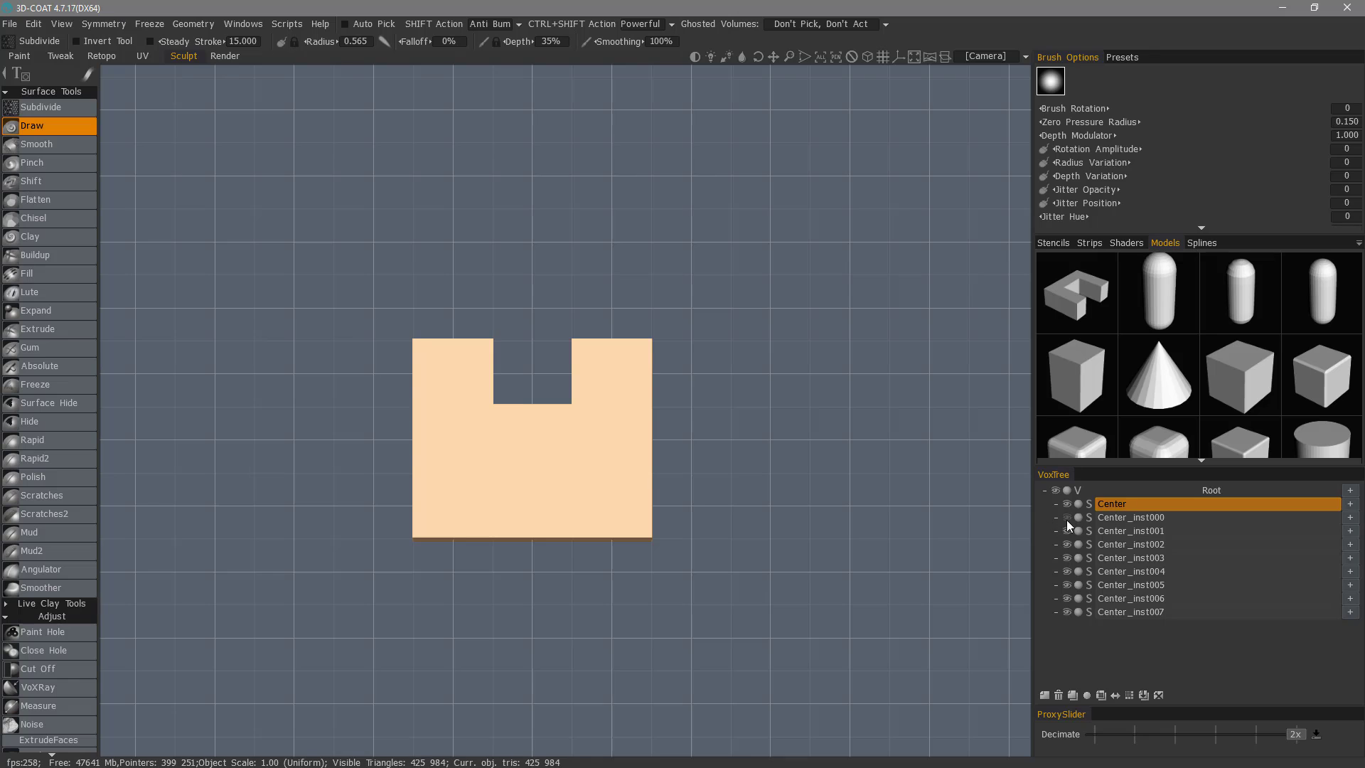
left_click_drag(1066, 519, 1065, 611)
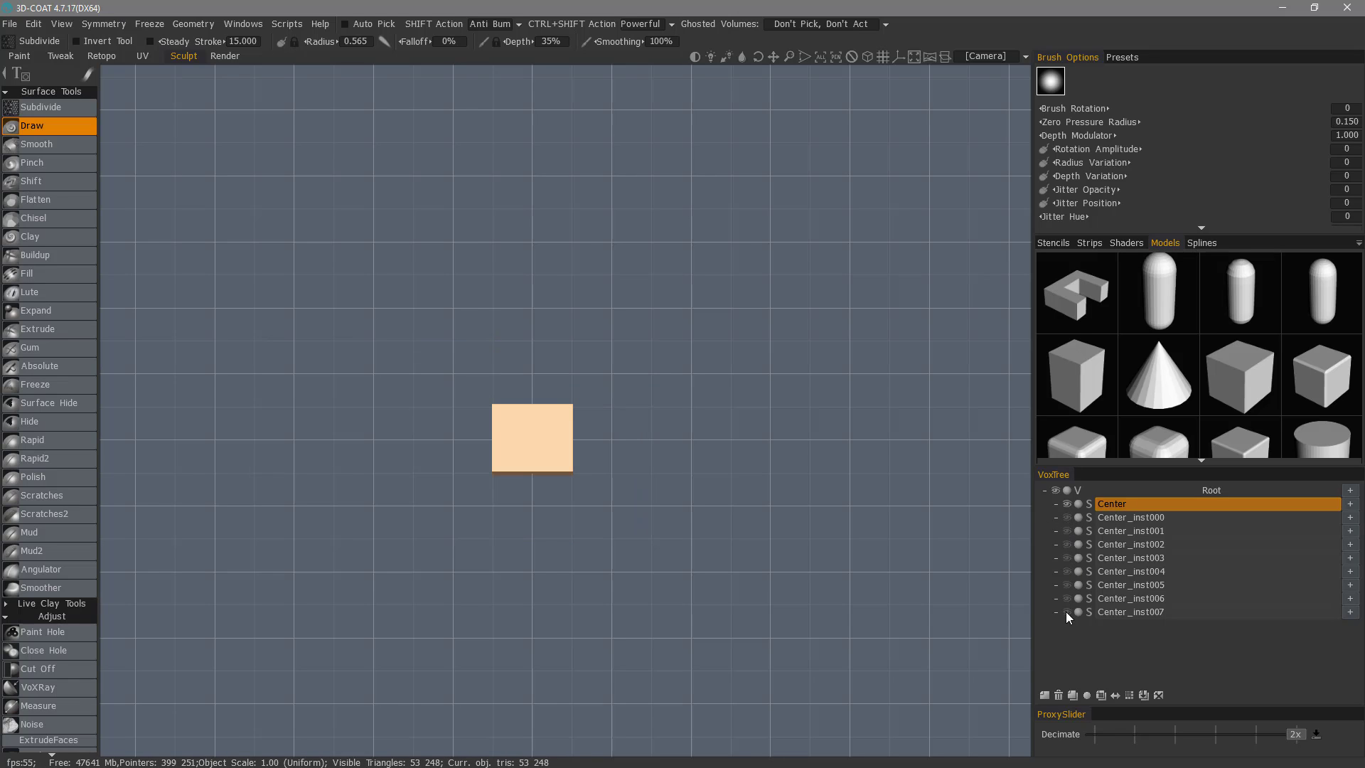
scroll(457, 509, "up", 3)
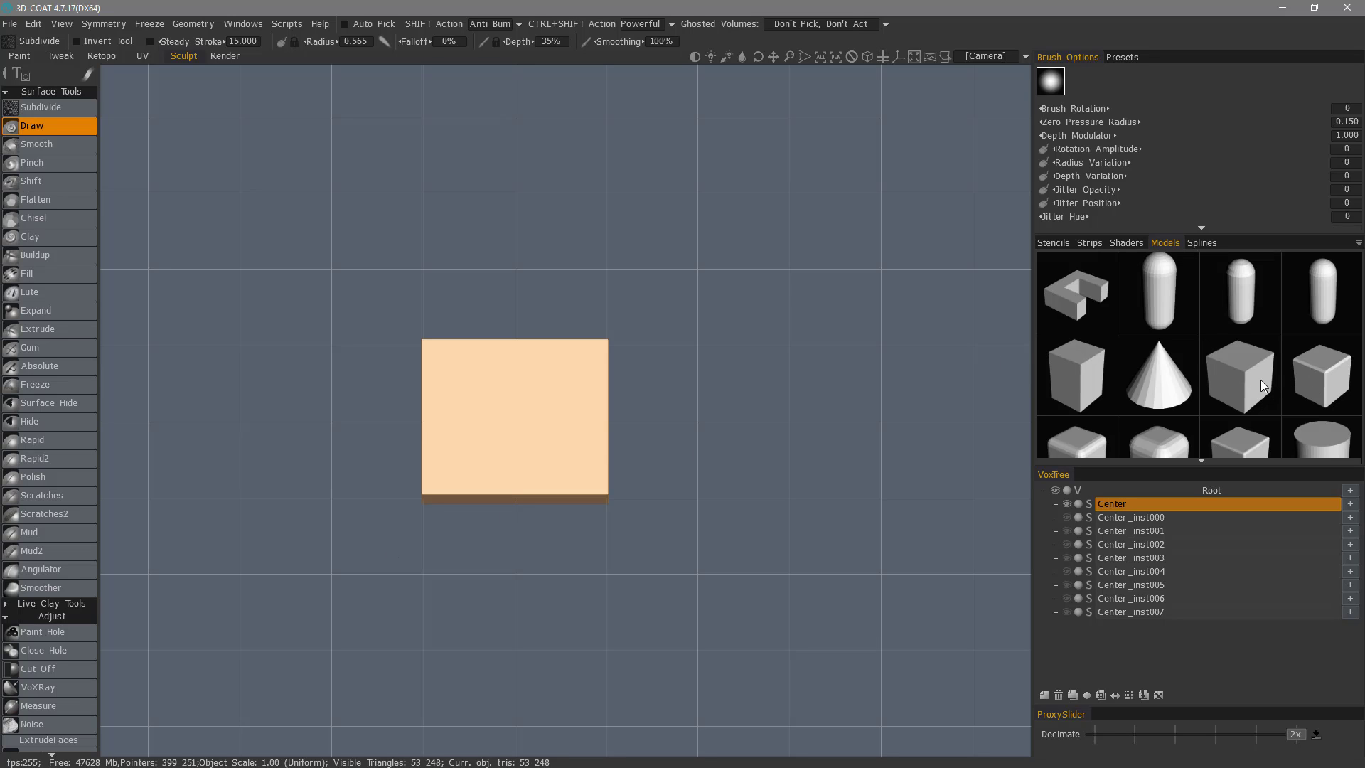
left_click(1336, 379)
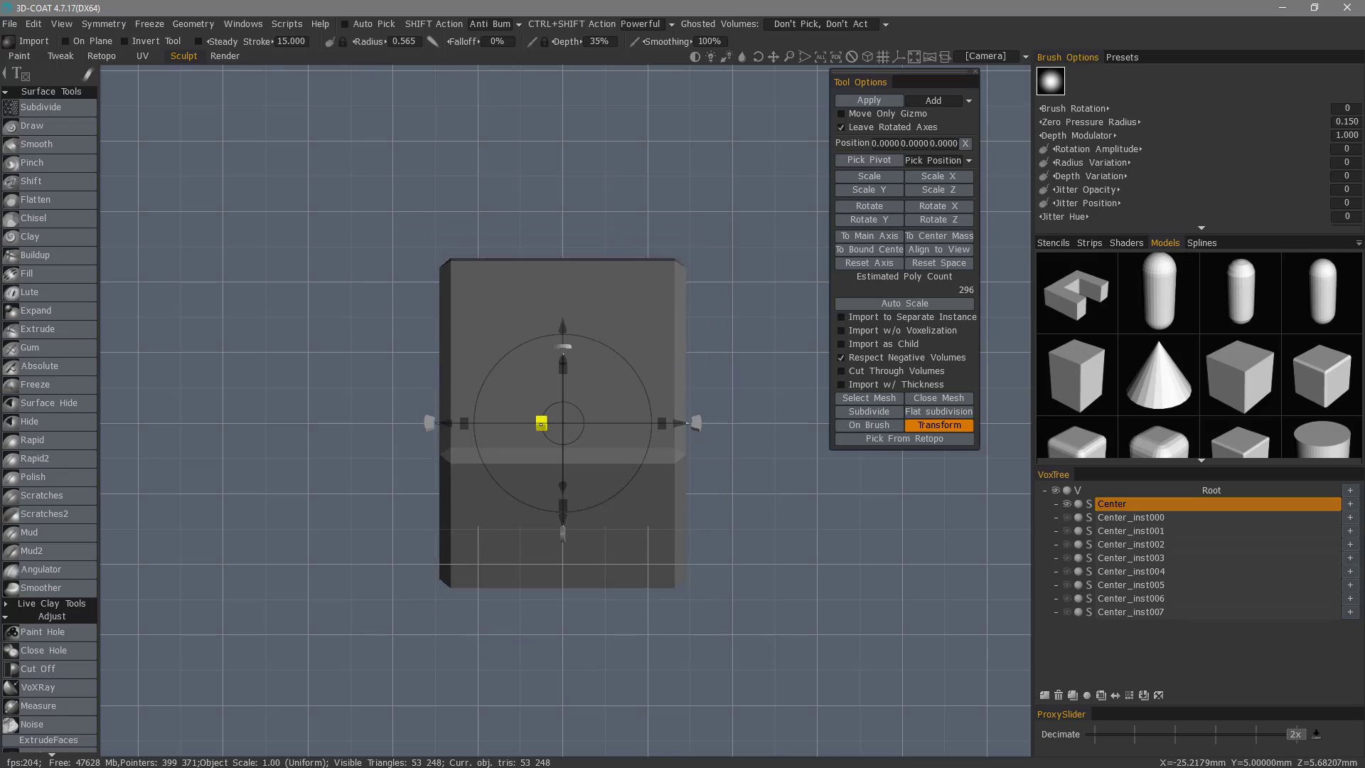
left_click_drag(541, 423, 425, 421)
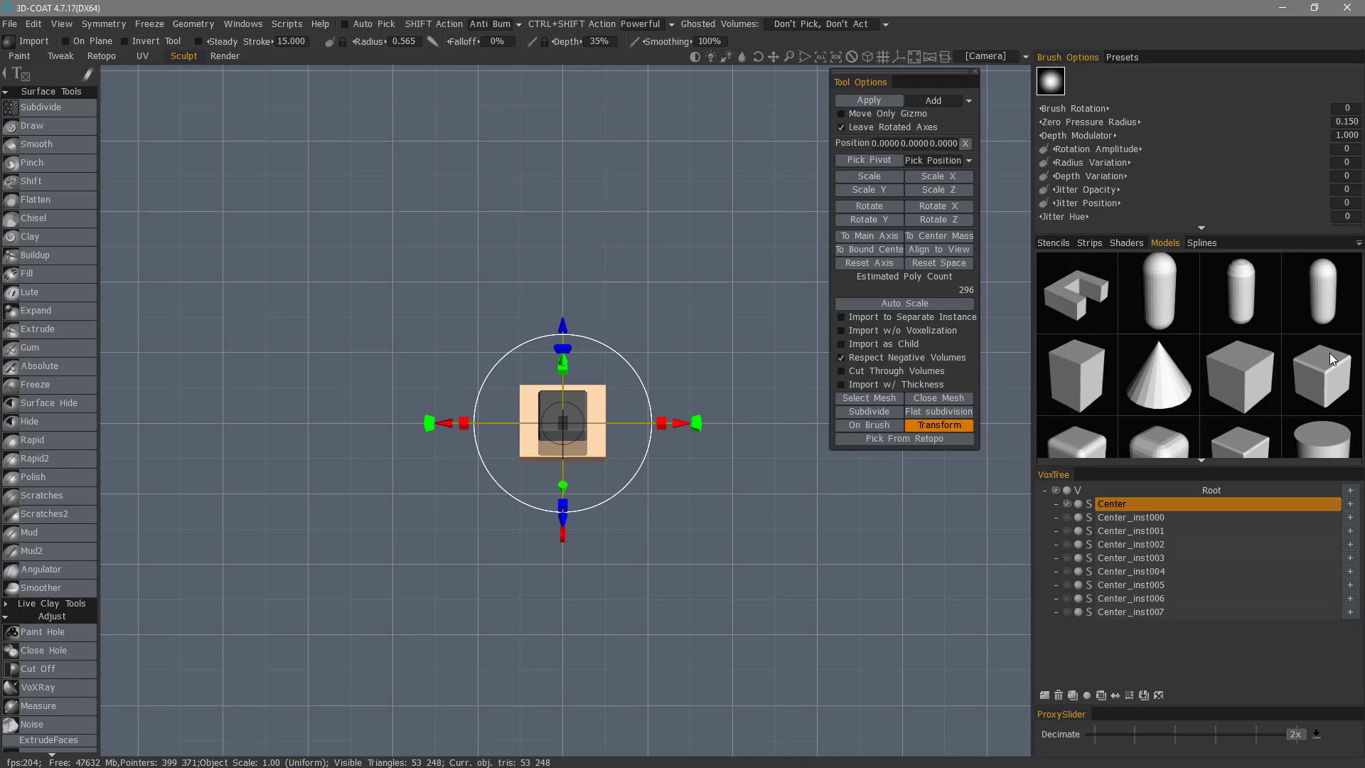
scroll(70, 680, "down", 5)
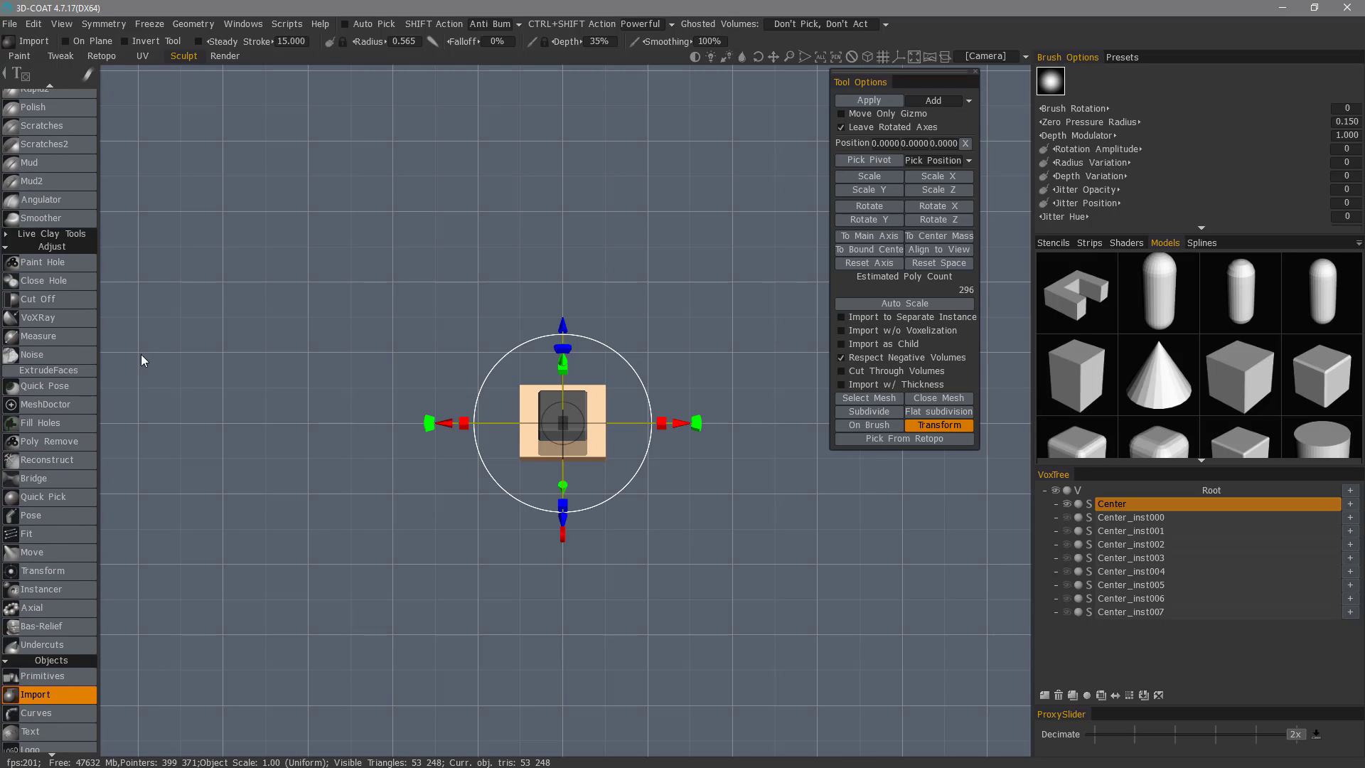
Switch to the Primitives tool without importing the pending model, and choose the cube primitive
left_click(54, 677)
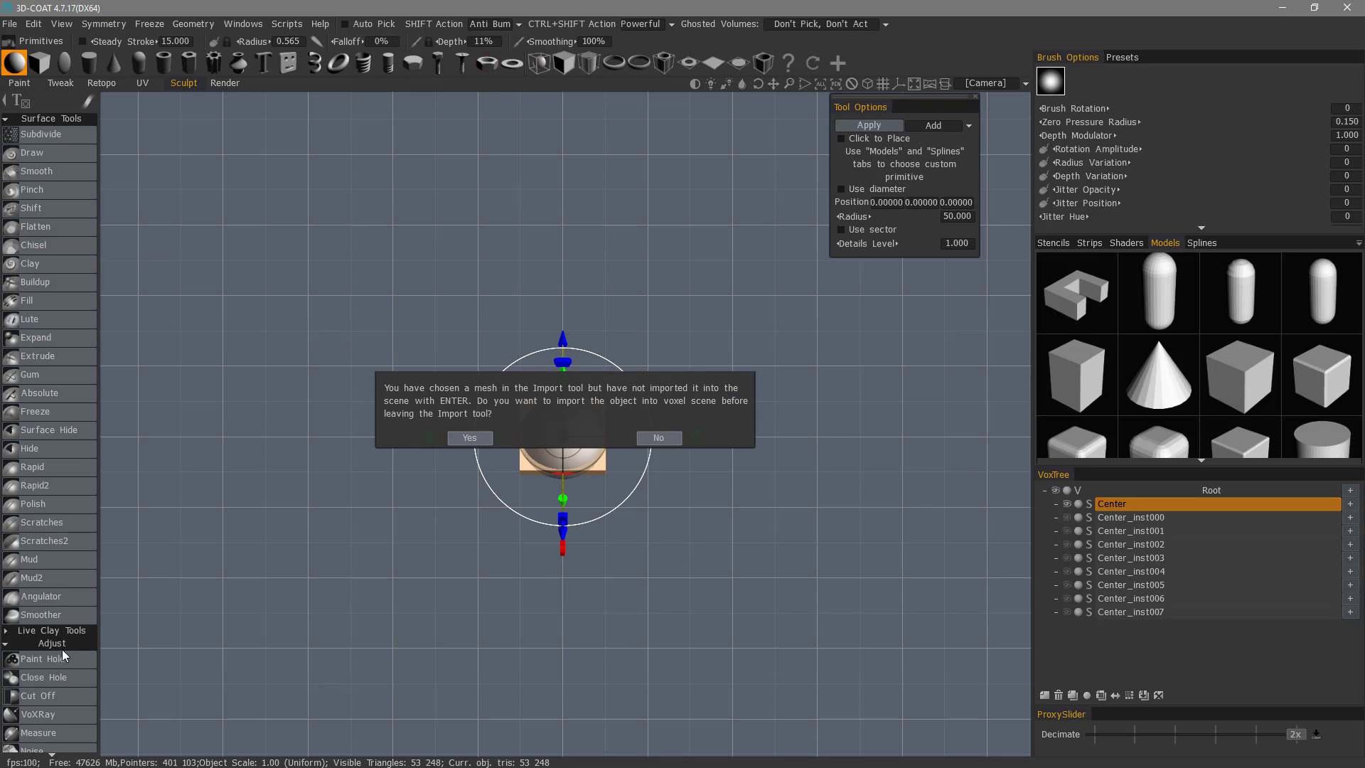
left_click(676, 438)
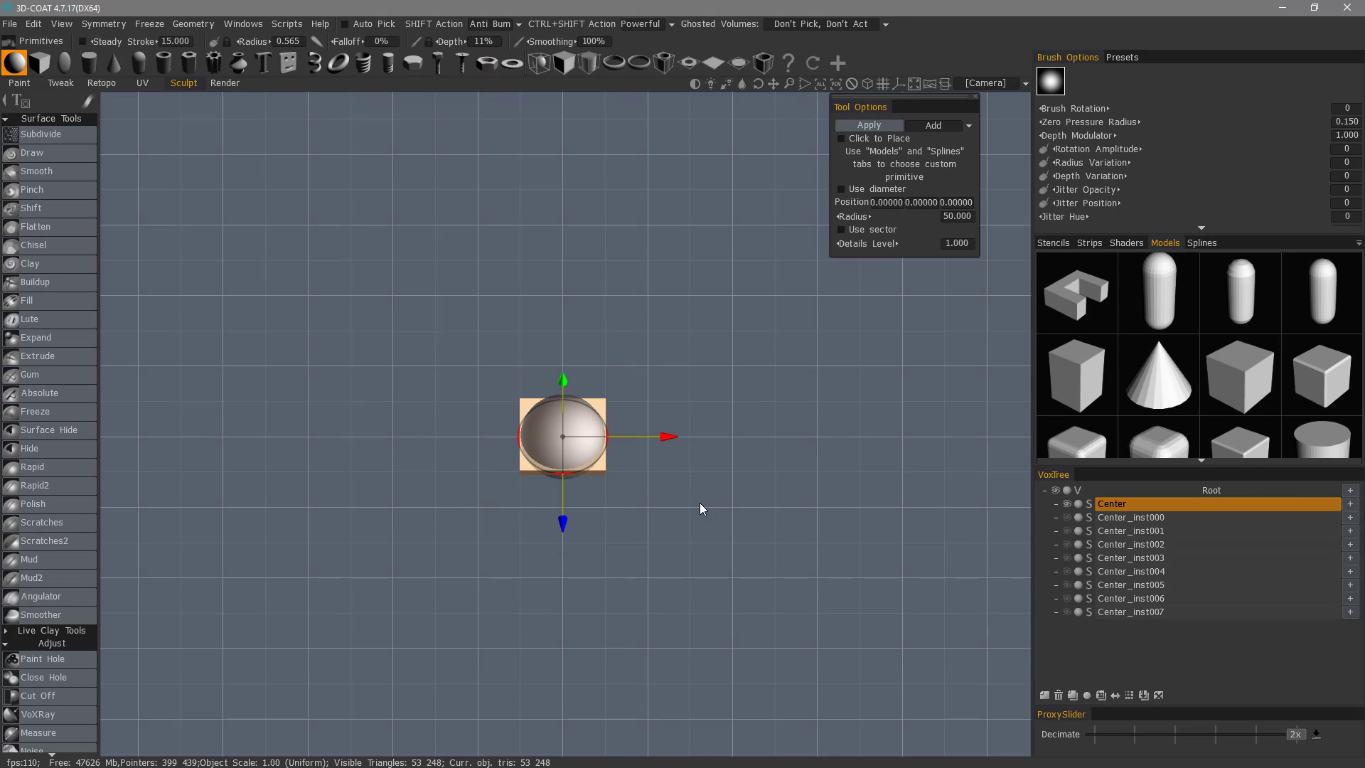
left_click(40, 62)
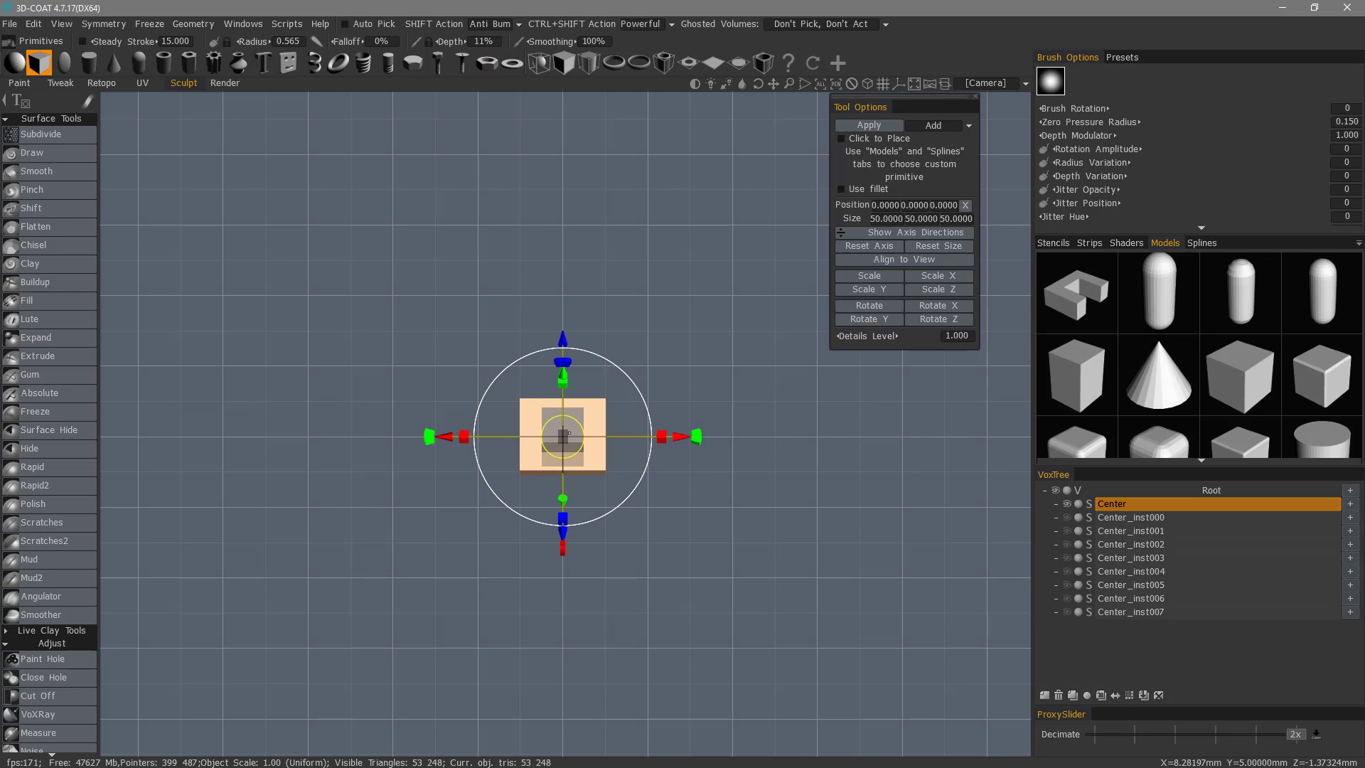
In top view, resize the cube to about 35.87 by 13.21 and place it at the tile's upper-left corner, about X -33.43, Z -44.02
left_click(868, 85)
left_click(868, 85)
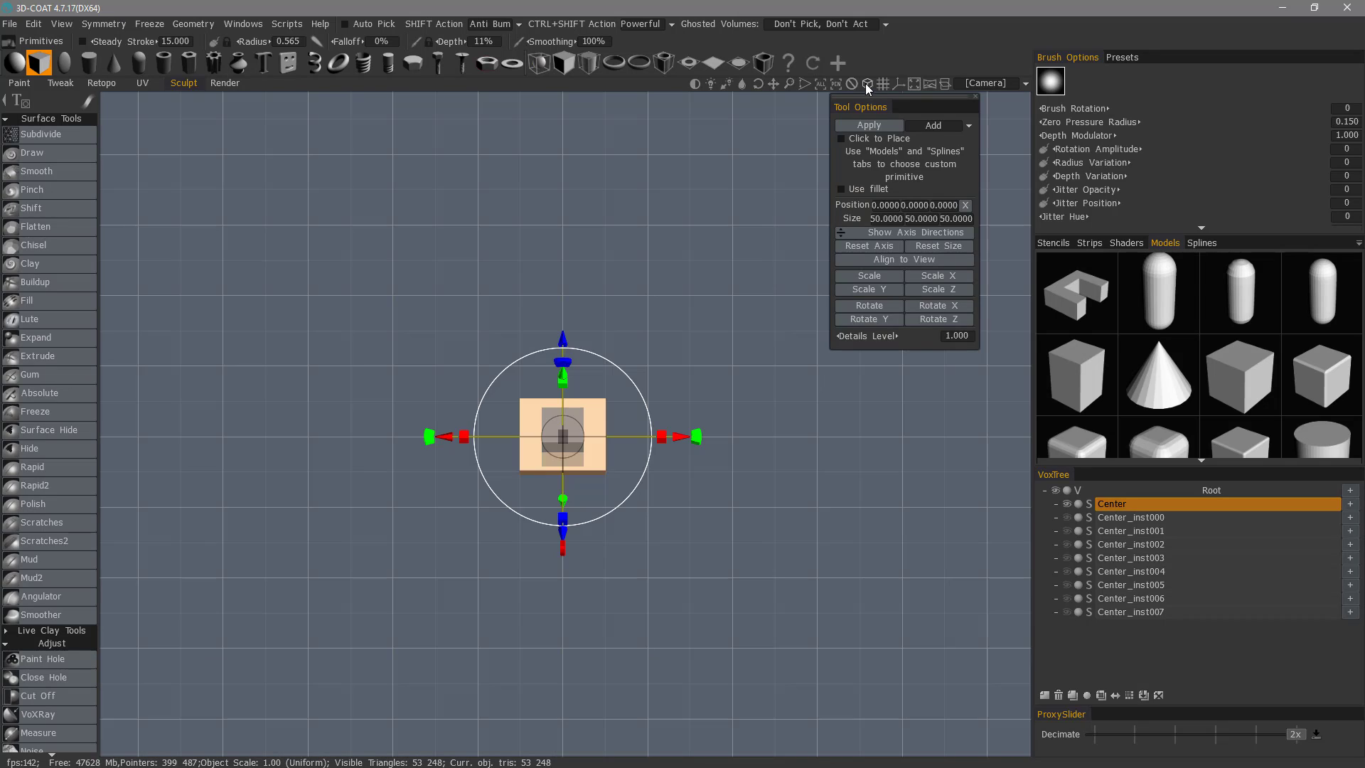
left_click(957, 84)
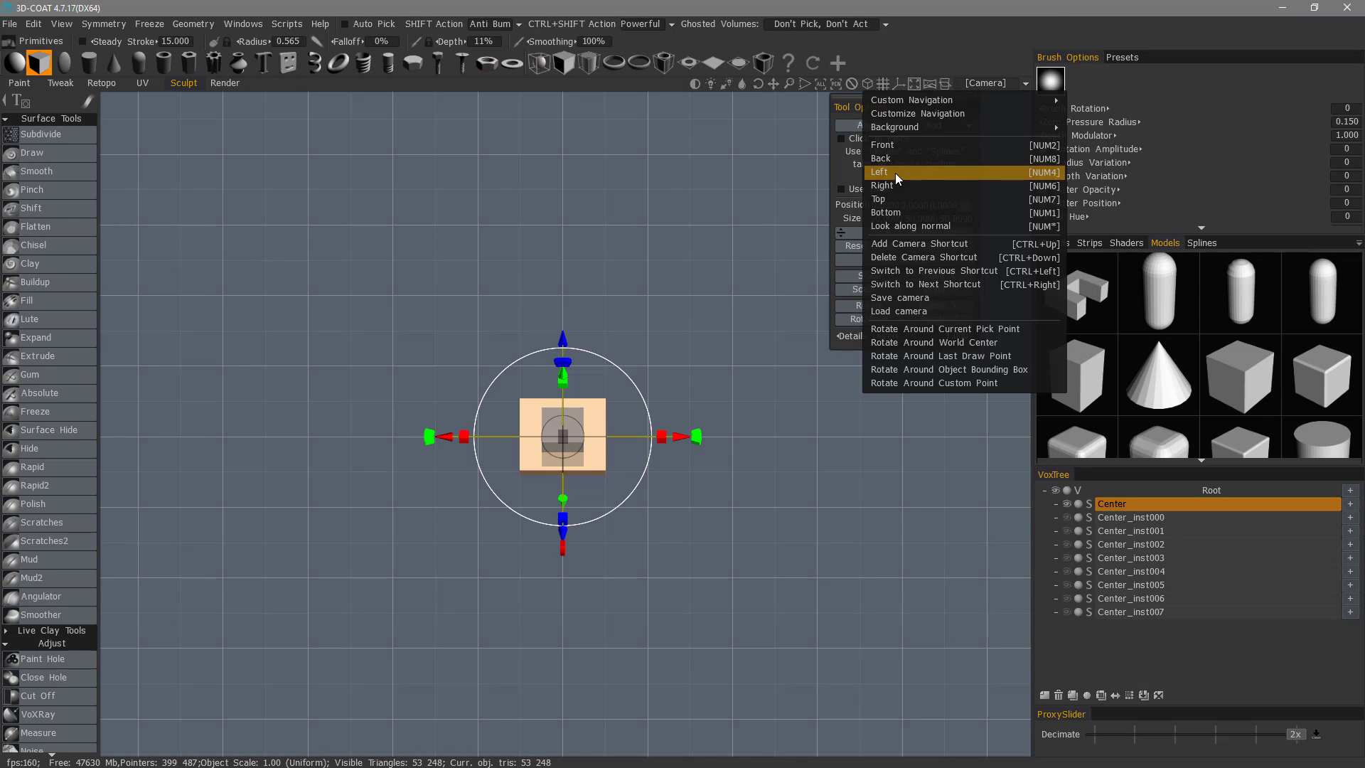
left_click(881, 199)
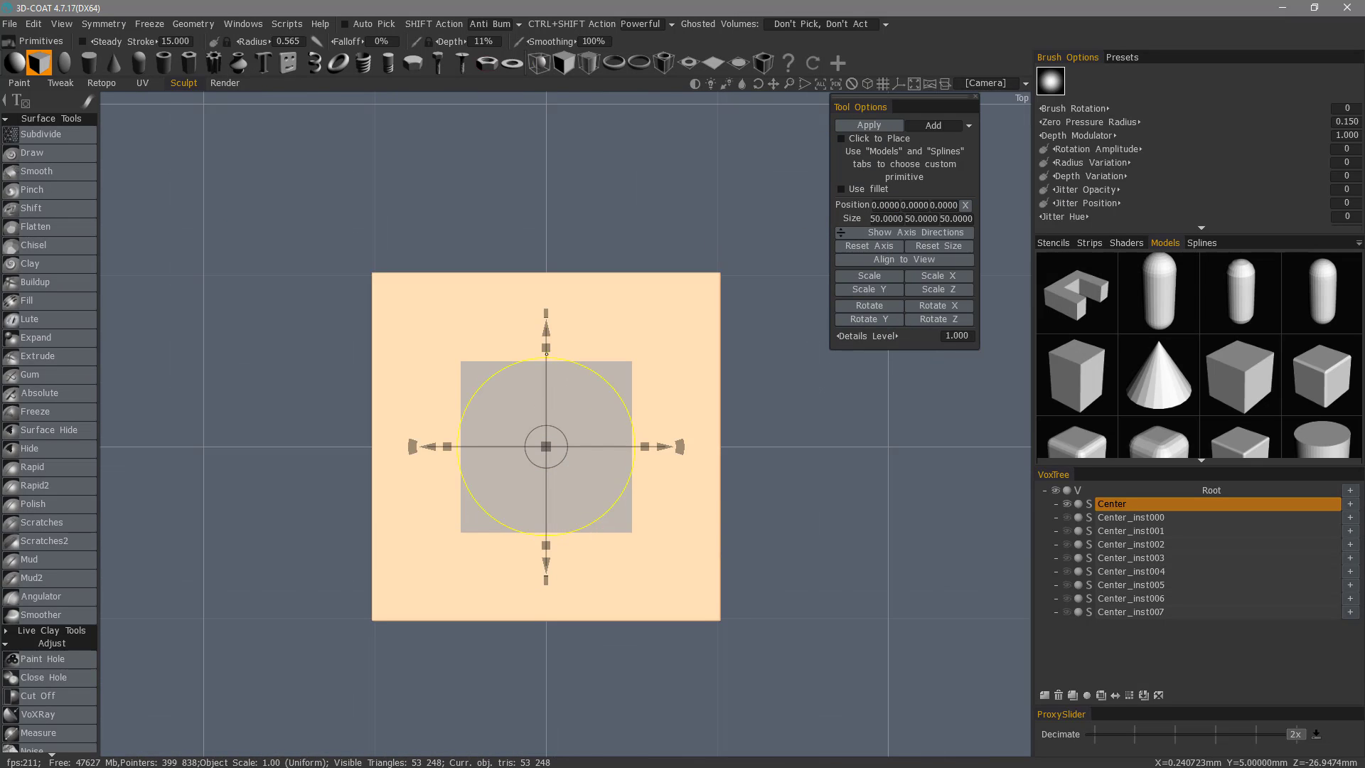
left_click_drag(546, 354, 542, 408)
left_click_drag(649, 445, 619, 445)
left_click_drag(548, 348, 546, 360)
left_click_drag(645, 446, 447, 287)
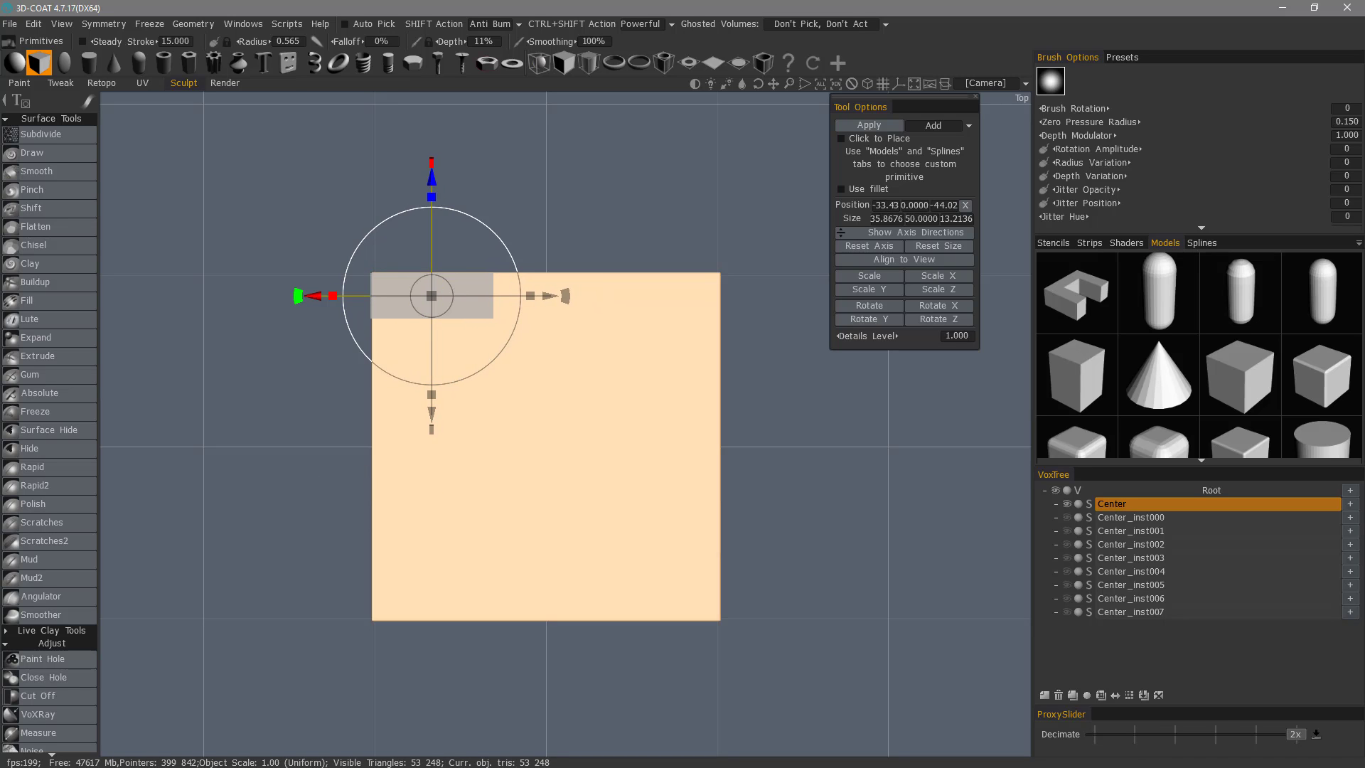
Look over the brick layout reference images in the Tileable Variation Ideas folder
left_click_drag(1364, 121, 912, 124)
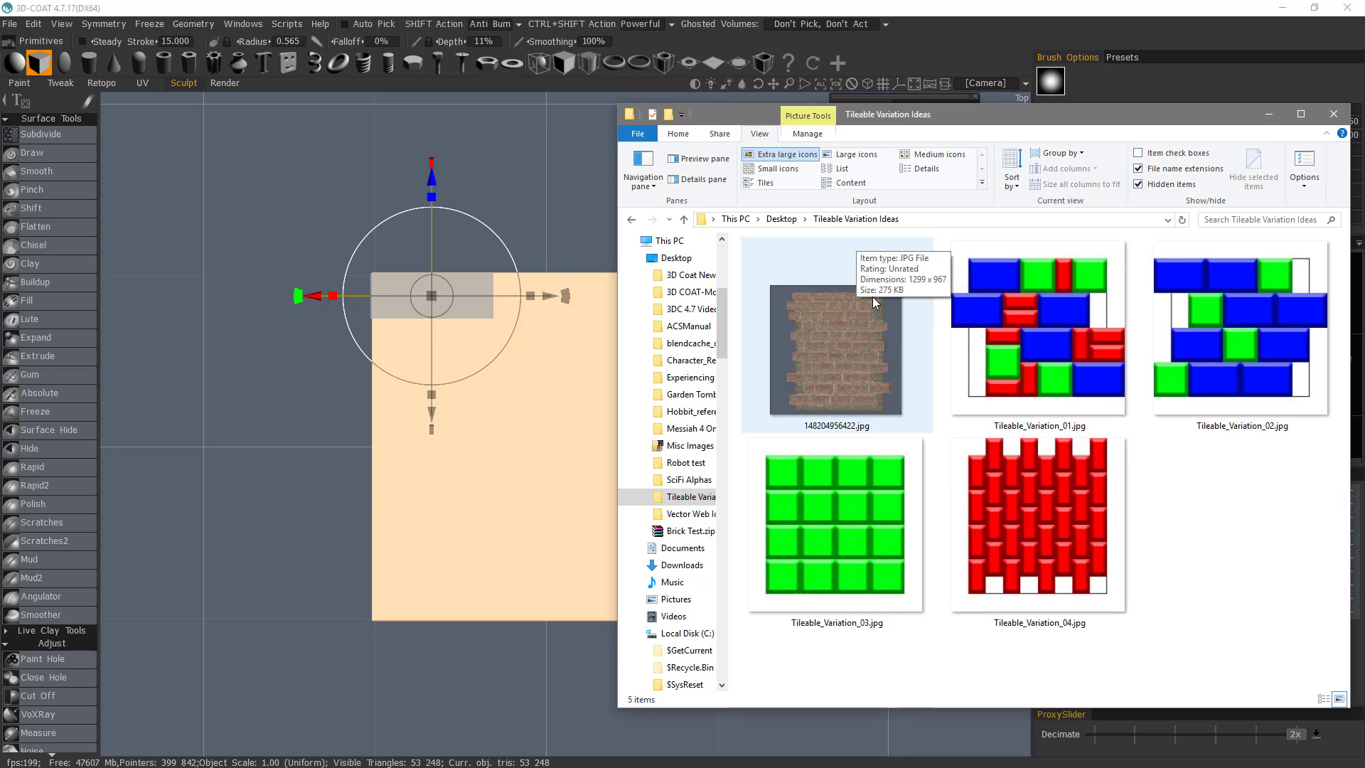
left_click_drag(972, 115, 1364, 125)
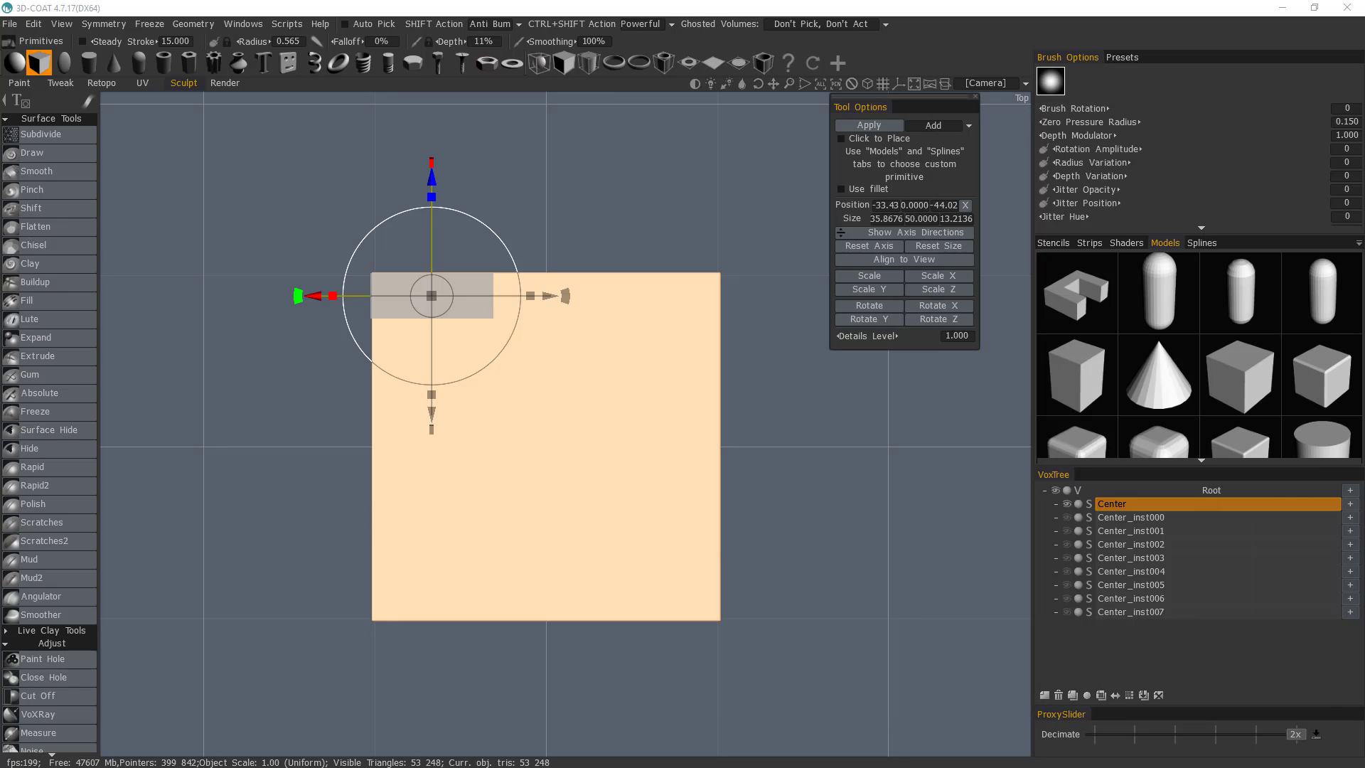
In front view, flatten the cube to a height of about 5.4 and raise it to the tile's upper surface, about Y 3.74
left_click(294, 394)
key("2")
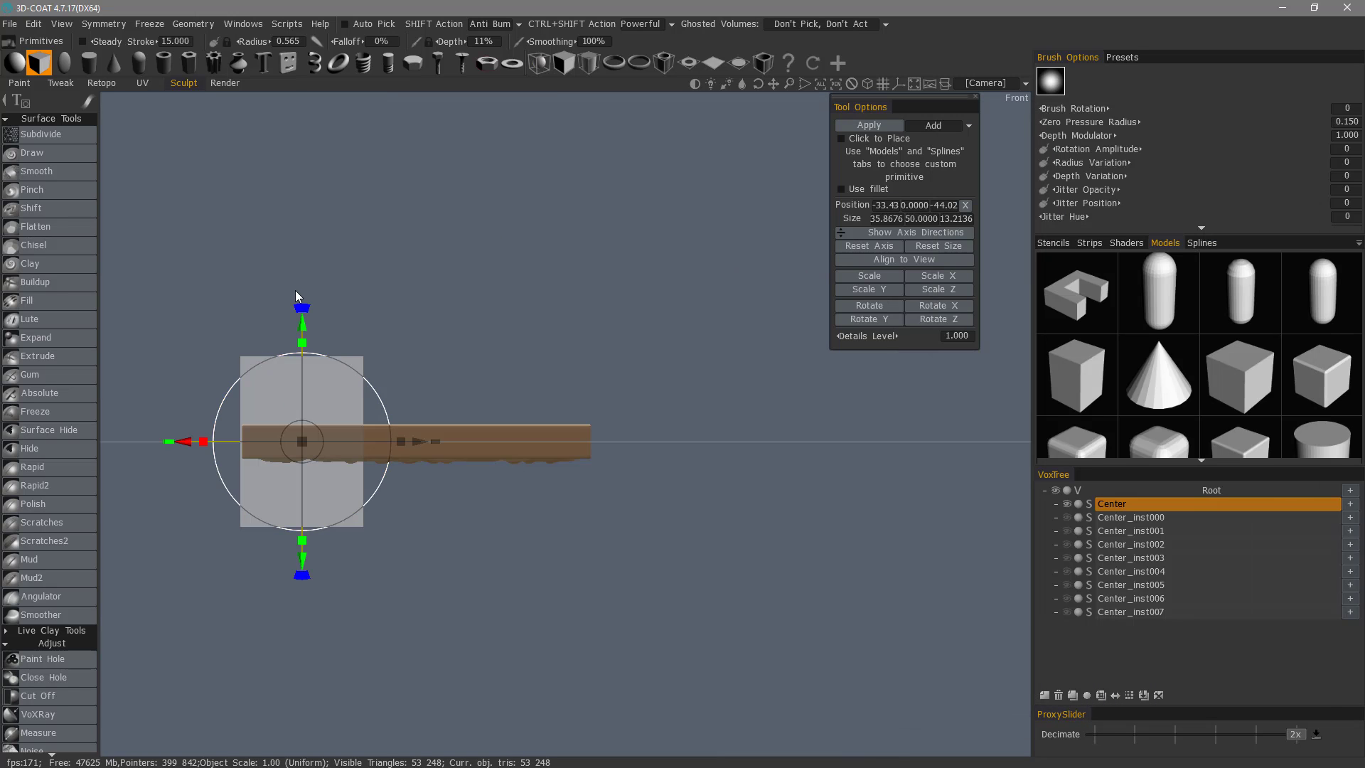
left_click_drag(302, 347, 302, 437)
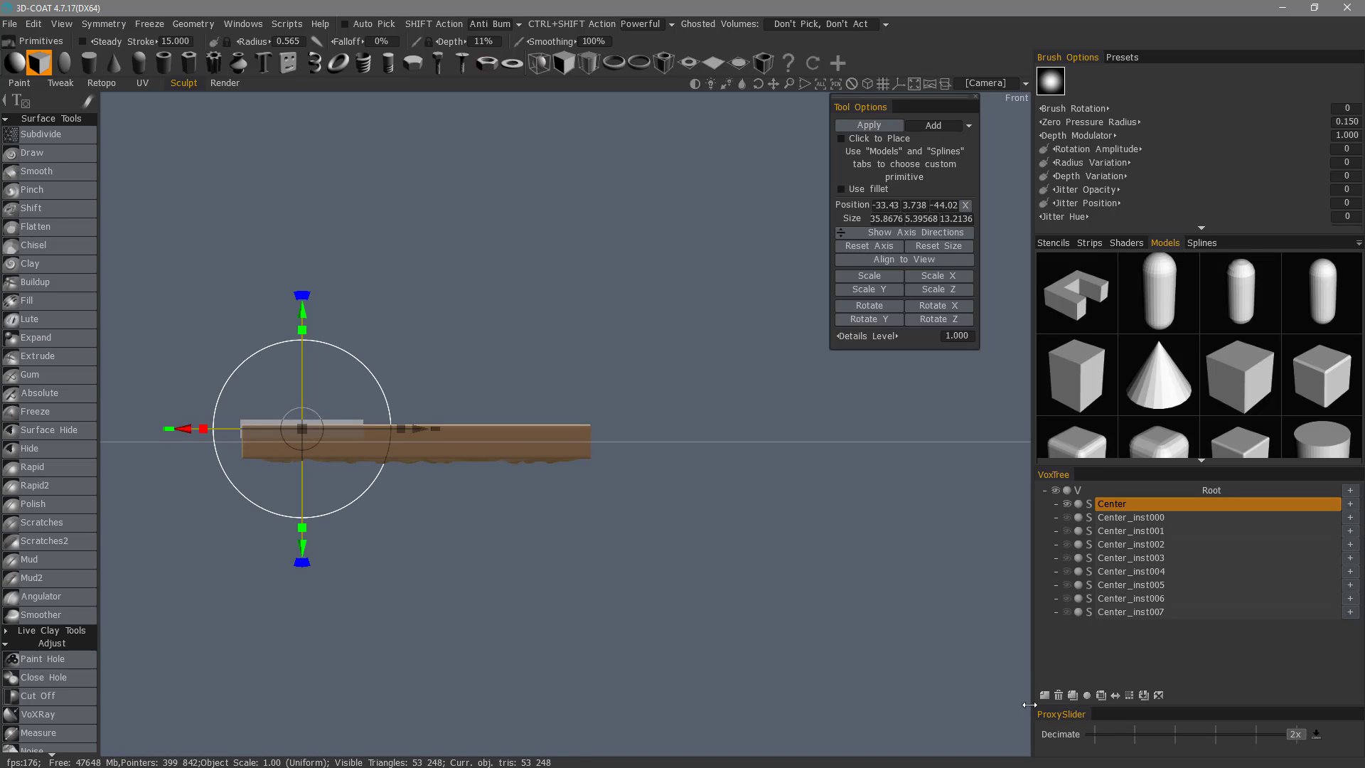
Add a new volume layer, convert it to surface mode, and apply the cube to it as the first brick
left_click(1045, 696)
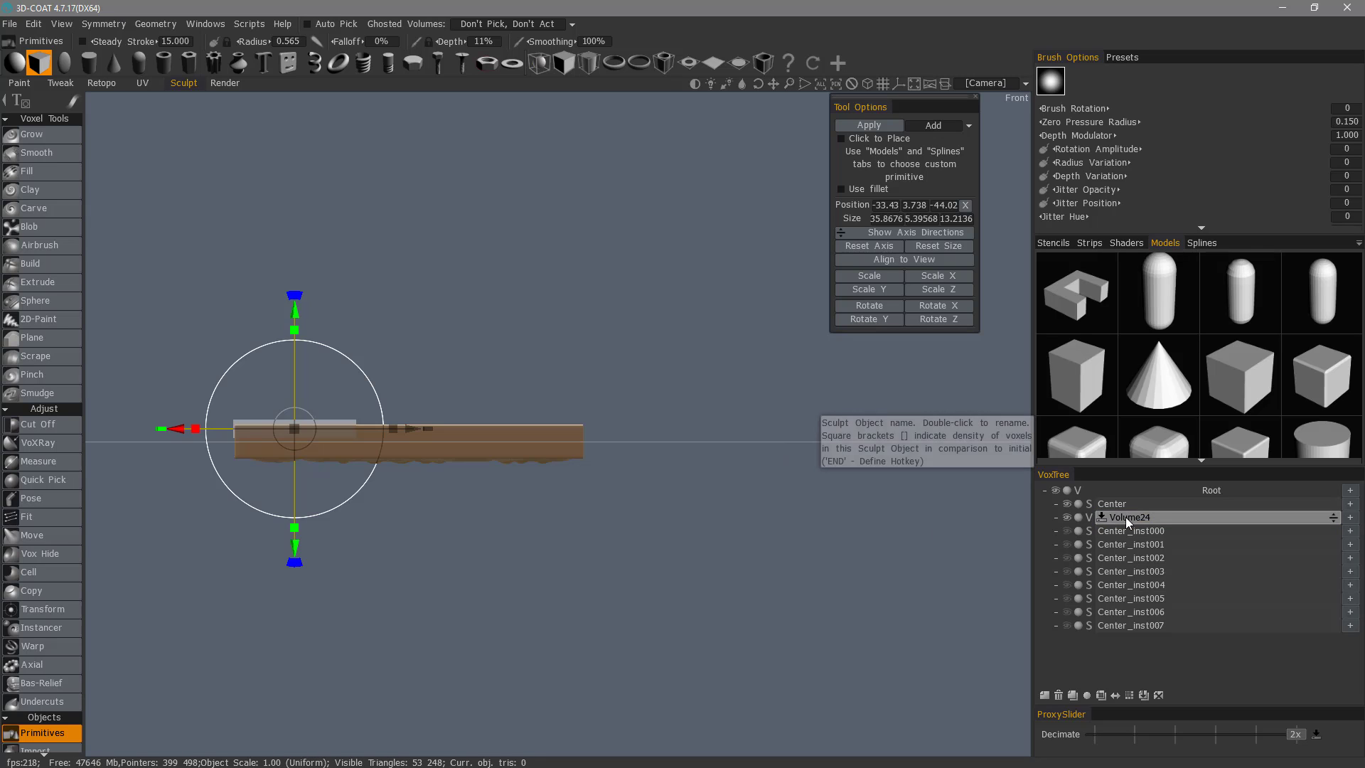
left_click(1090, 518)
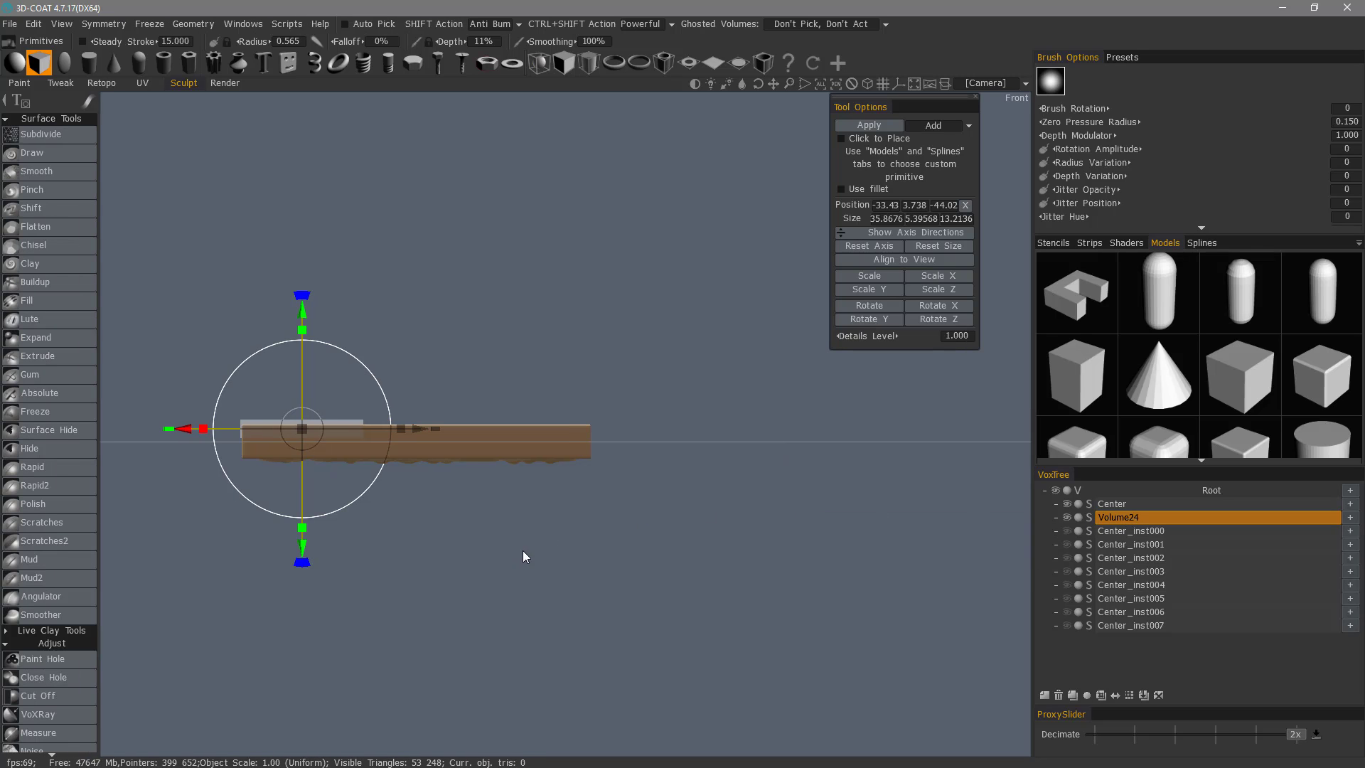
left_click(880, 126)
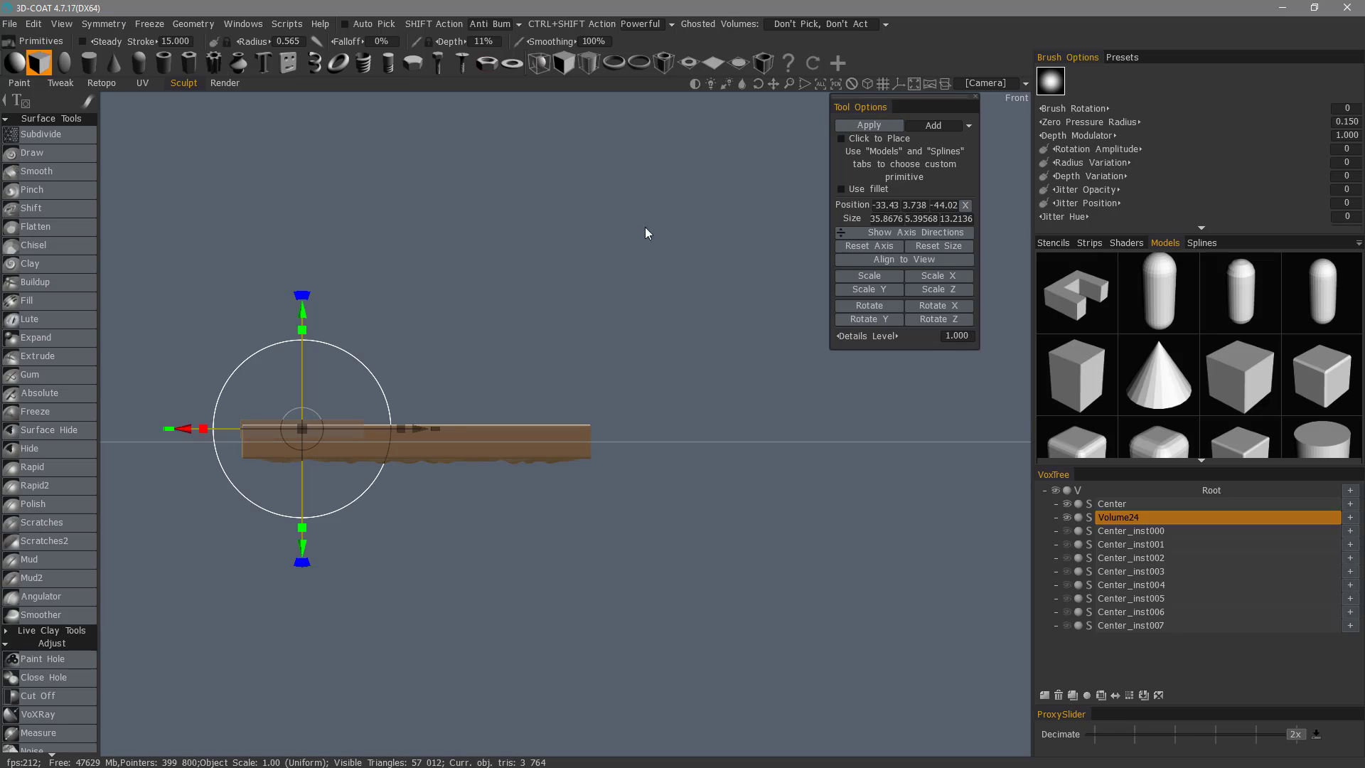
In top view, move the cube along the top row to about X 4.03 and apply it as the second brick
left_click(959, 84)
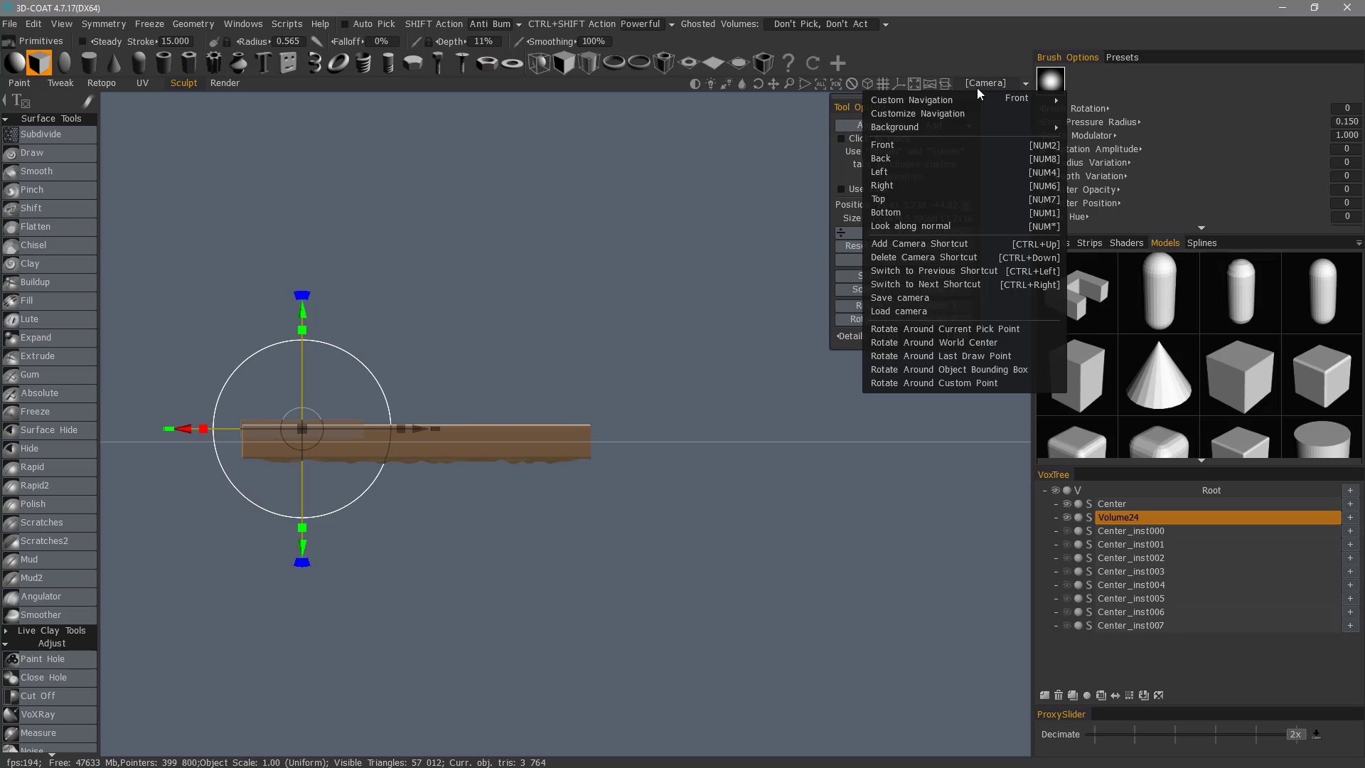
left_click(882, 191)
scroll(454, 370, "up", 1)
middle_click_drag(454, 369, 332, 567)
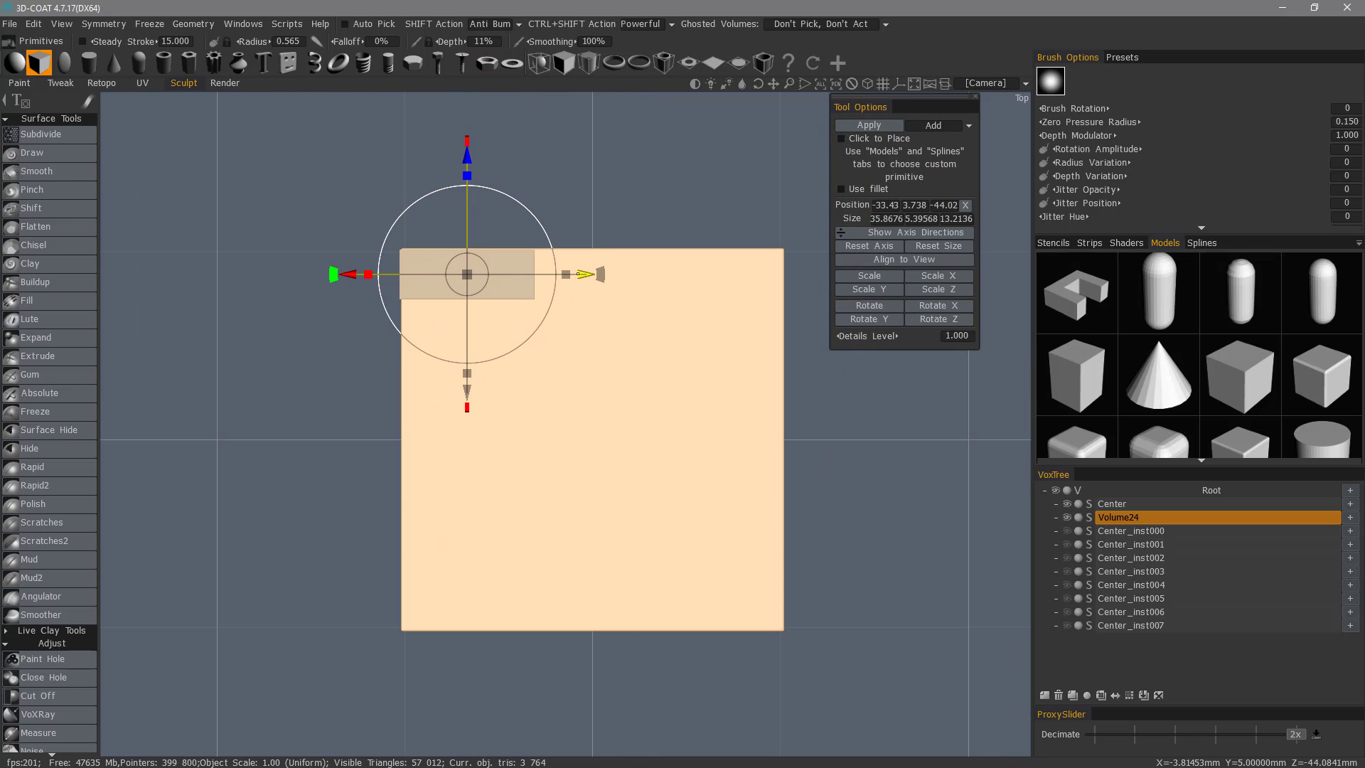
left_click_drag(582, 285, 721, 284)
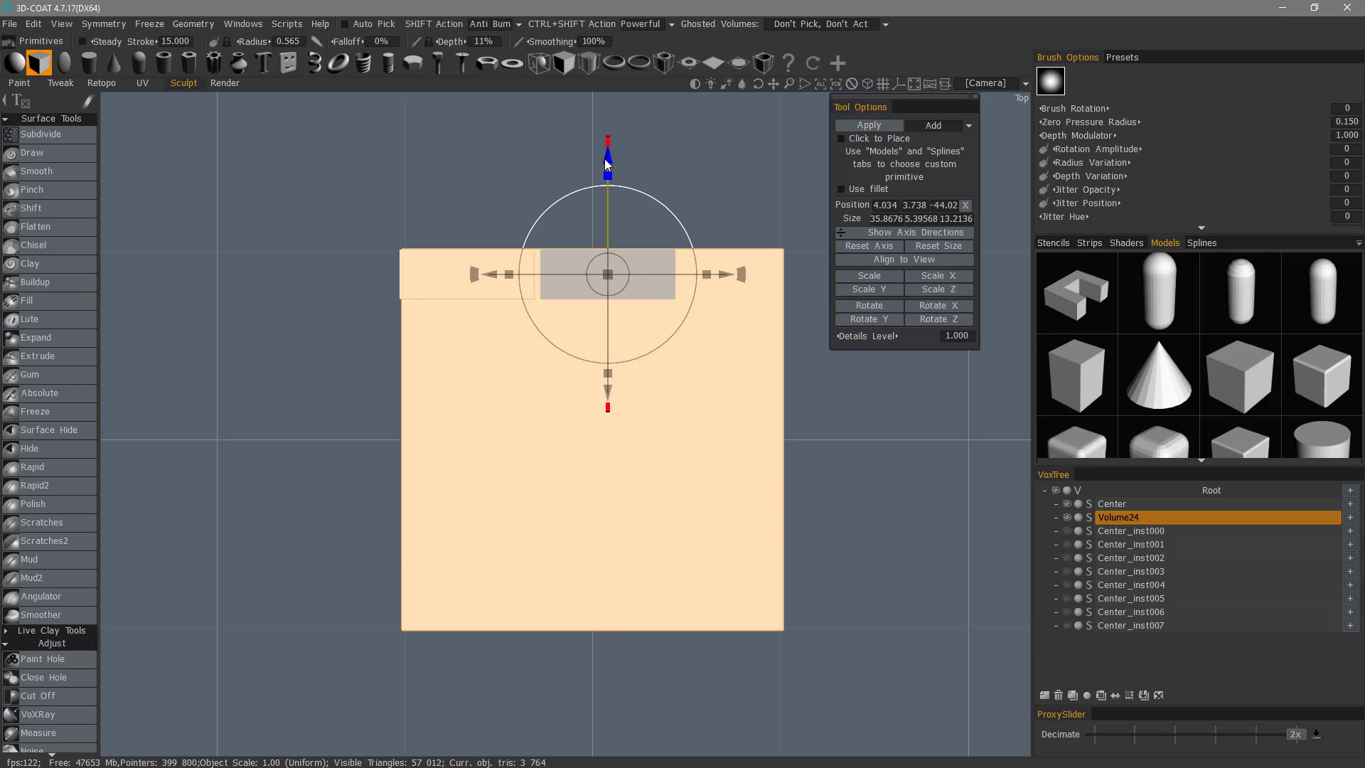
left_click(868, 125)
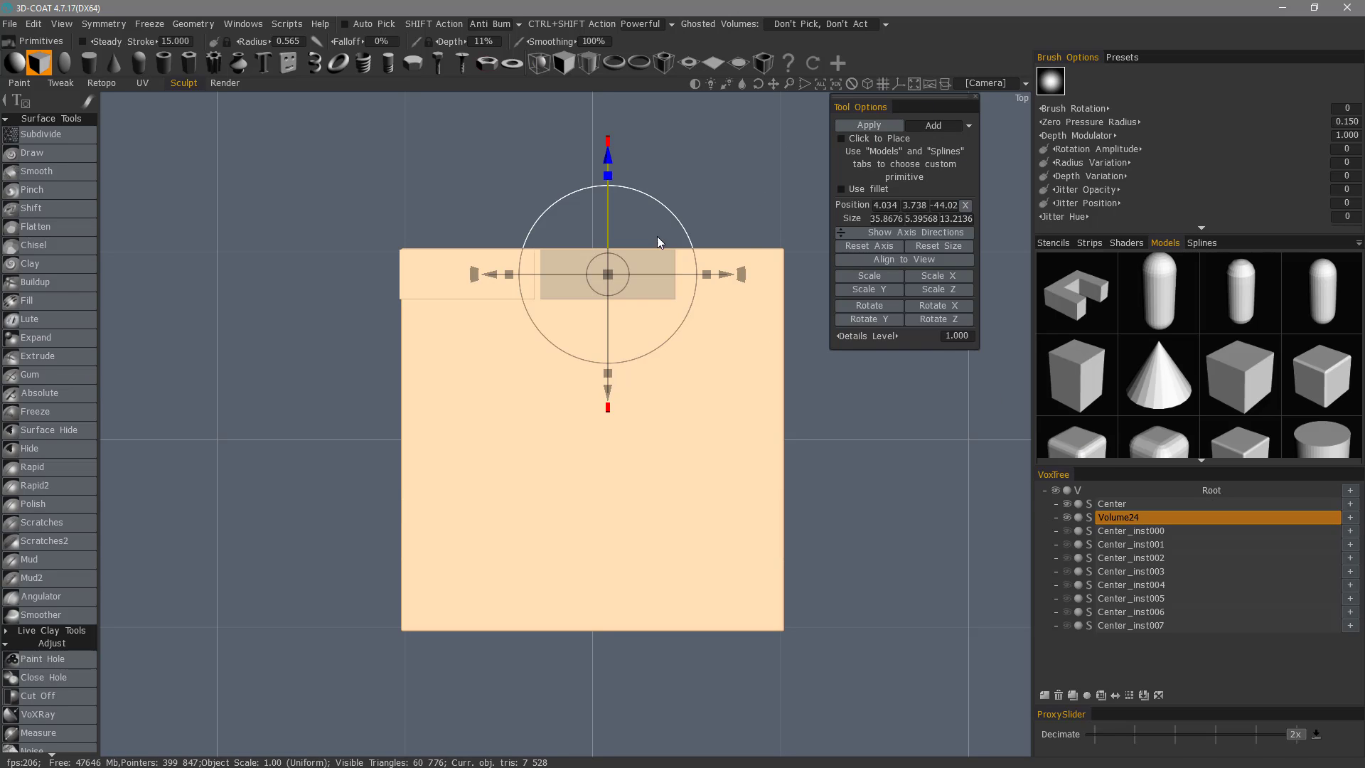
Shorten the cube to about 25.3 wide, move it along the top row to about X 35.83, and apply it as the third brick
left_click_drag(726, 275, 866, 286)
mouse_move(650, 275)
left_mouse_down()
mouse_move(667, 275)
mouse_move(622, 276)
mouse_move(642, 274)
left_mouse_up()
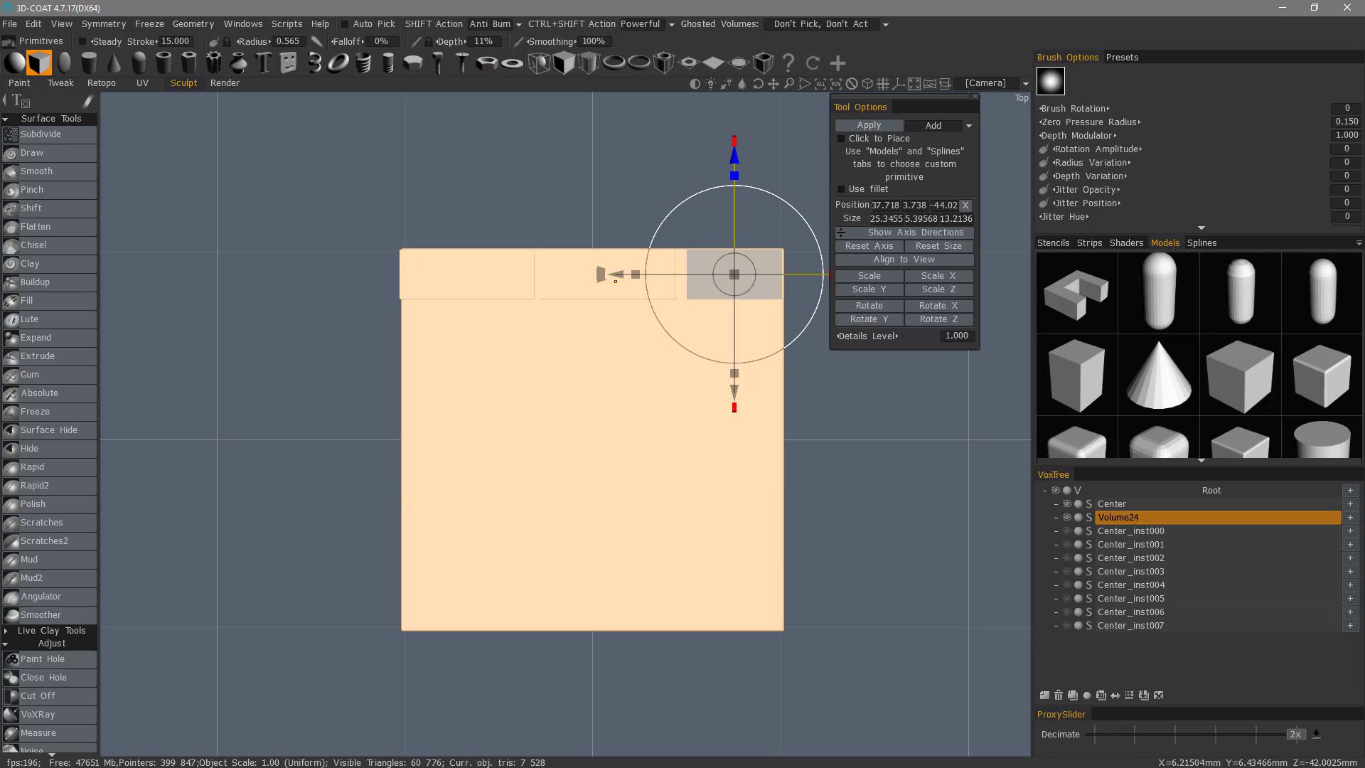
left_click_drag(612, 274, 608, 274)
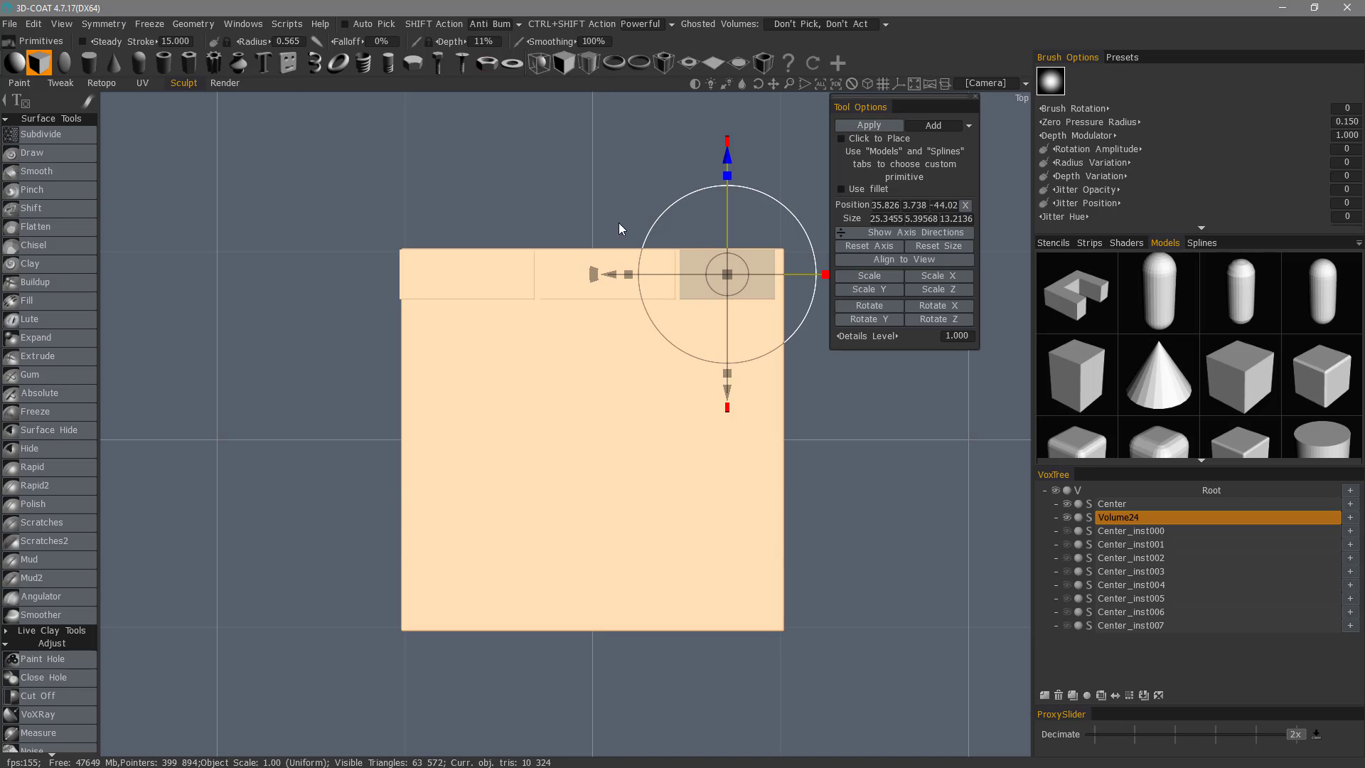
Duplicate the brick row layer and use Transform to move the copy below the first row, to about Z -26.6
scroll(50, 640, "down", 6)
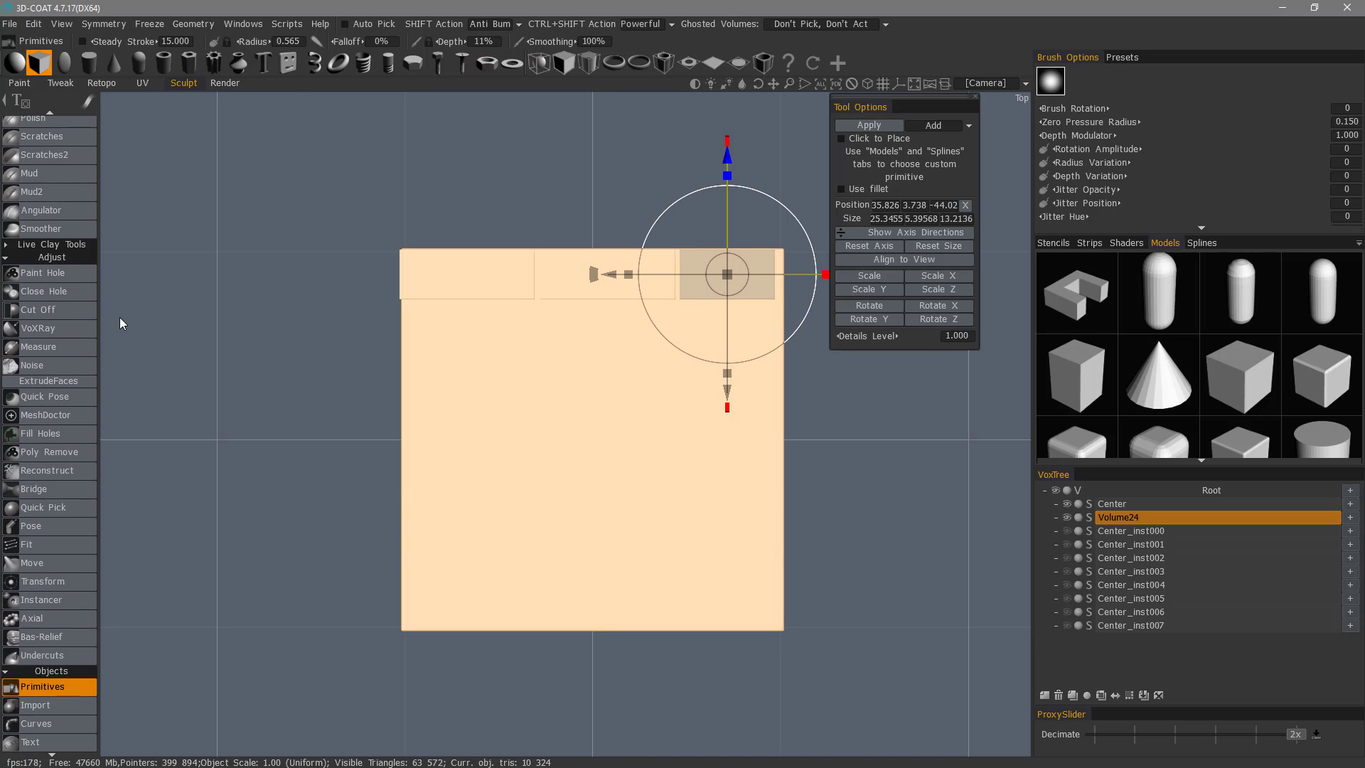
left_click(58, 581)
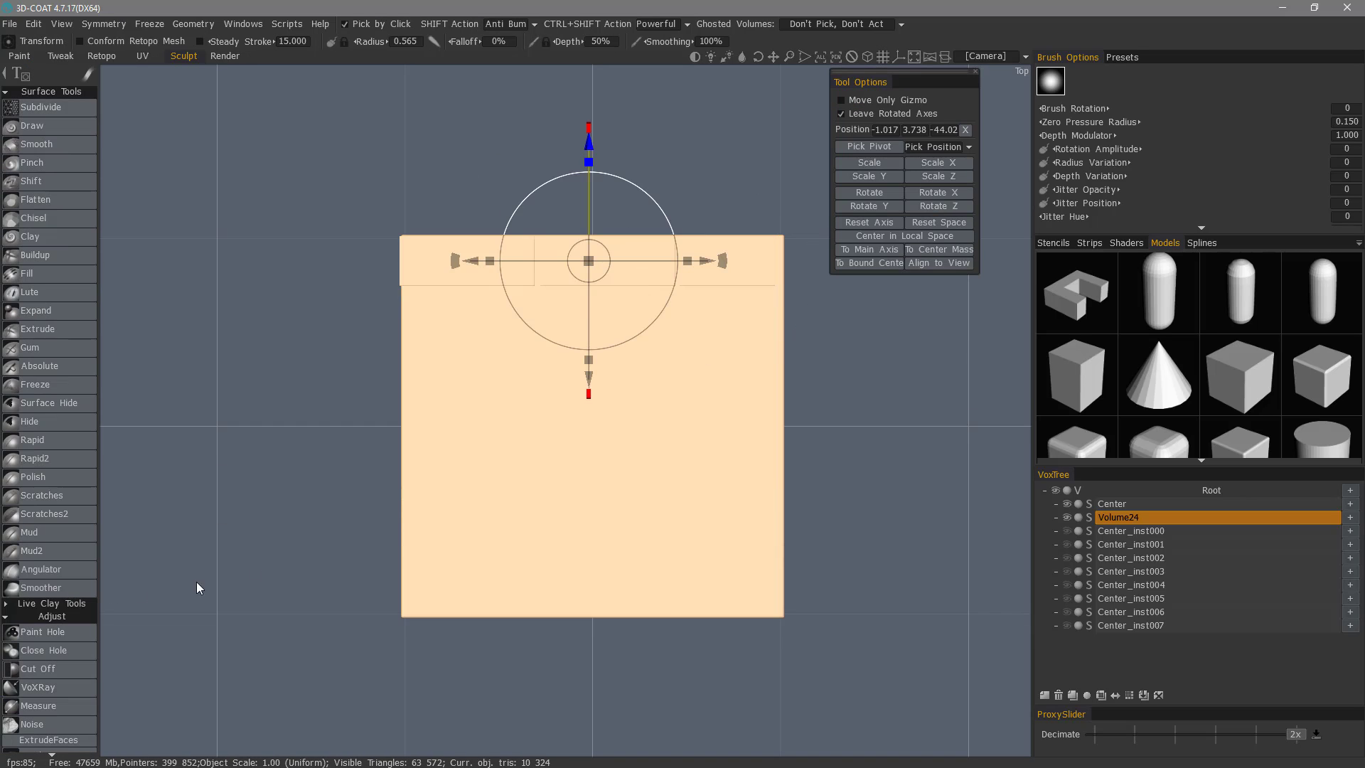
left_click(1066, 517)
left_click(1066, 518)
left_click(1074, 696)
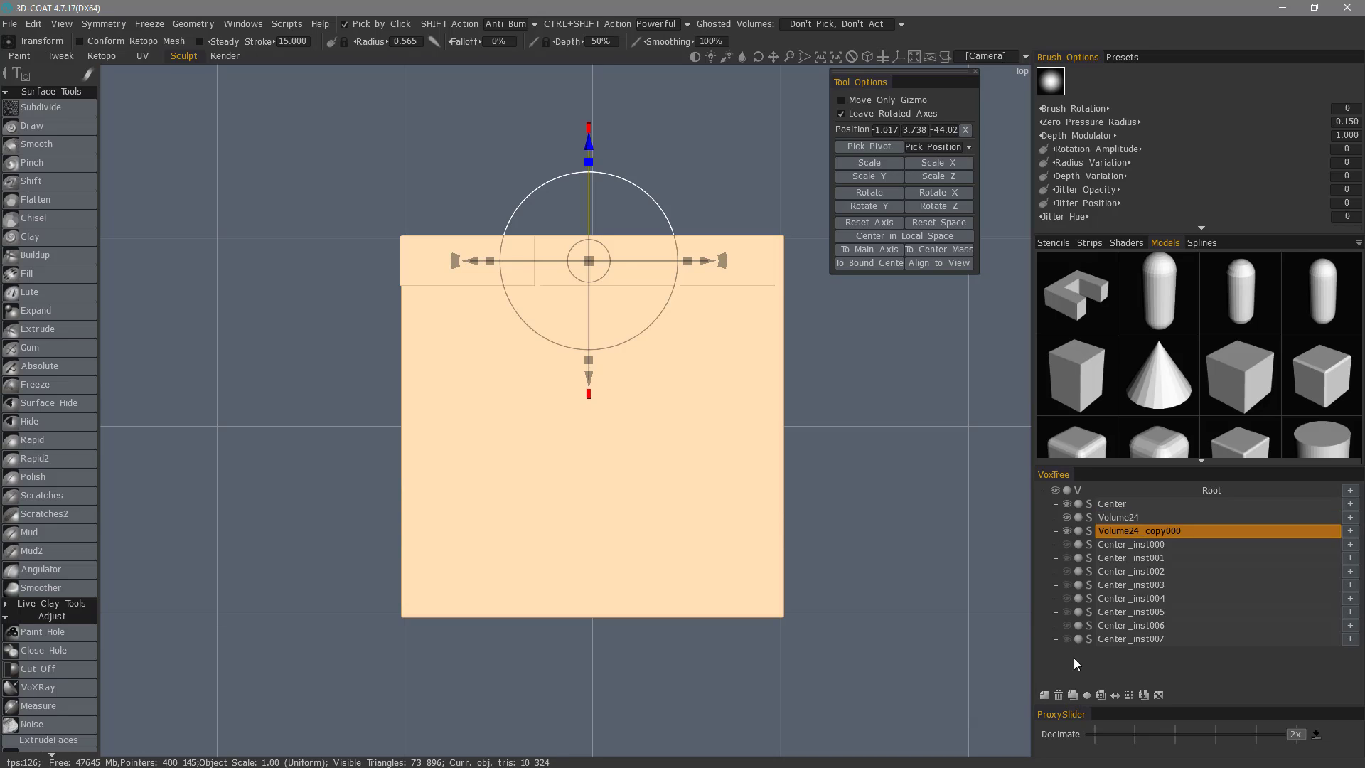
left_click_drag(590, 145, 577, 208)
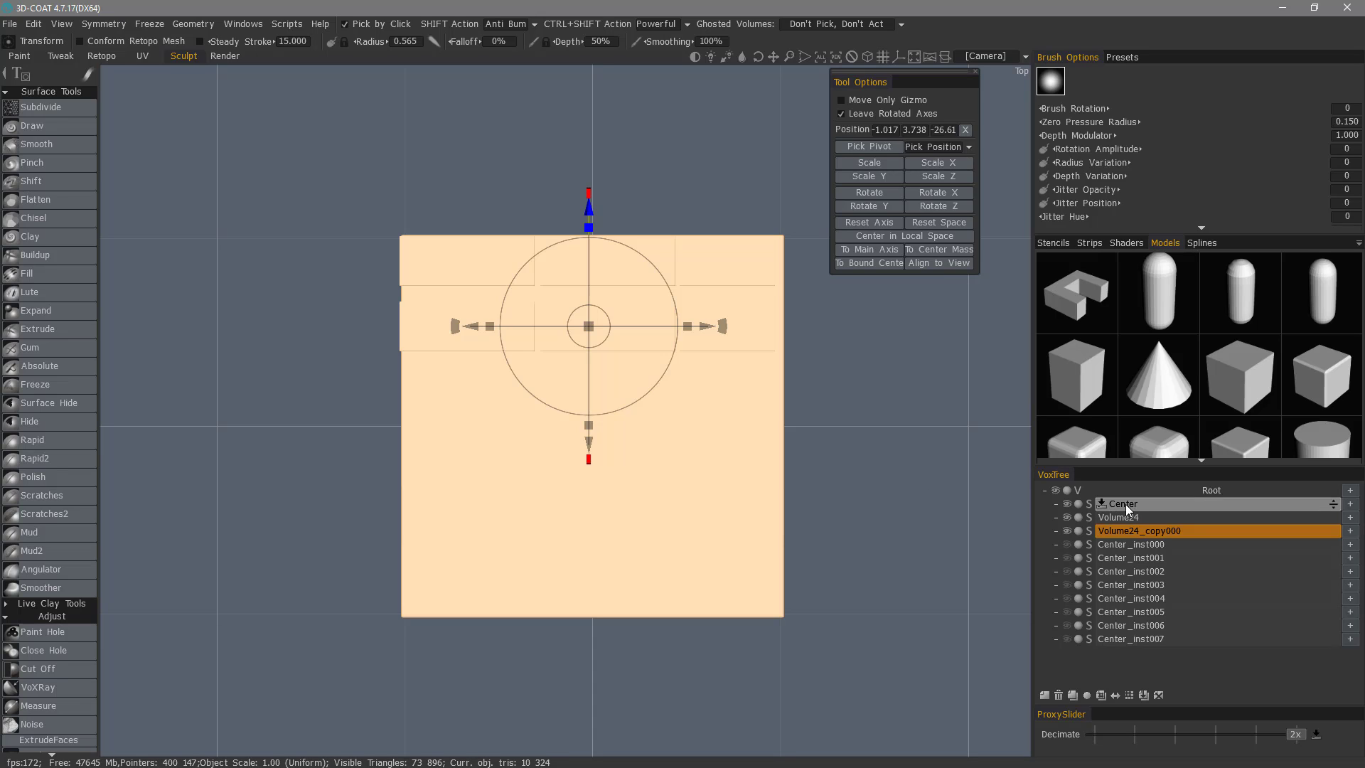
Ghost the Center layer and offset the copied row to about X 3.71, Z -29.83, leaving a narrow mortar gap
left_click(1078, 503)
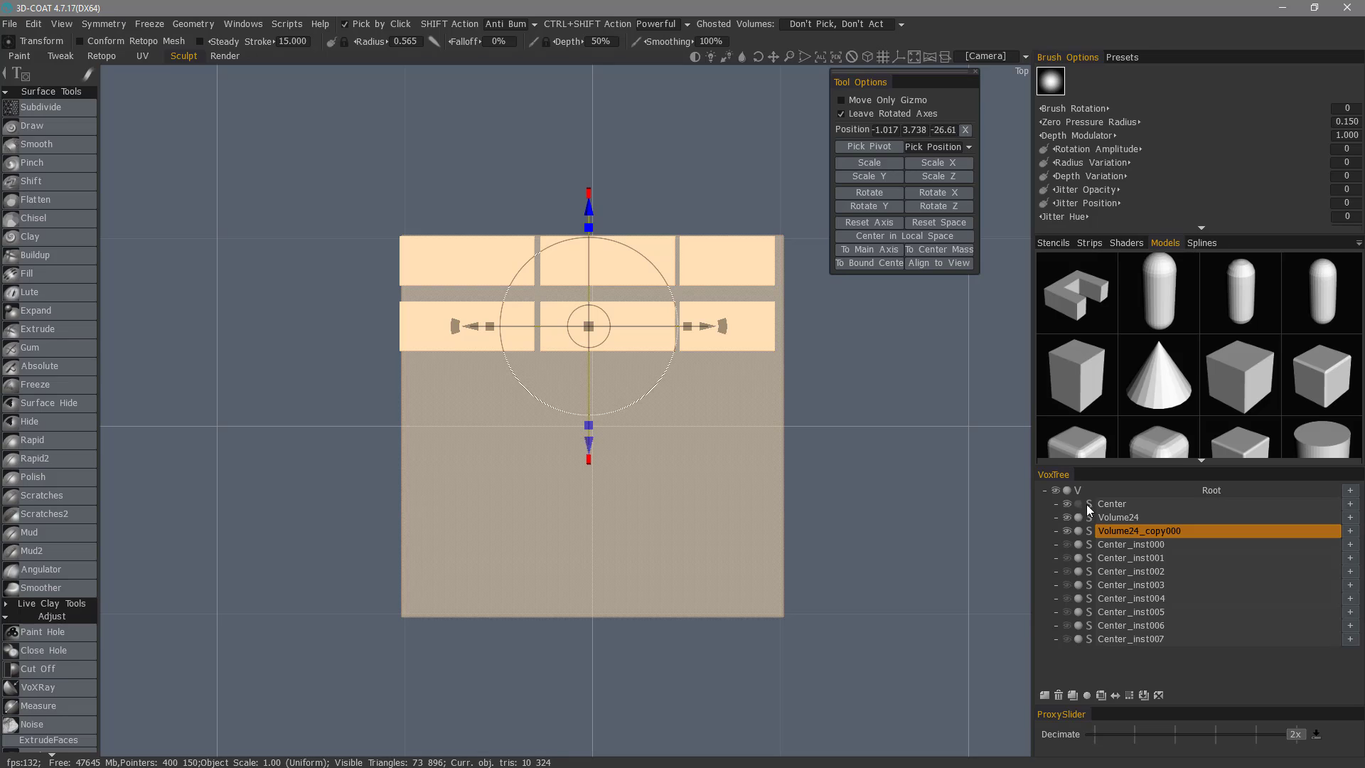
left_click_drag(707, 326, 723, 324)
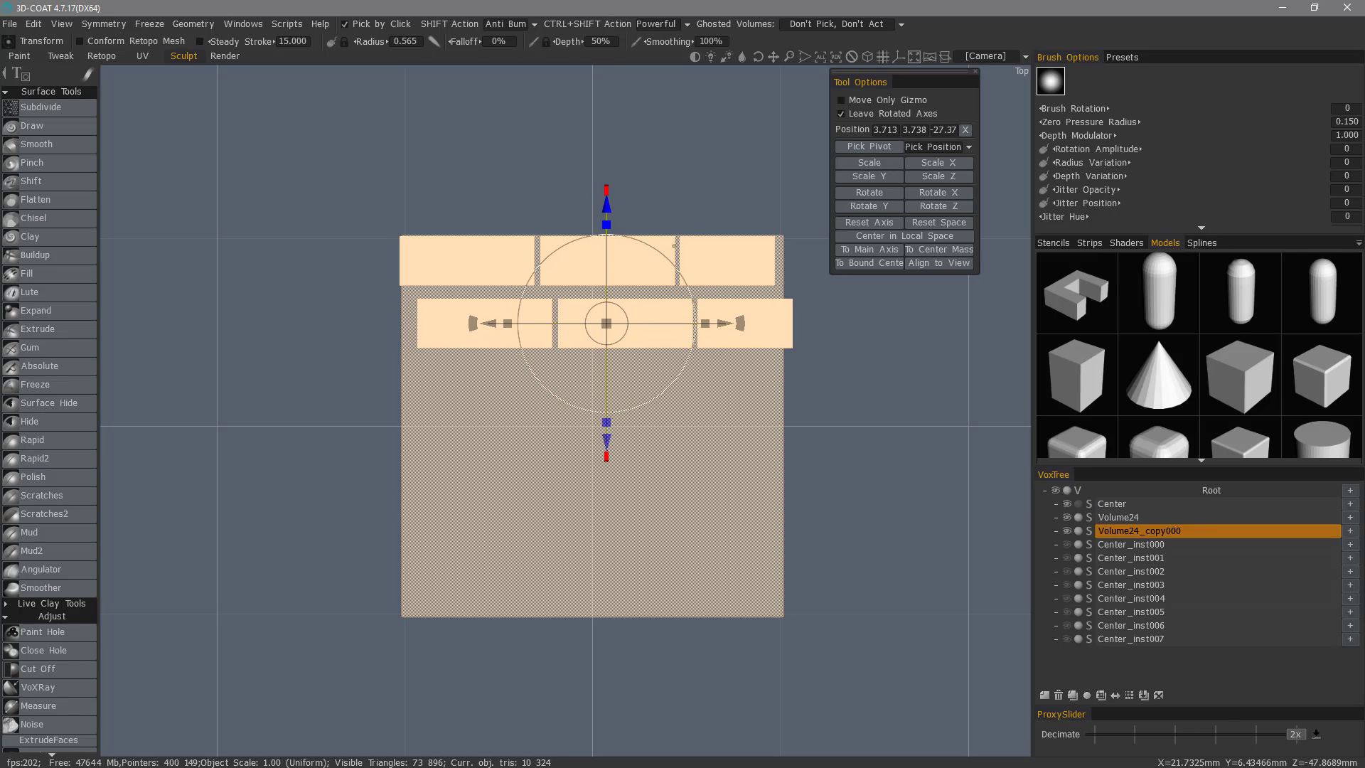
left_click_drag(606, 207, 612, 199)
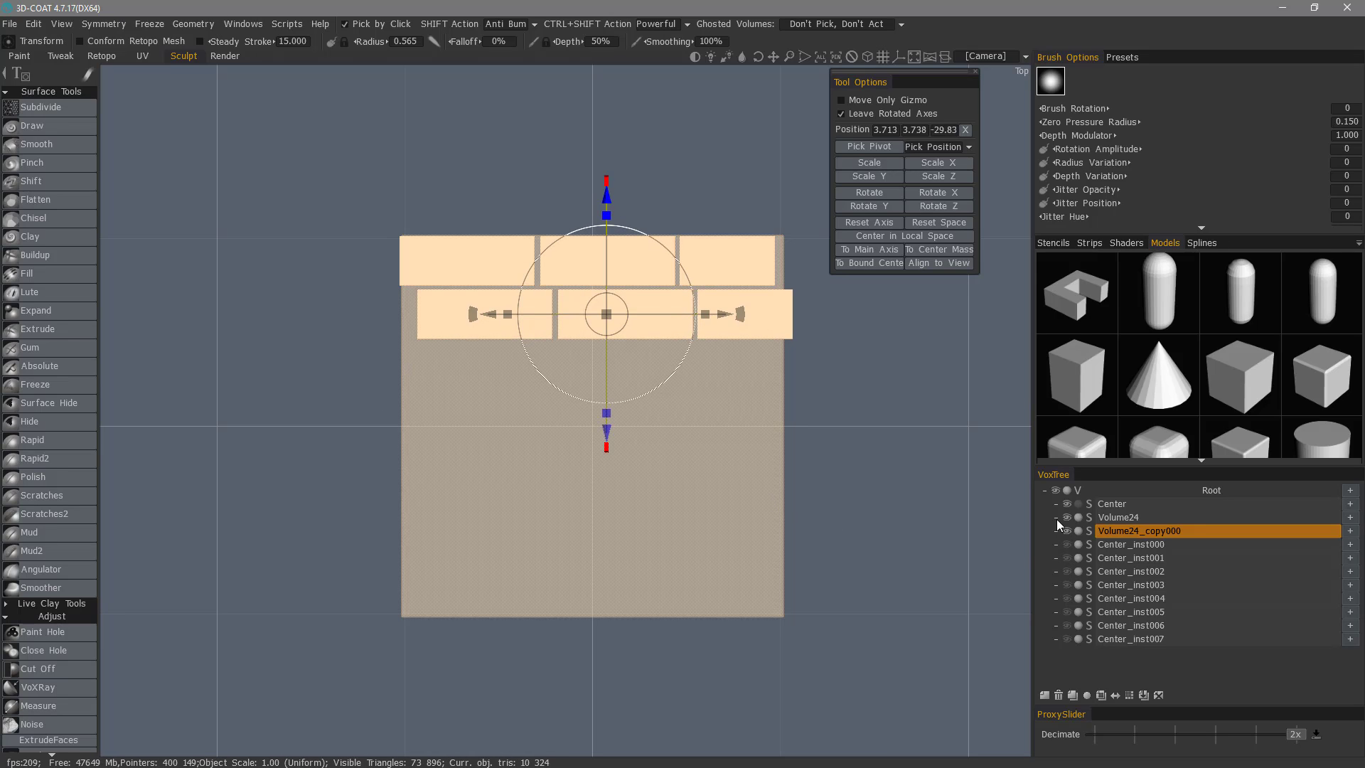
left_click(1072, 694)
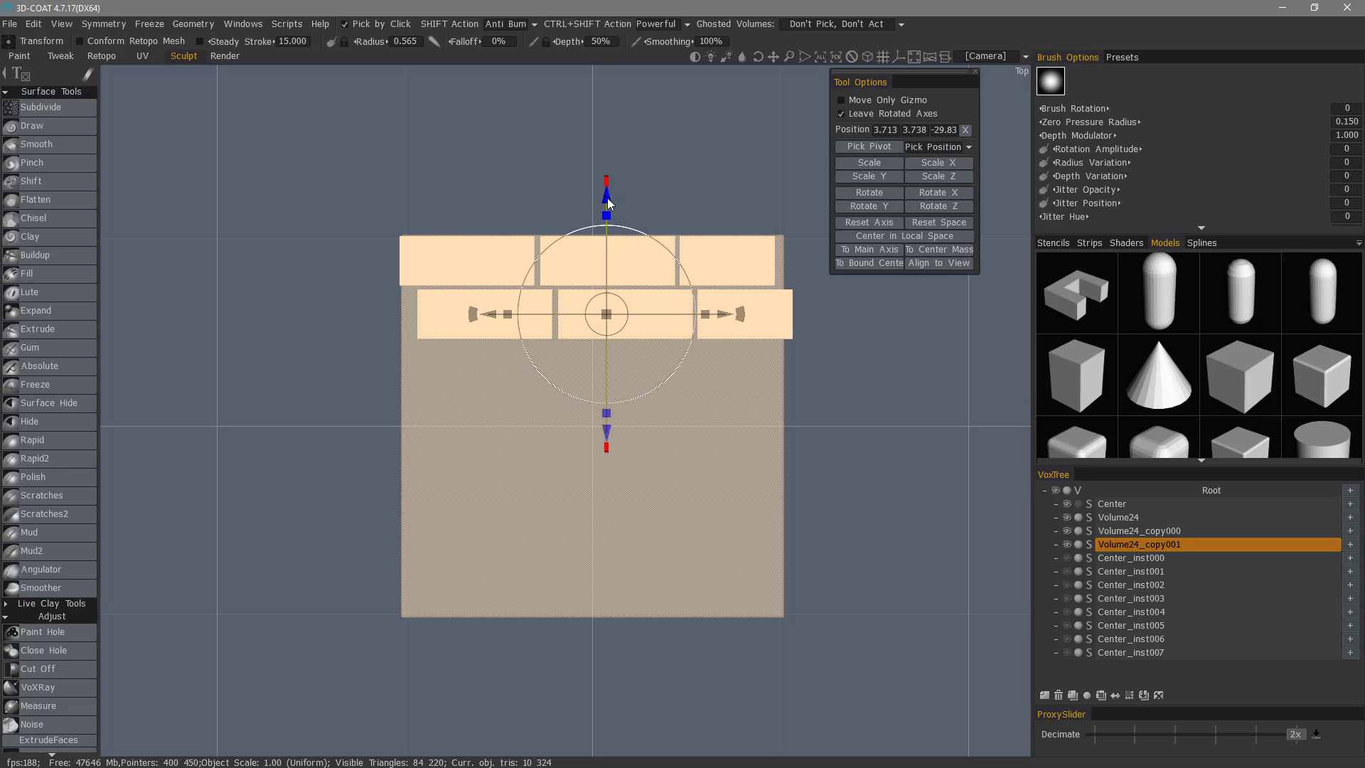
left_click_drag(608, 201, 608, 261)
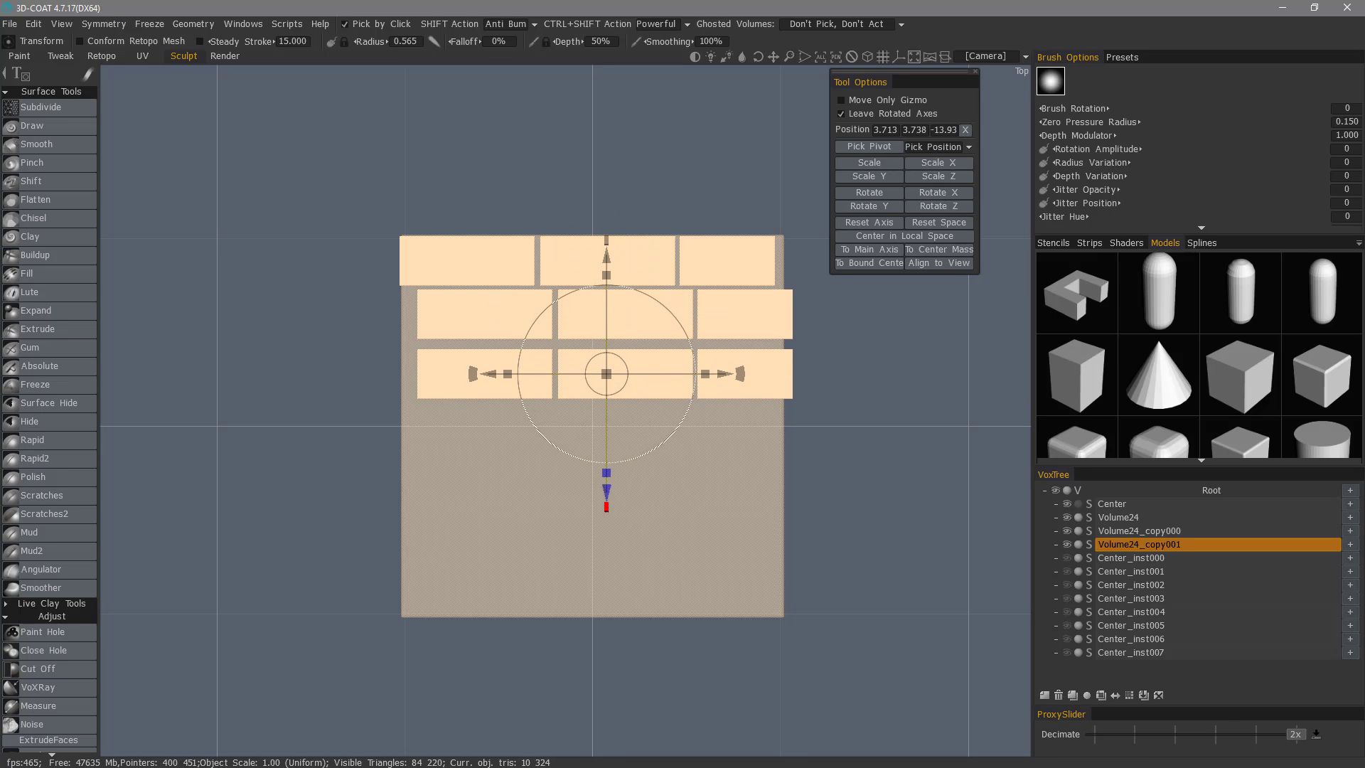
left_click(40, 125)
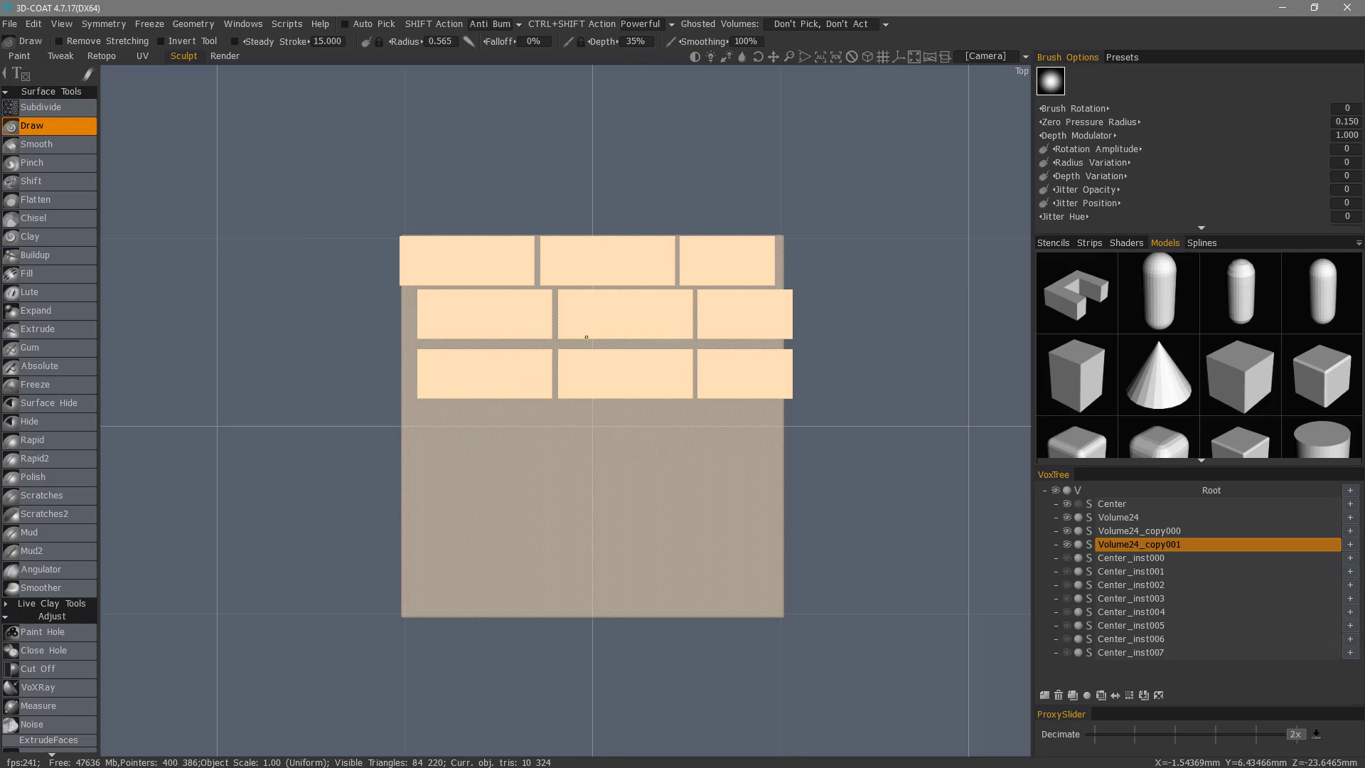
left_click(1058, 696)
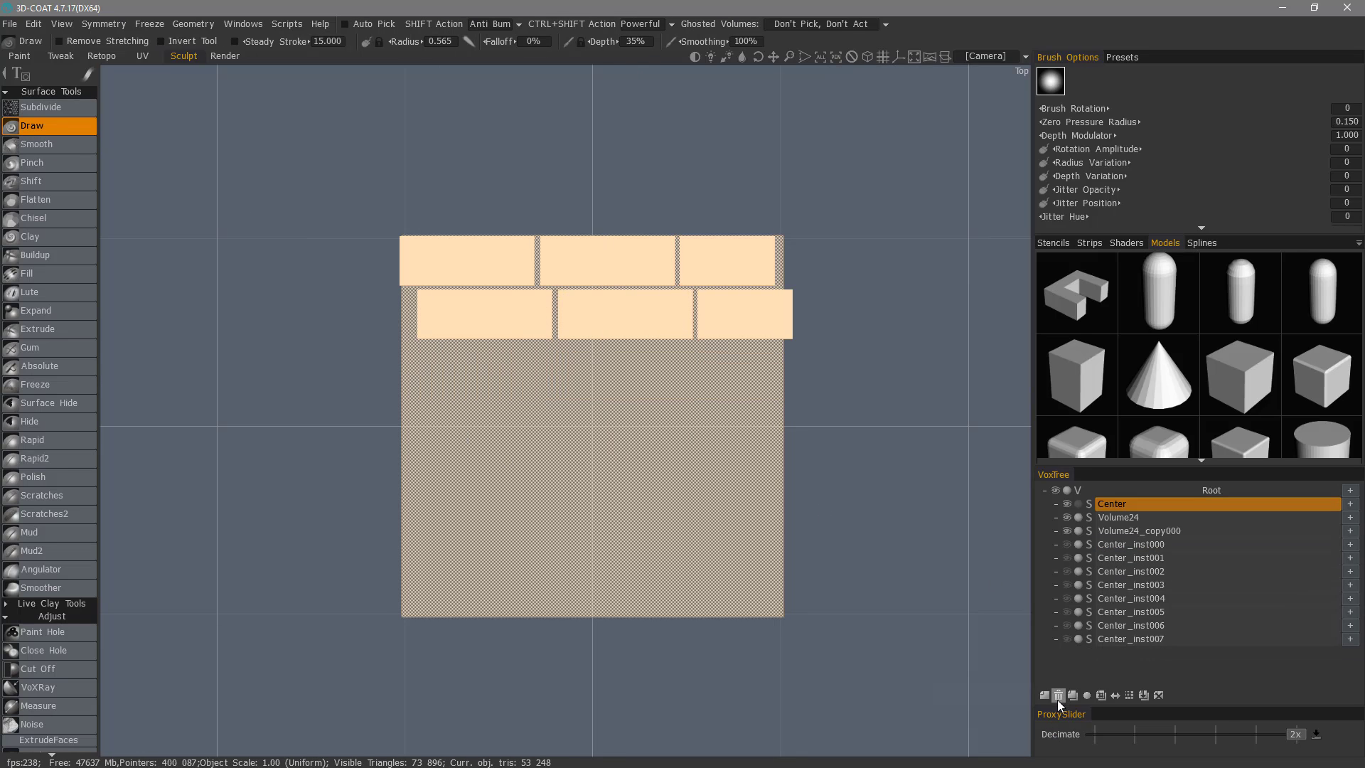
Switch to perspective projection and examine the two staggered brick rows over the ghosted base from several angles
scroll(634, 374, "down", 1)
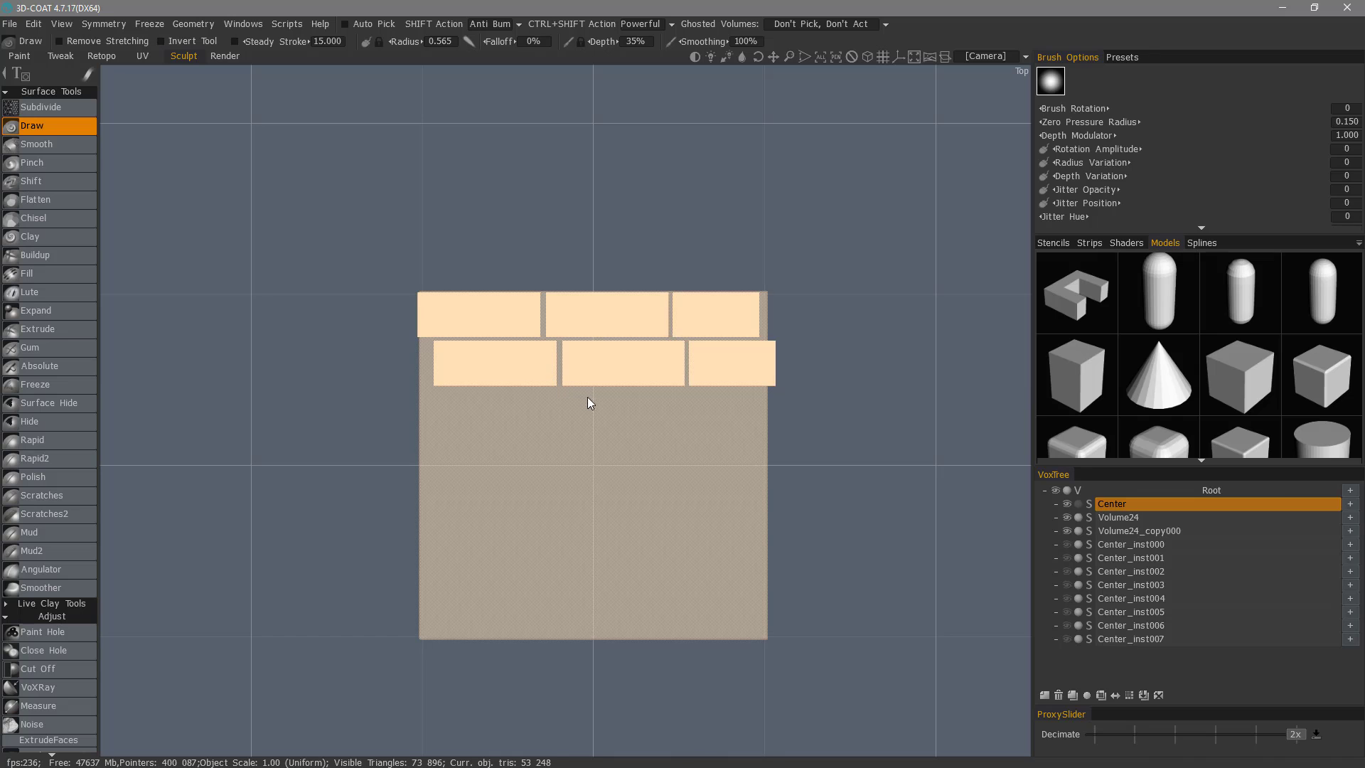
left_click(866, 57)
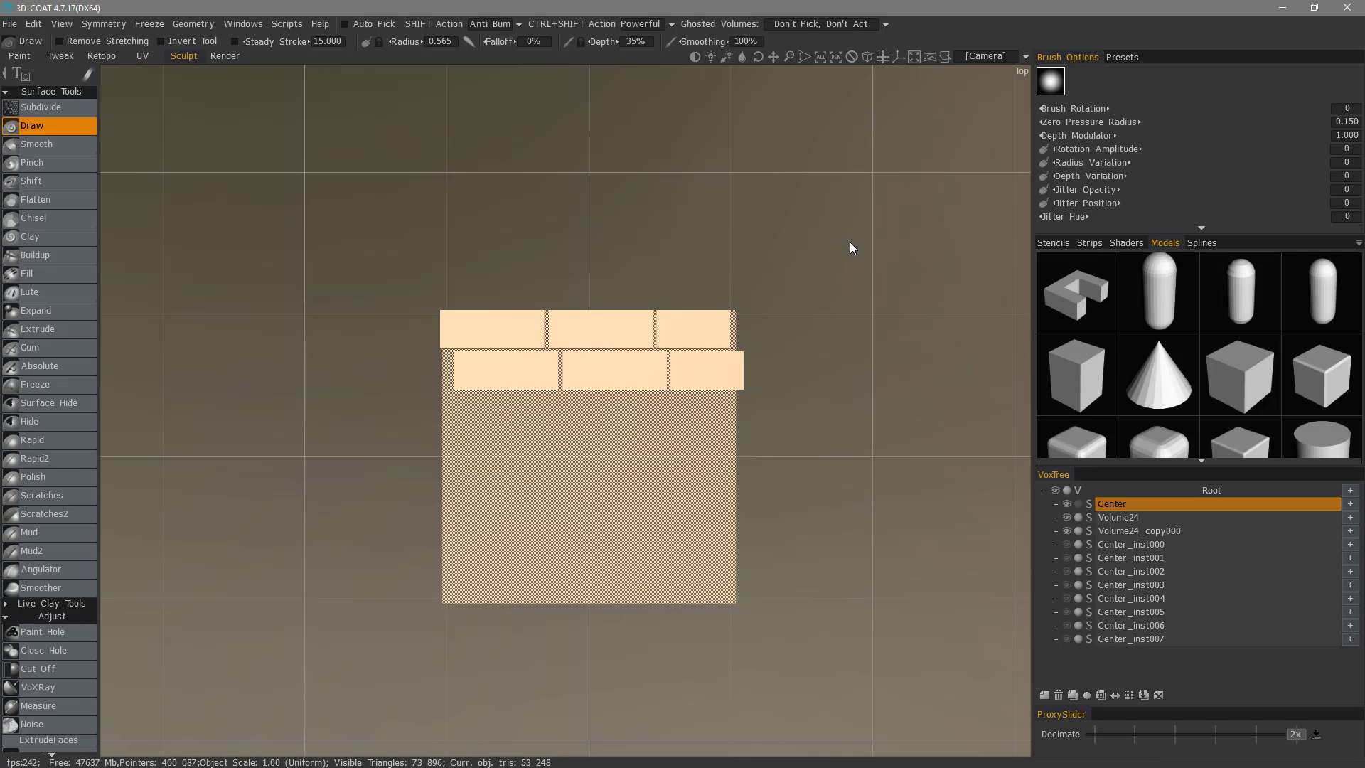
left_click_drag(839, 262, 552, 437)
right_click_drag(552, 436, 888, 451)
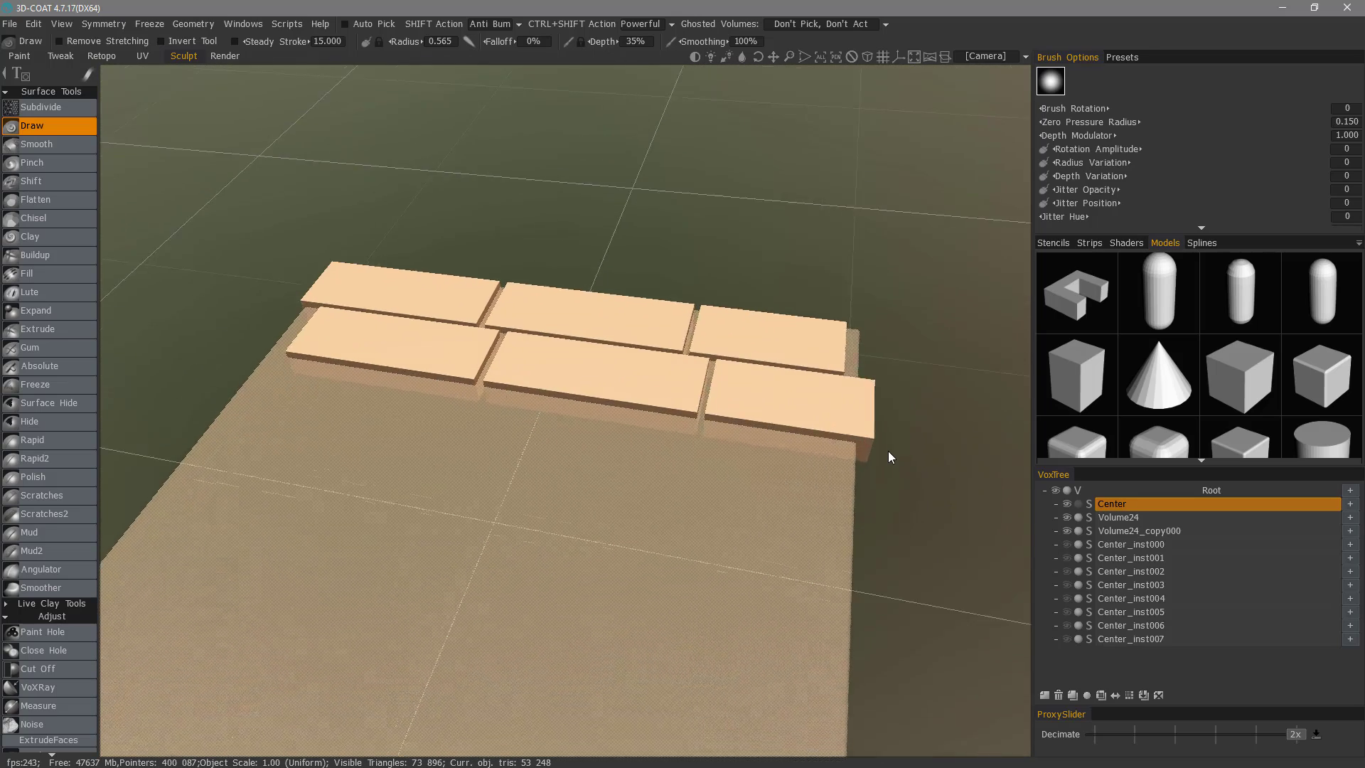
left_click_drag(888, 451, 313, 384)
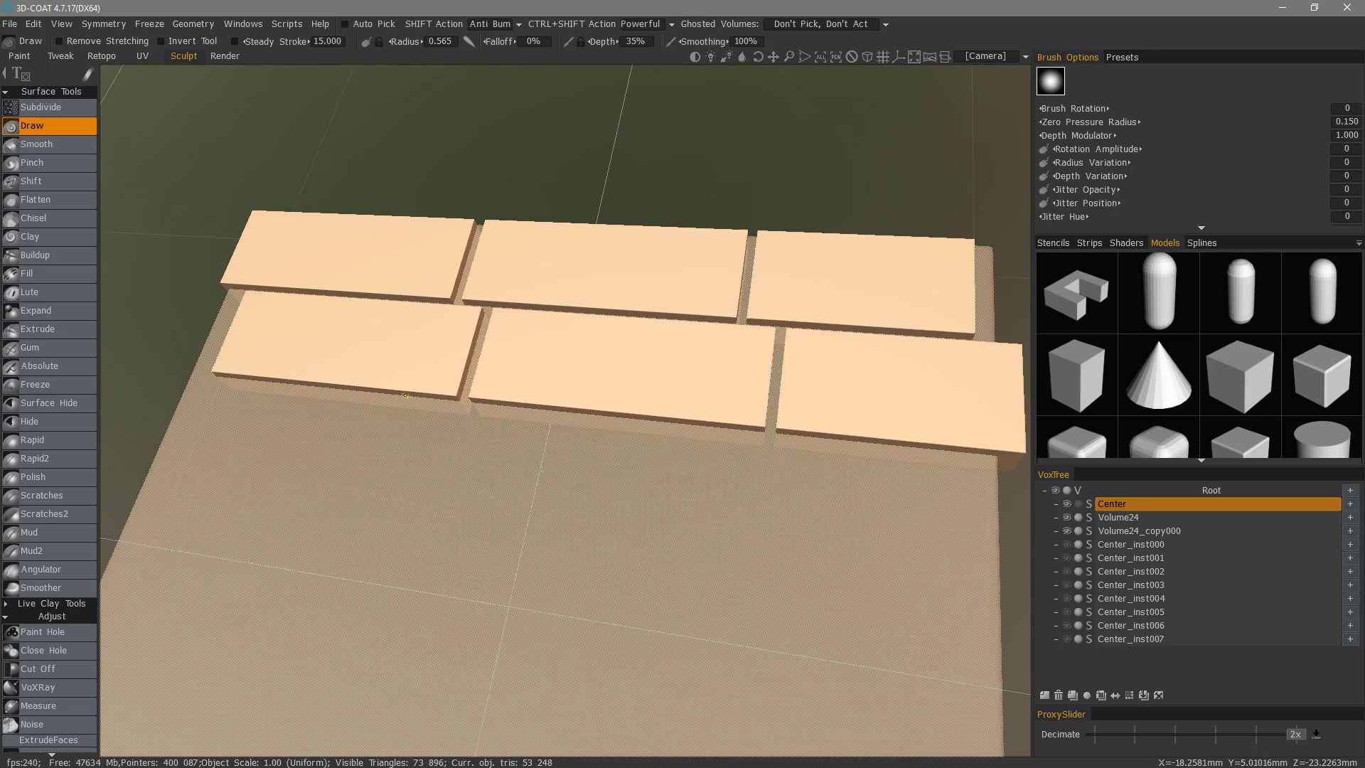
right_click_drag(313, 384, 524, 450, "alt")
middle_click_drag(525, 456, 684, 415)
left_click_drag(685, 410, 735, 413, "alt")
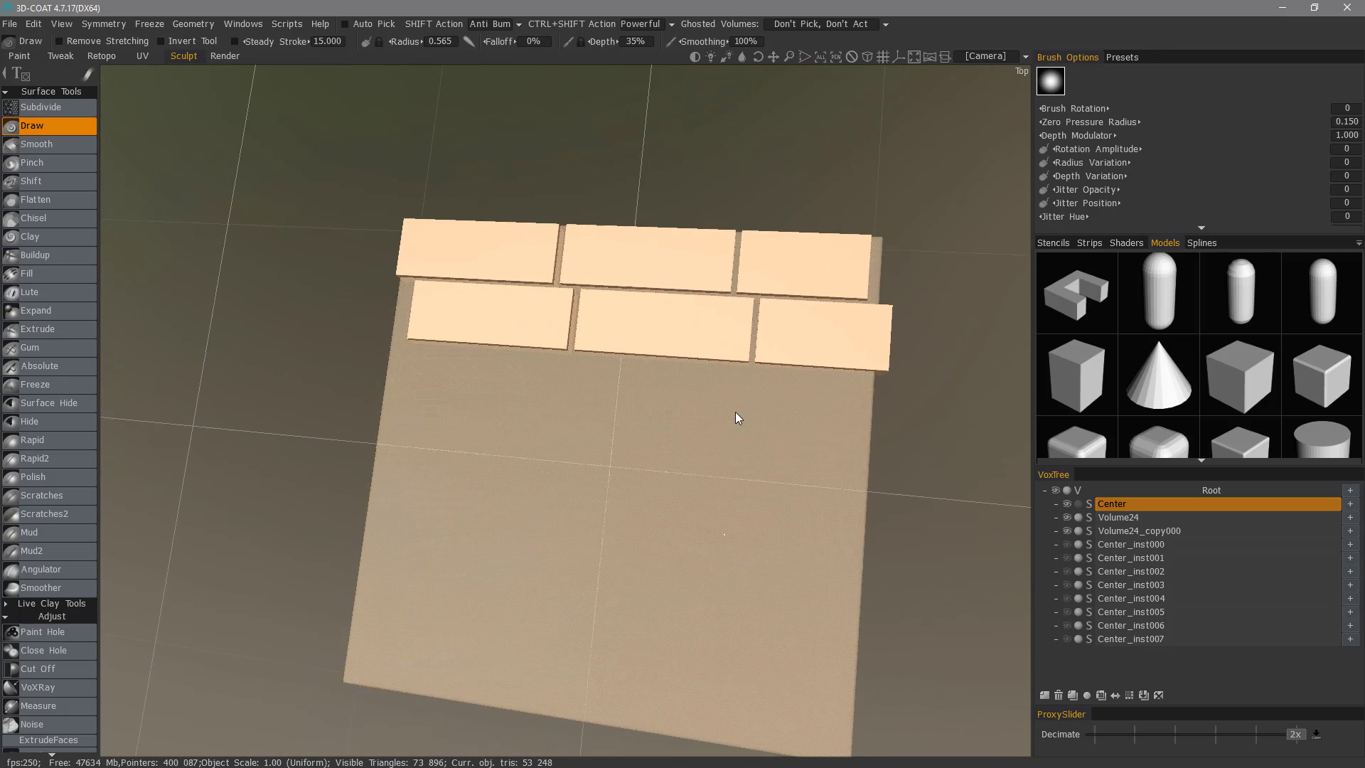
right_click_drag(735, 412, 174, 140, "alt")
left_click_drag(173, 139, 213, 191, "alt")
middle_click_drag(999, 132, 929, 132, "alt")
Dock the brush presets as a separate column beside the viewport and choose the Trim preset
left_click(1118, 56)
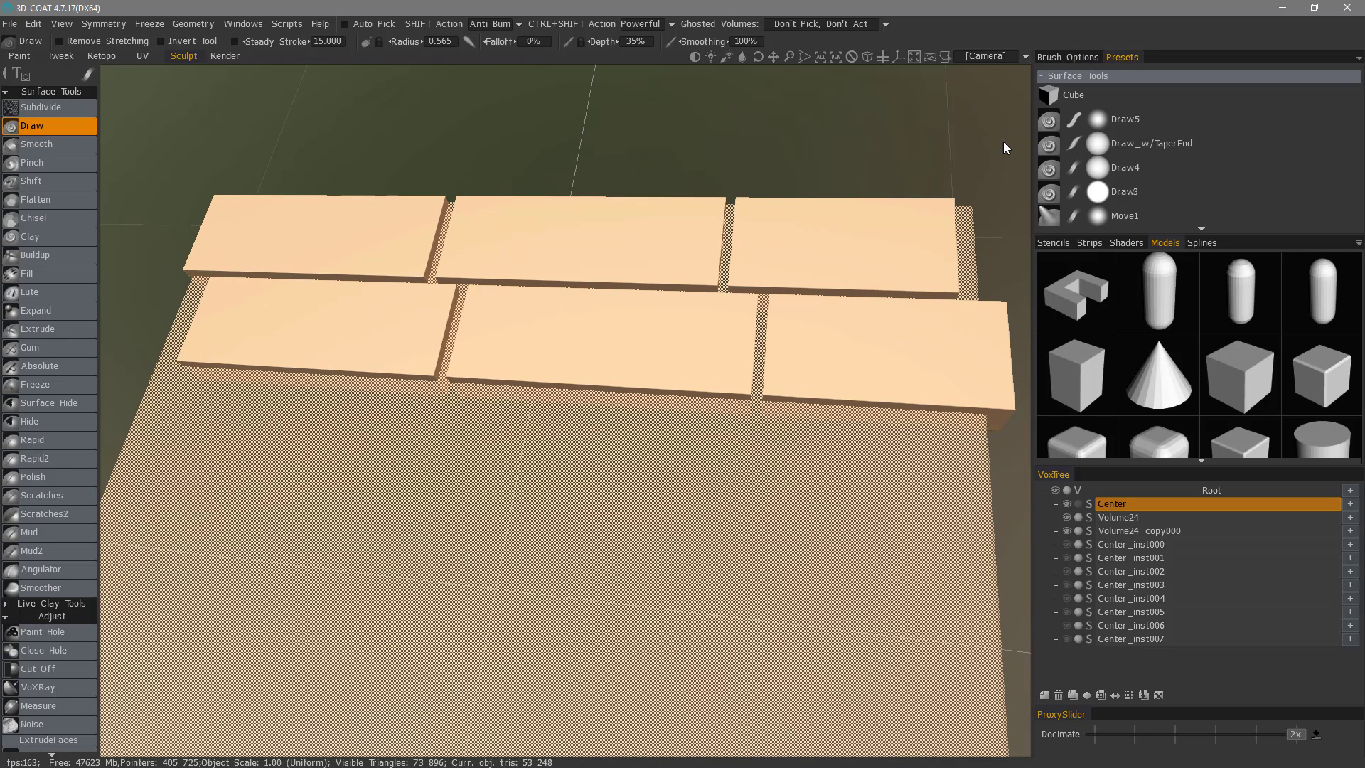
mouse_move(1118, 58)
left_mouse_down()
mouse_move(934, 132)
mouse_move(868, 106)
left_mouse_up()
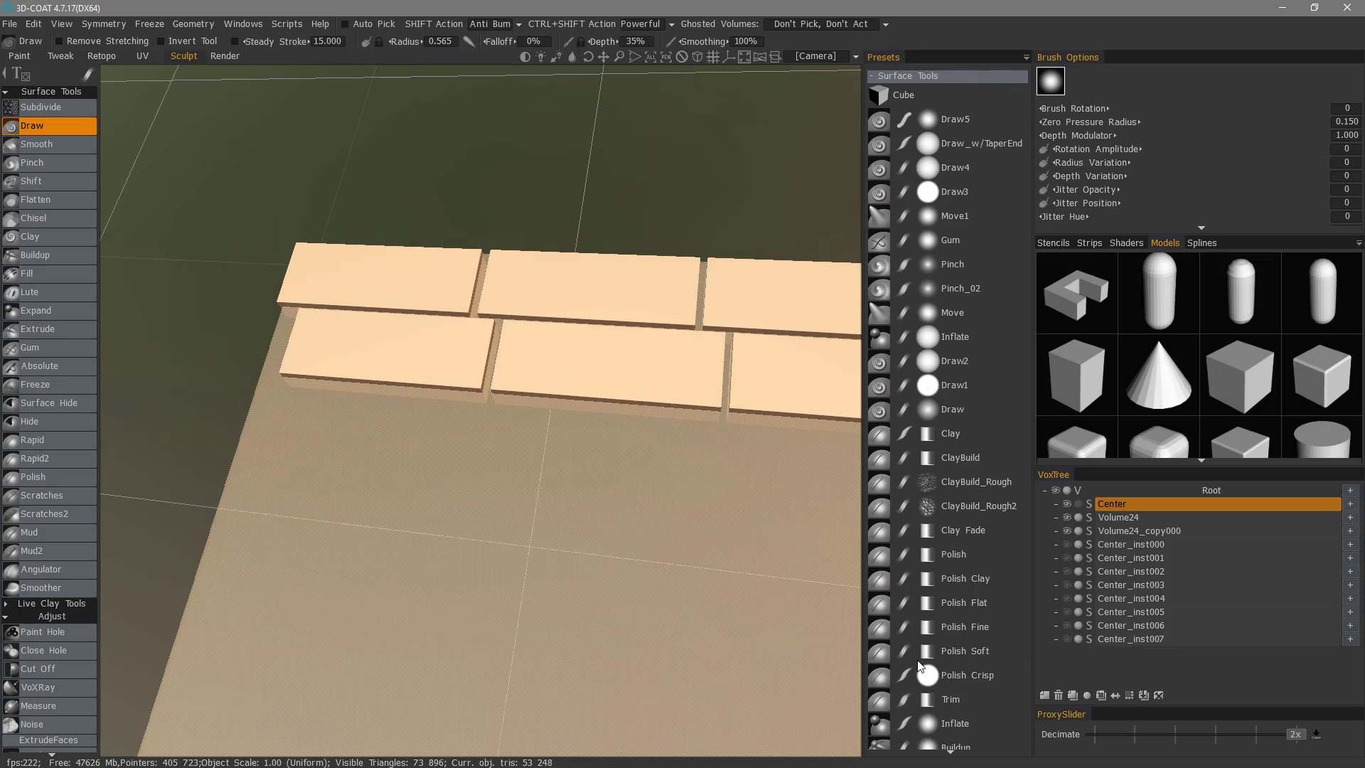
left_click(959, 702)
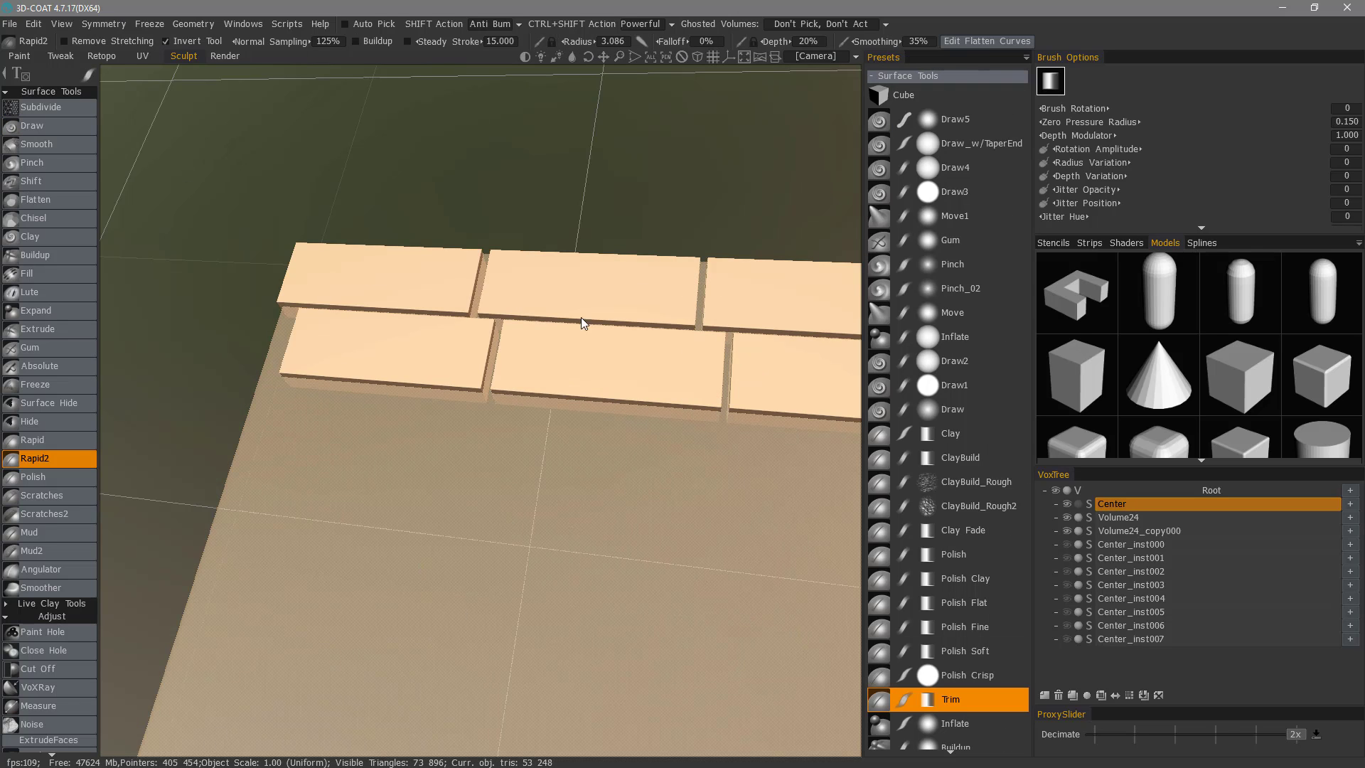
mouse_move(582, 320)
middle_mouse_down()
mouse_move(450, 371)
mouse_move(359, 298)
middle_mouse_up()
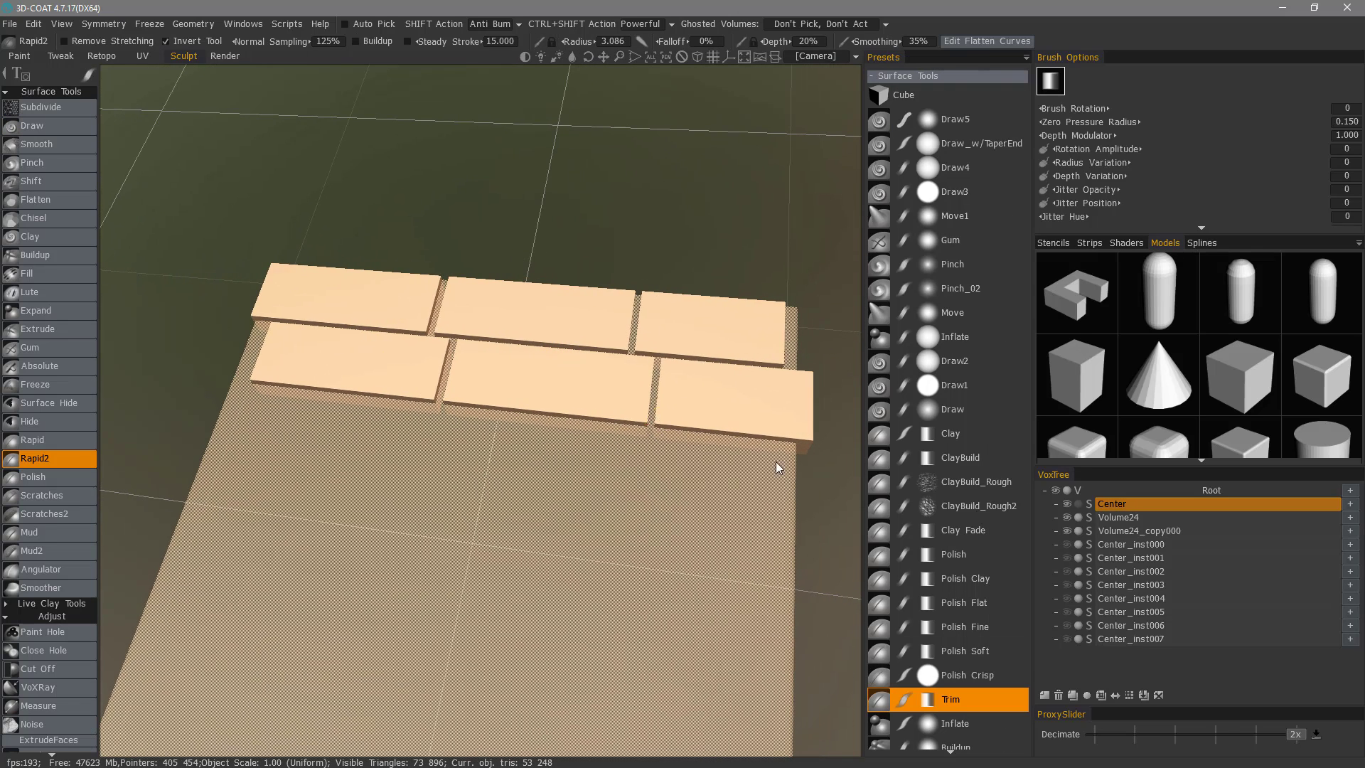
Hide the second brick row's layer, keeping the first row visible for sculpting
left_click(1065, 517)
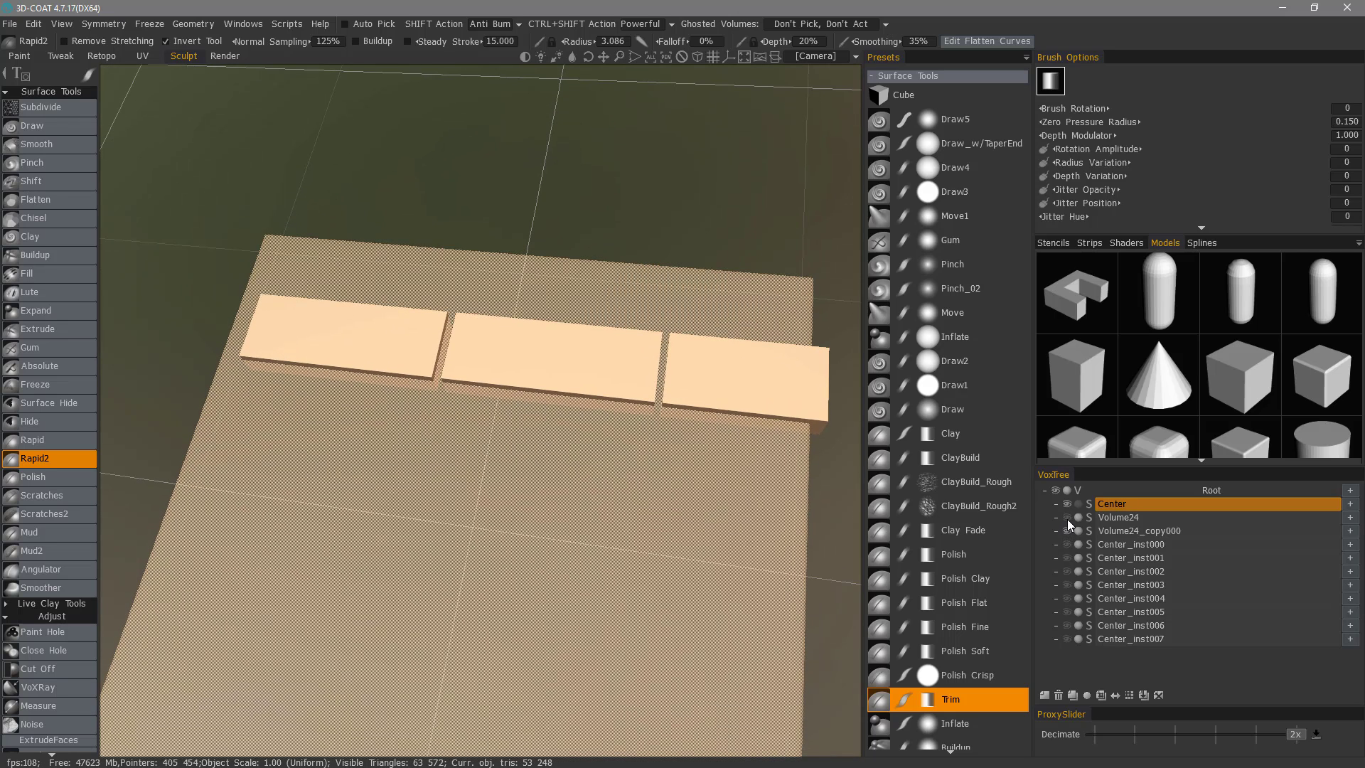
left_click(1067, 518)
left_click(1065, 530)
left_click_drag(818, 462, 295, 354, "alt")
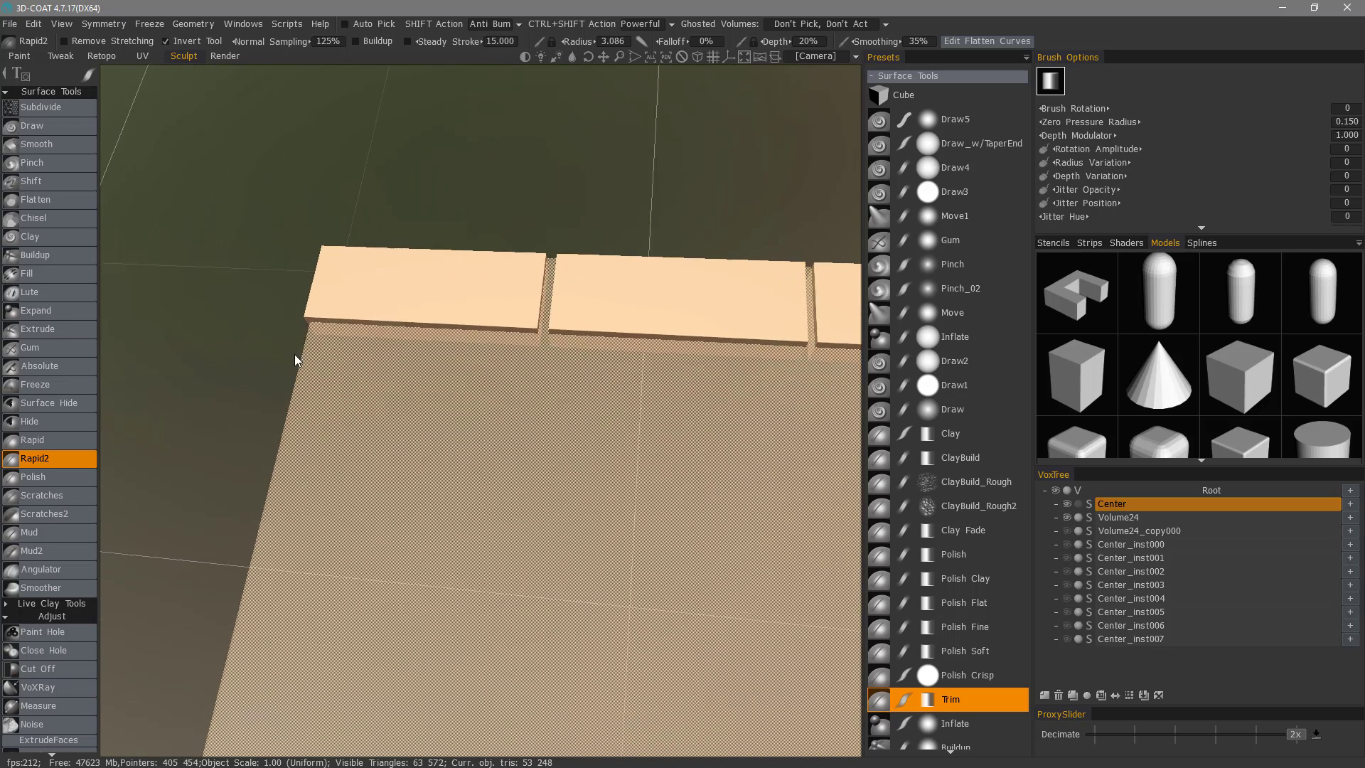
scroll(295, 360, "up", 3)
scroll(377, 267, "up", 1)
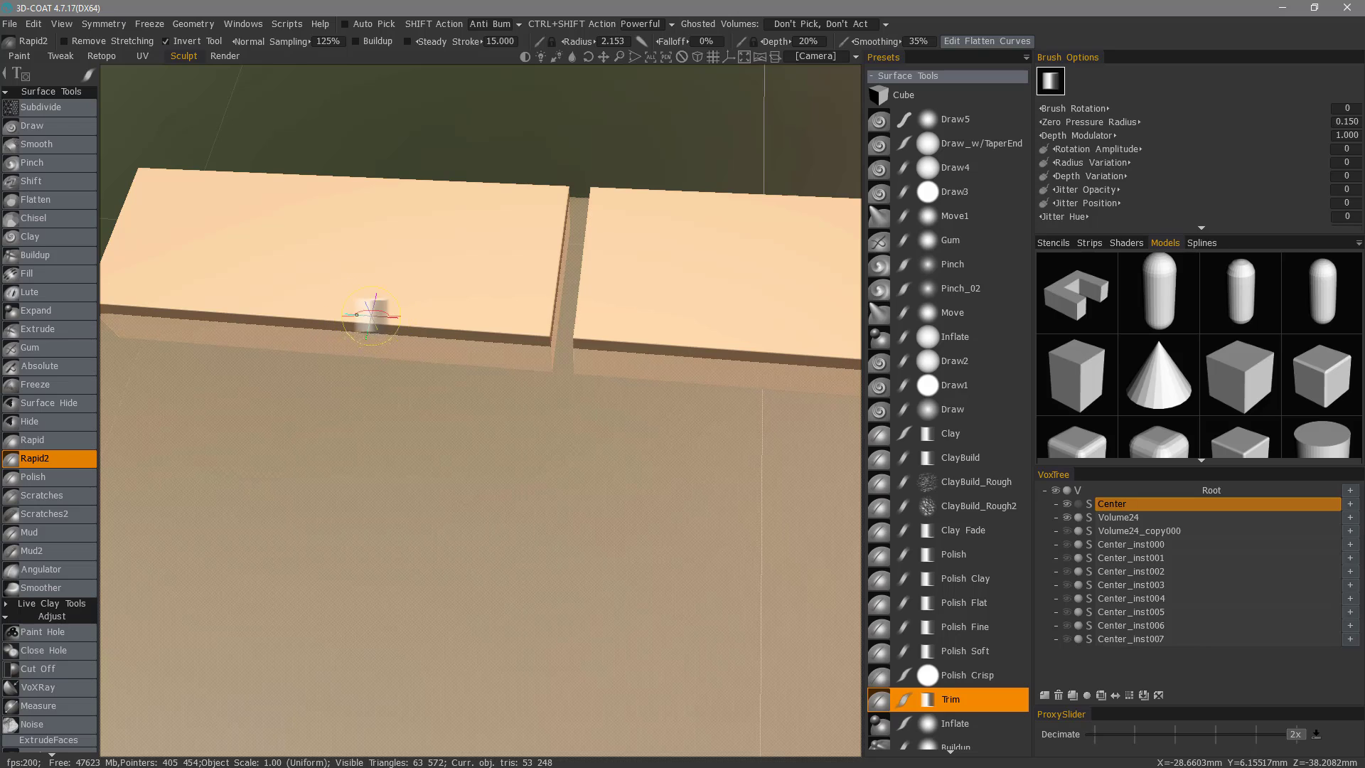
Make the first row's layer active, set the brush radius to about 1.73, and trim the front edge of the first brick
middle_click_drag(369, 302, 511, 334, "alt")
key("h")
right_click(517, 329)
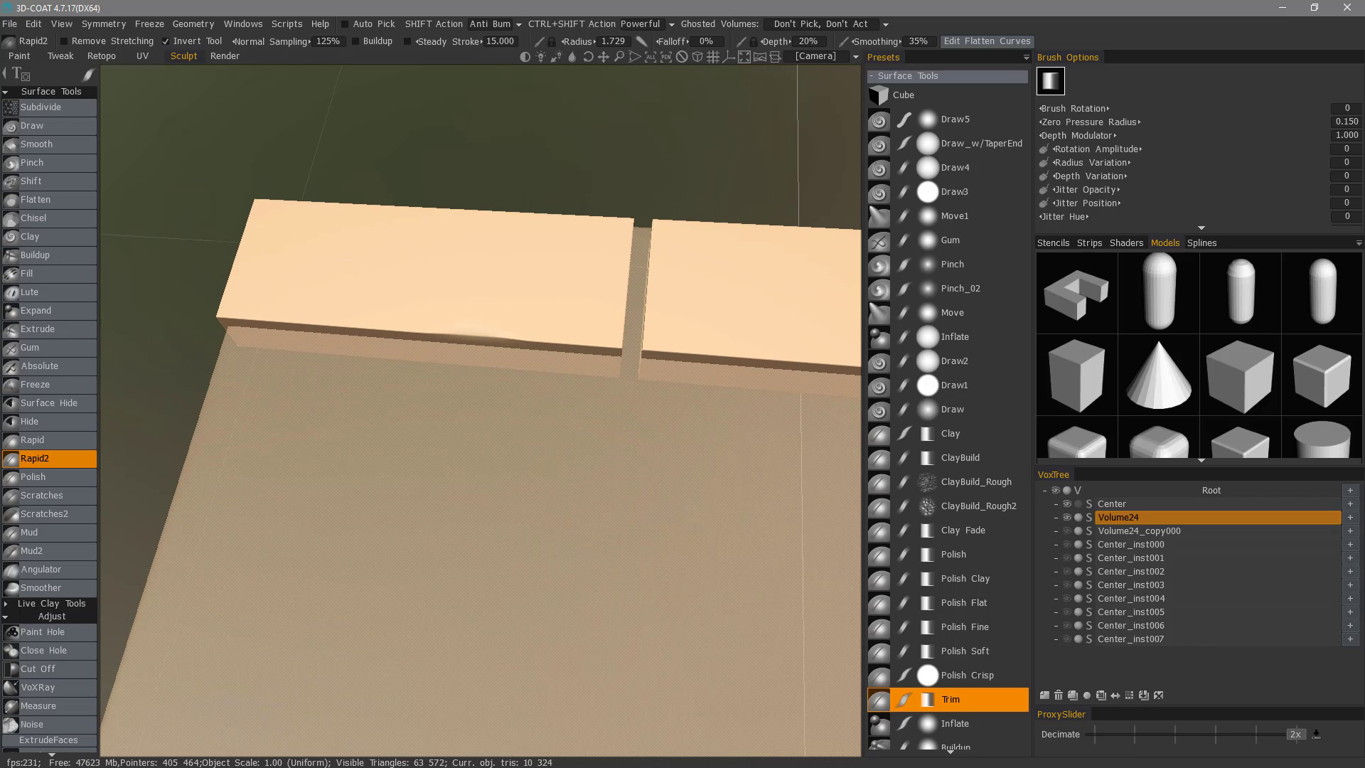
Increase the first brick row's mesh resolution twice, using the wireframe display to check the density
key("w")
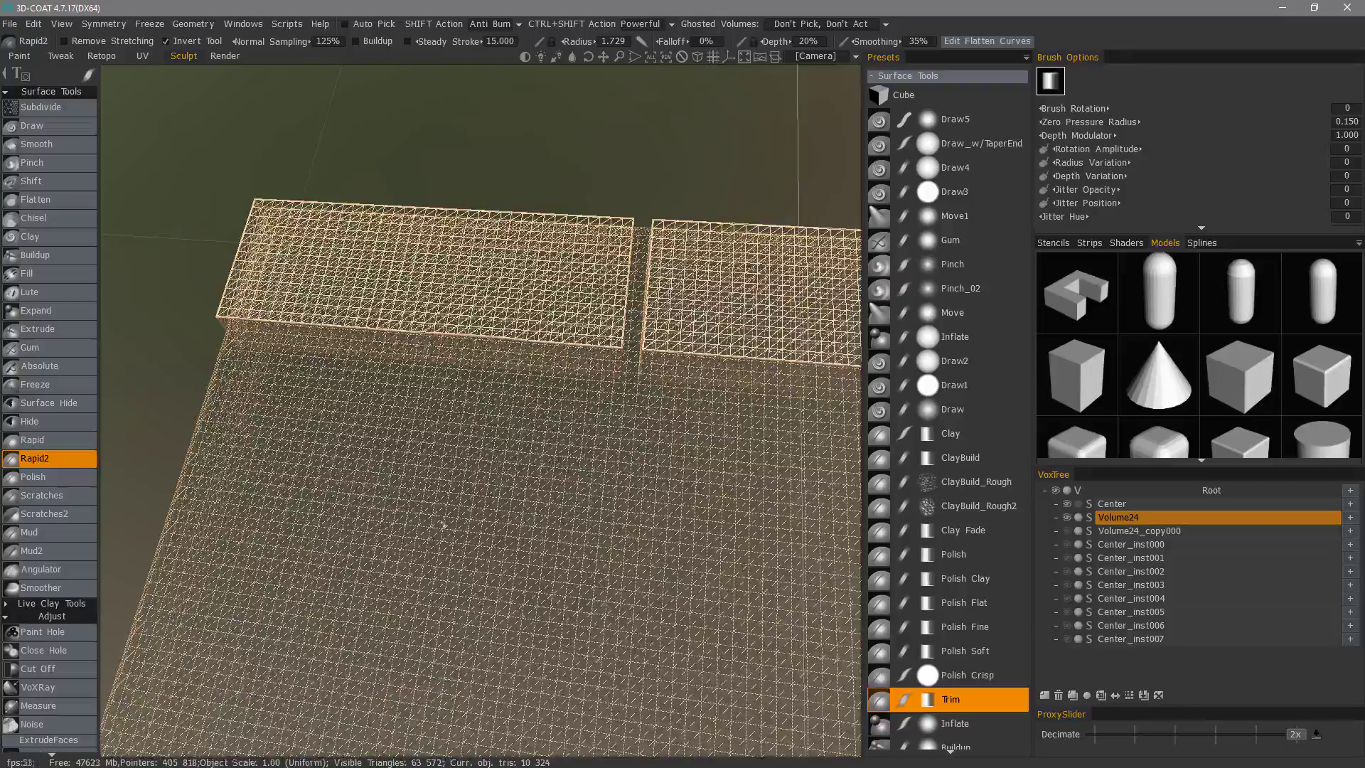
middle_click_drag(444, 525, 452, 608, "alt")
middle_click_drag(704, 434, 1015, 629, "alt")
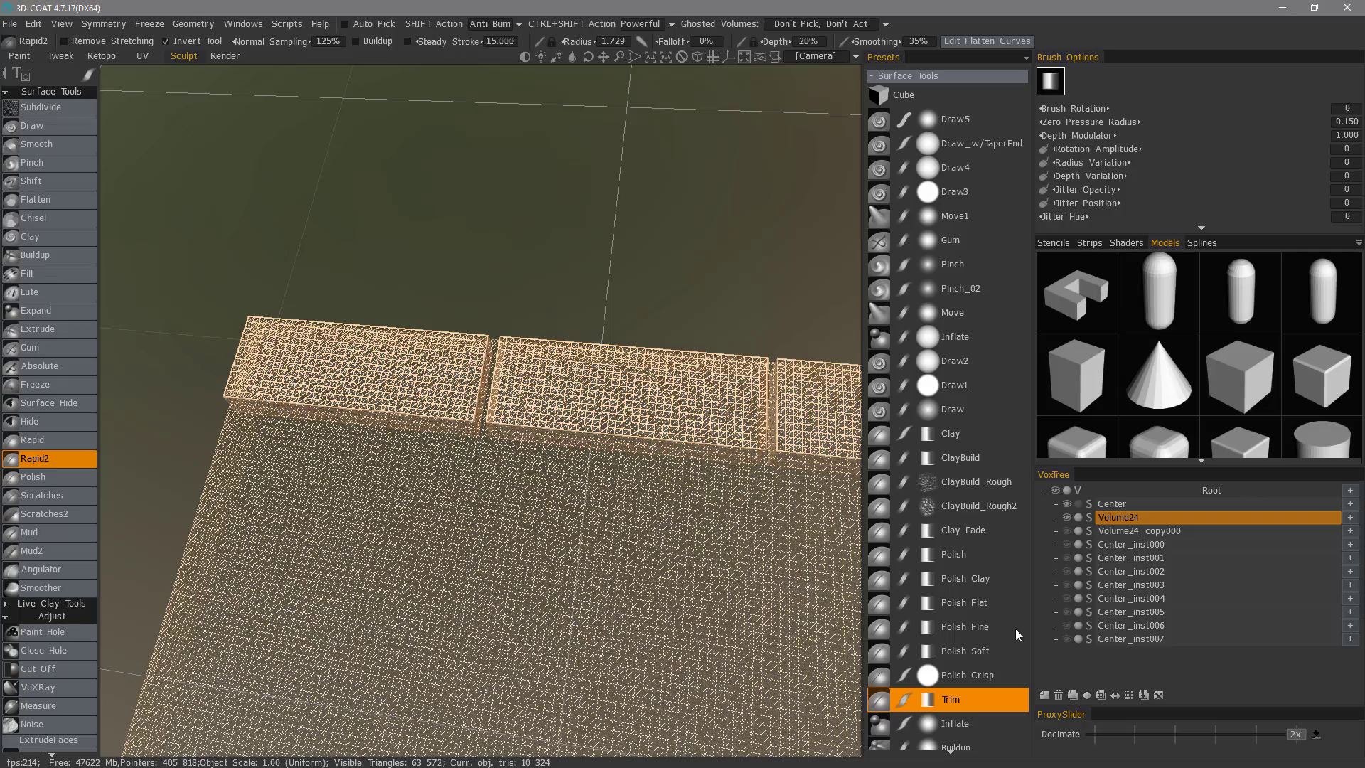
left_click(1127, 696)
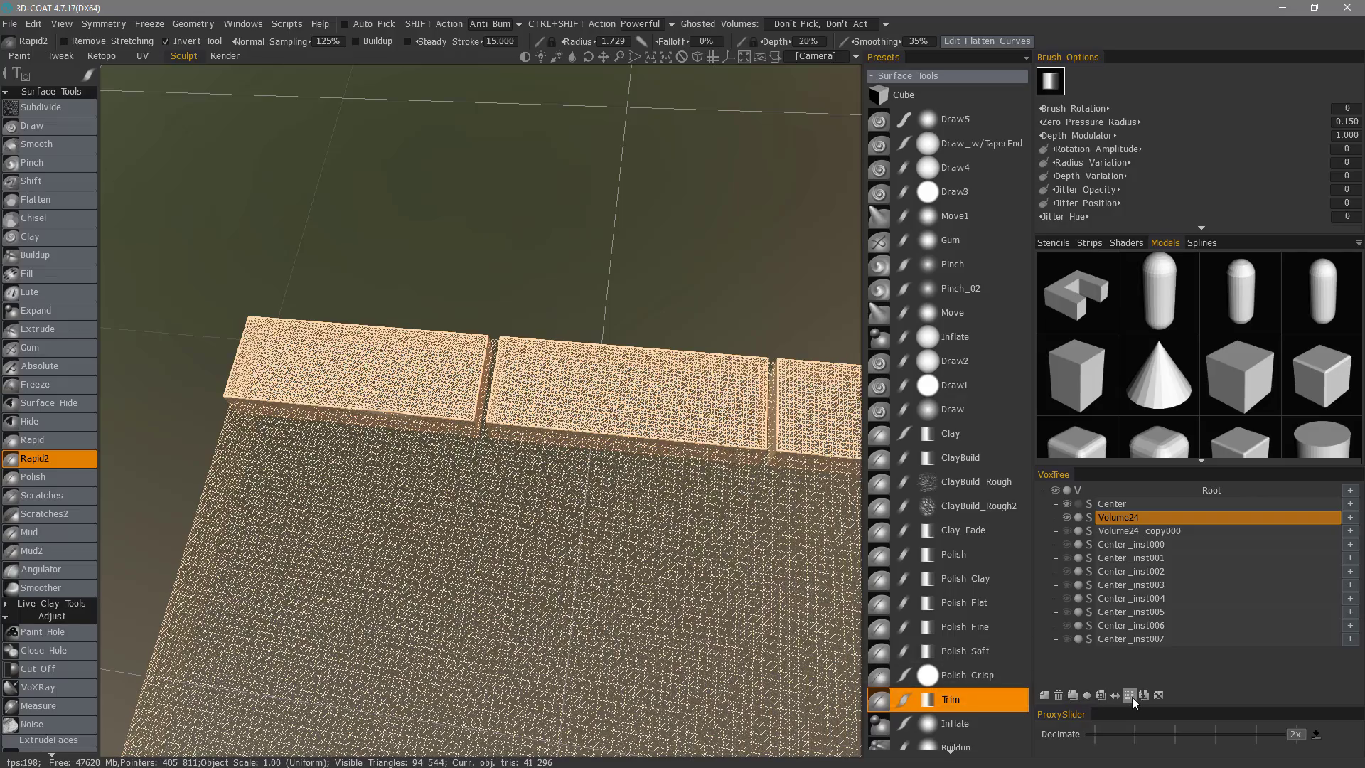
left_click(1128, 699)
left_click_drag(462, 499, 258, 460, "alt")
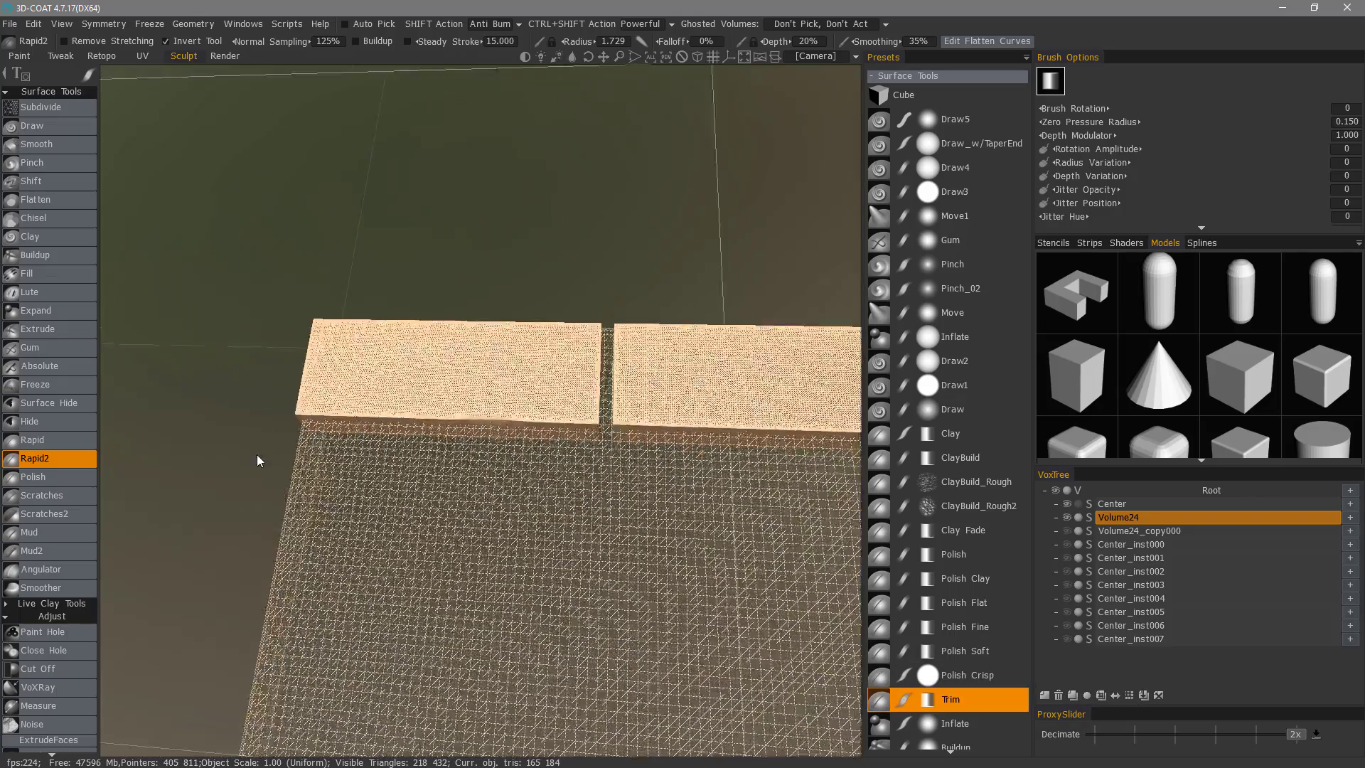
right_click_drag(259, 460, 350, 445, "alt")
middle_click_drag(415, 581, 419, 535, "alt")
left_click_drag(469, 557, 530, 560, "alt")
right_click_drag(529, 560, 1077, 526, "alt")
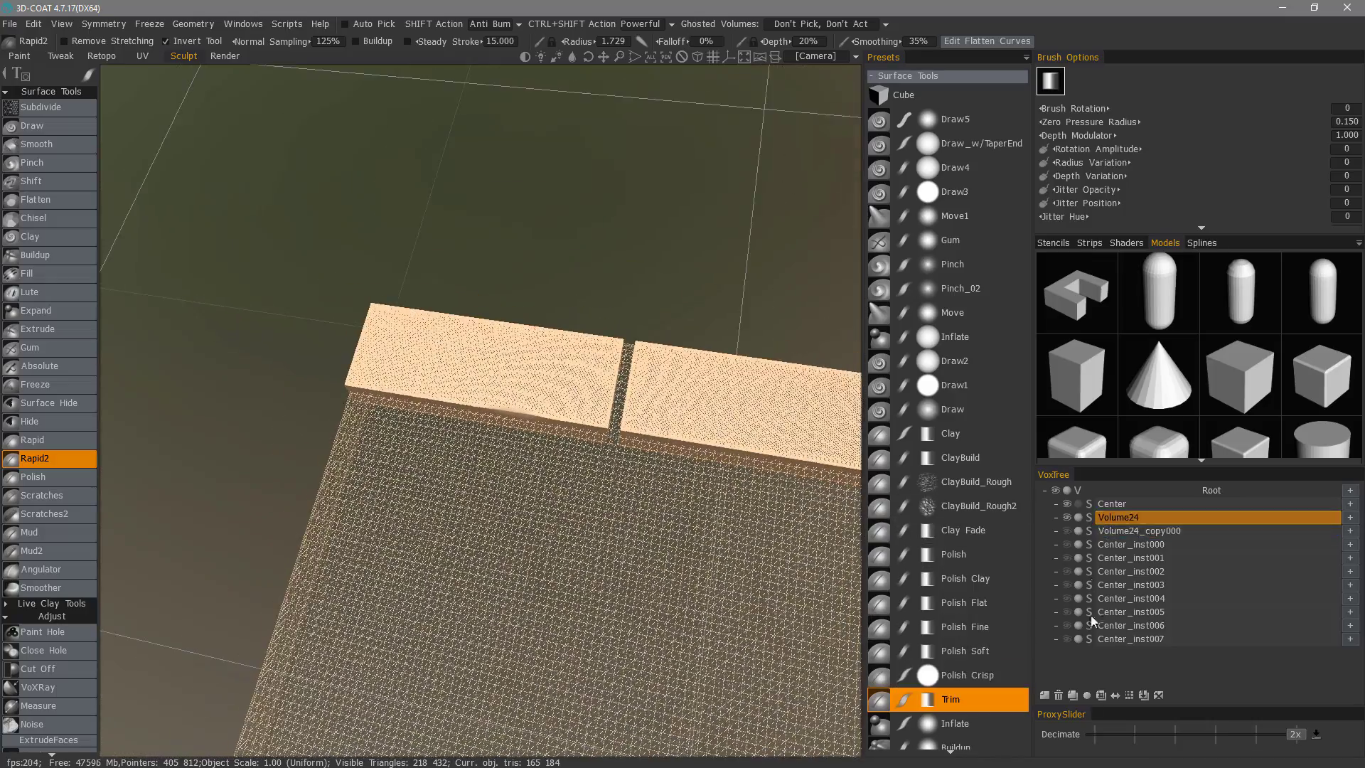
key("w")
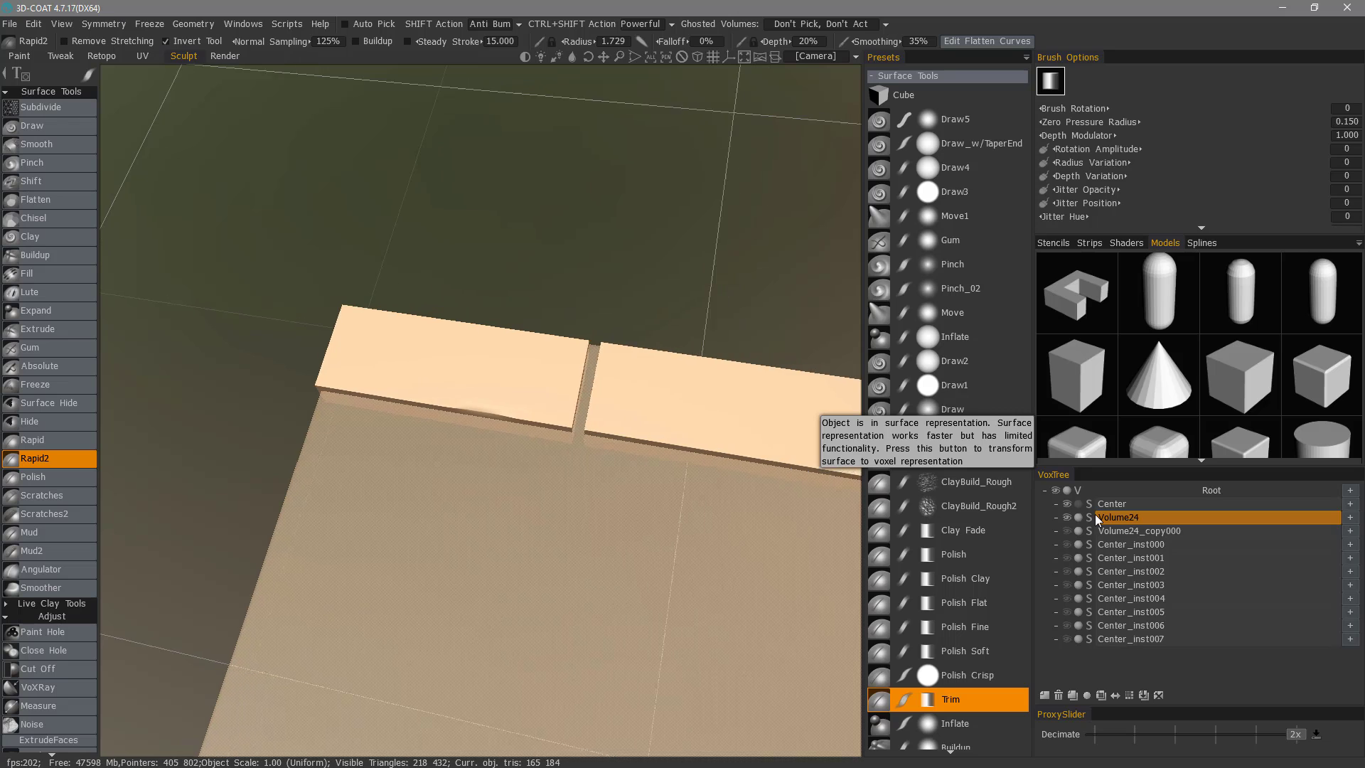
Trim irregular chips along the edges of the first brick with a brush radius of about 1.48
mouse_move(354, 367)
left_mouse_down("alt")
mouse_move(350, 408)
mouse_move(406, 401)
left_mouse_up("alt")
middle_click_drag(405, 400, 396, 489)
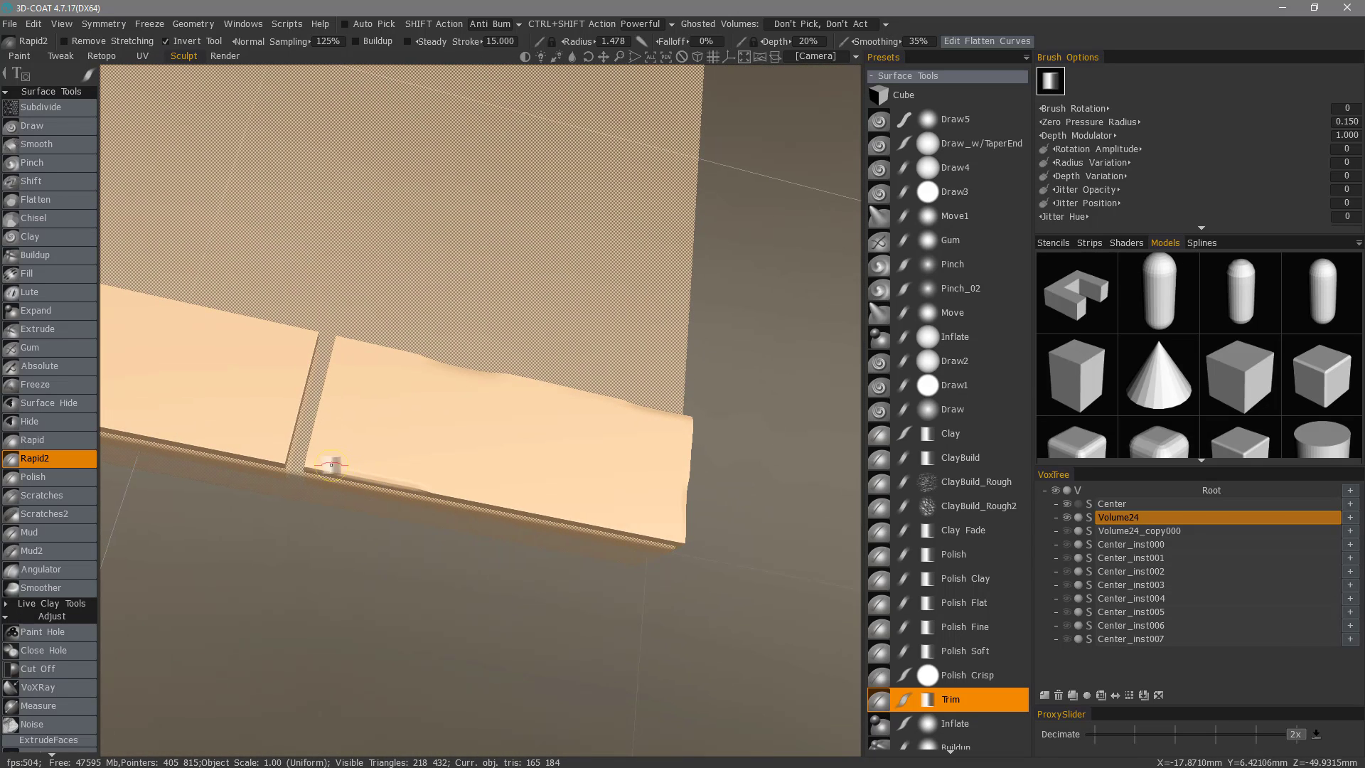
middle_click_drag(527, 512, 514, 482)
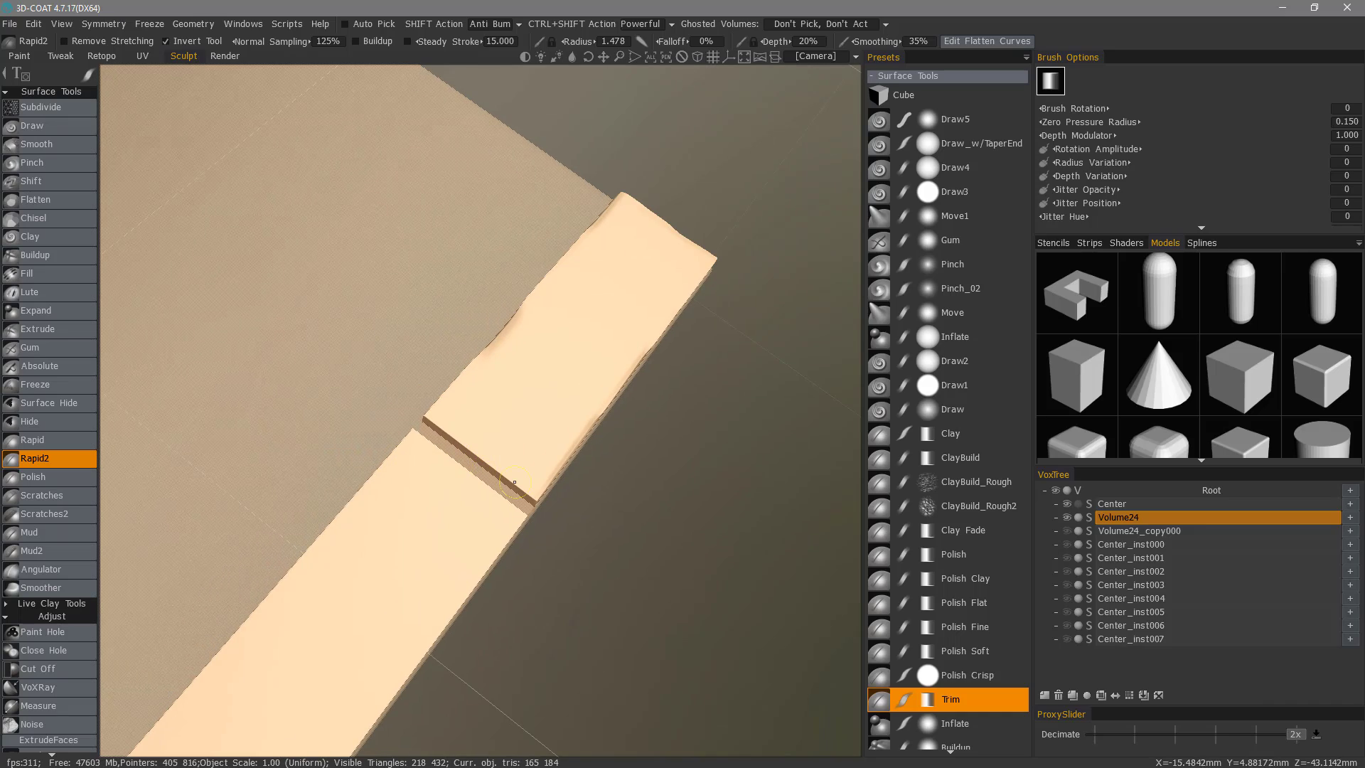
middle_click_drag(432, 421, 761, 178)
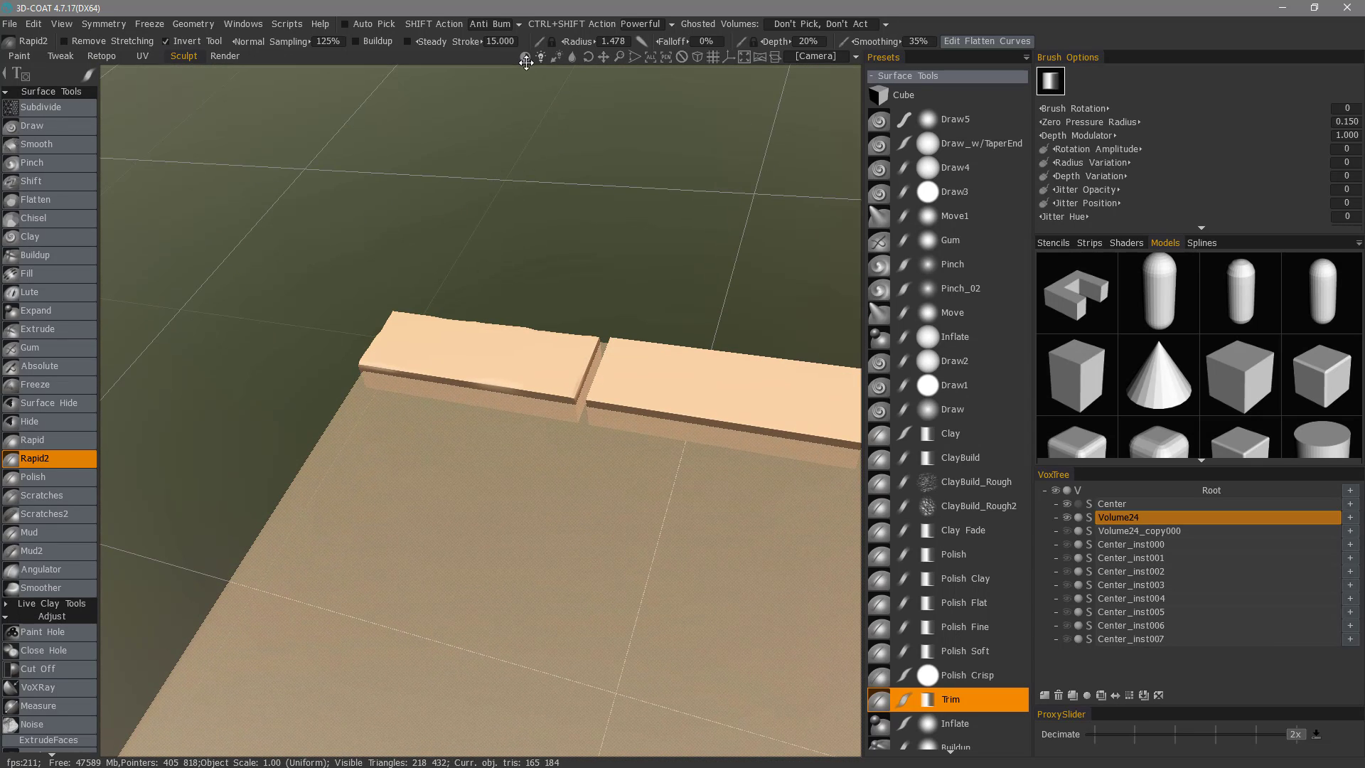
Adjust the viewport's scene lighting and trim irregular chips along the first brick's long front edge
left_click_drag(533, 58, 581, 72)
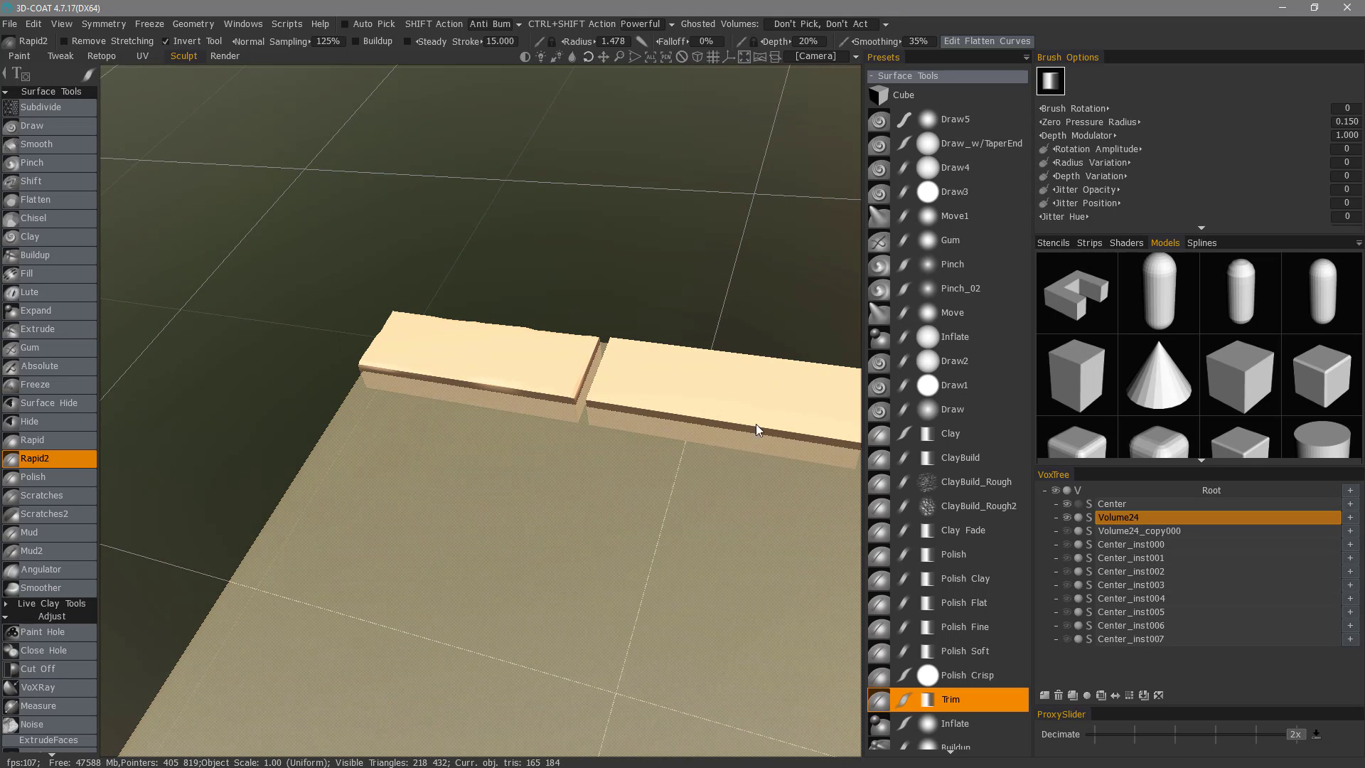
middle_click_drag(755, 426, 618, 729)
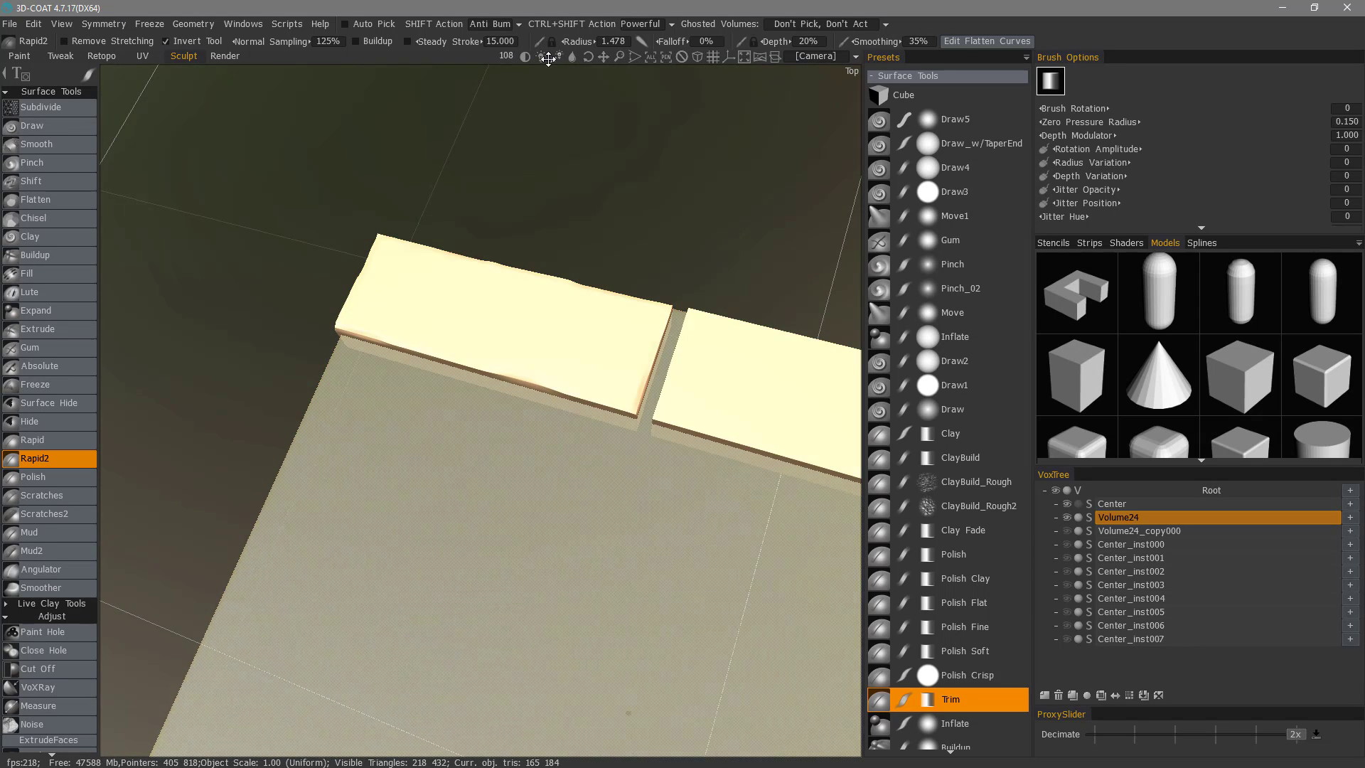
left_click_drag(548, 59, 533, 56)
left_click_drag(477, 398, 469, 329, "alt")
right_click_drag(469, 329, 514, 256, "alt")
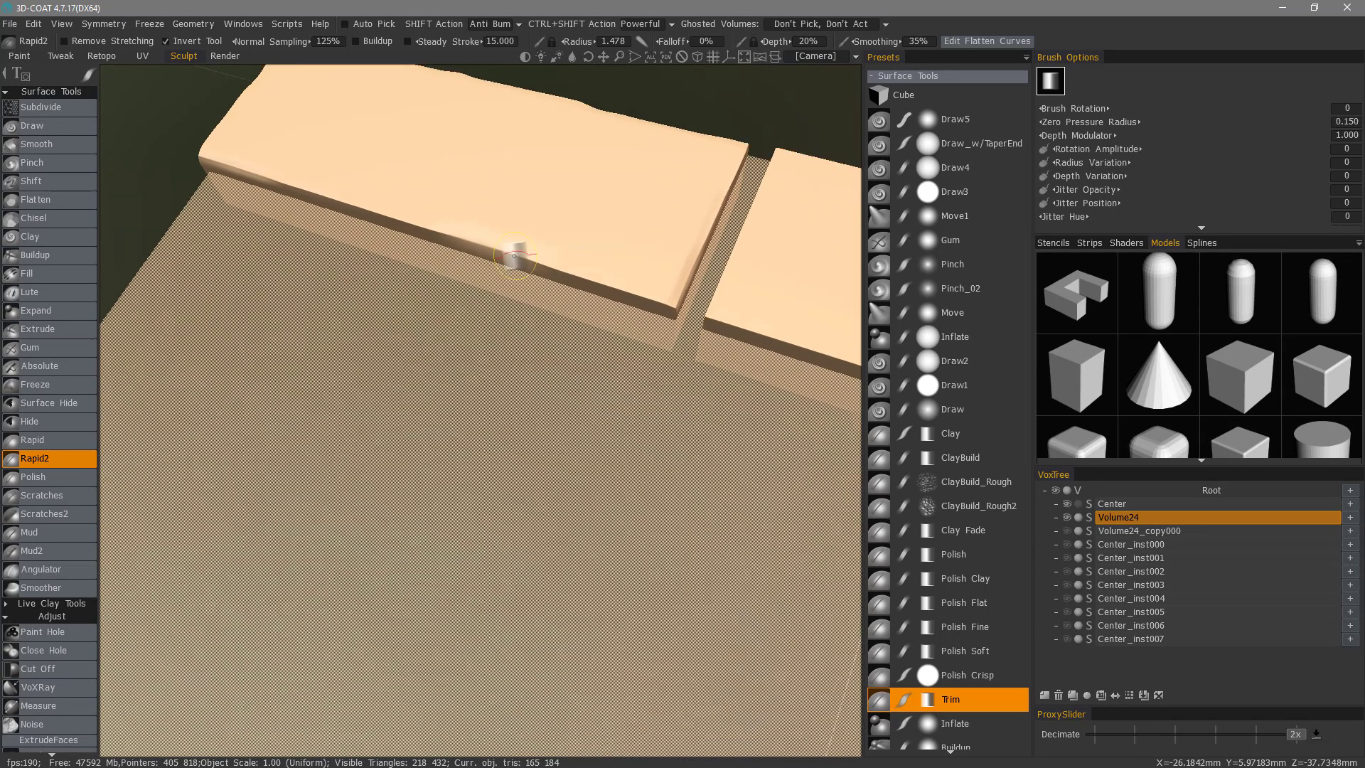
middle_click_drag(514, 256, 501, 270)
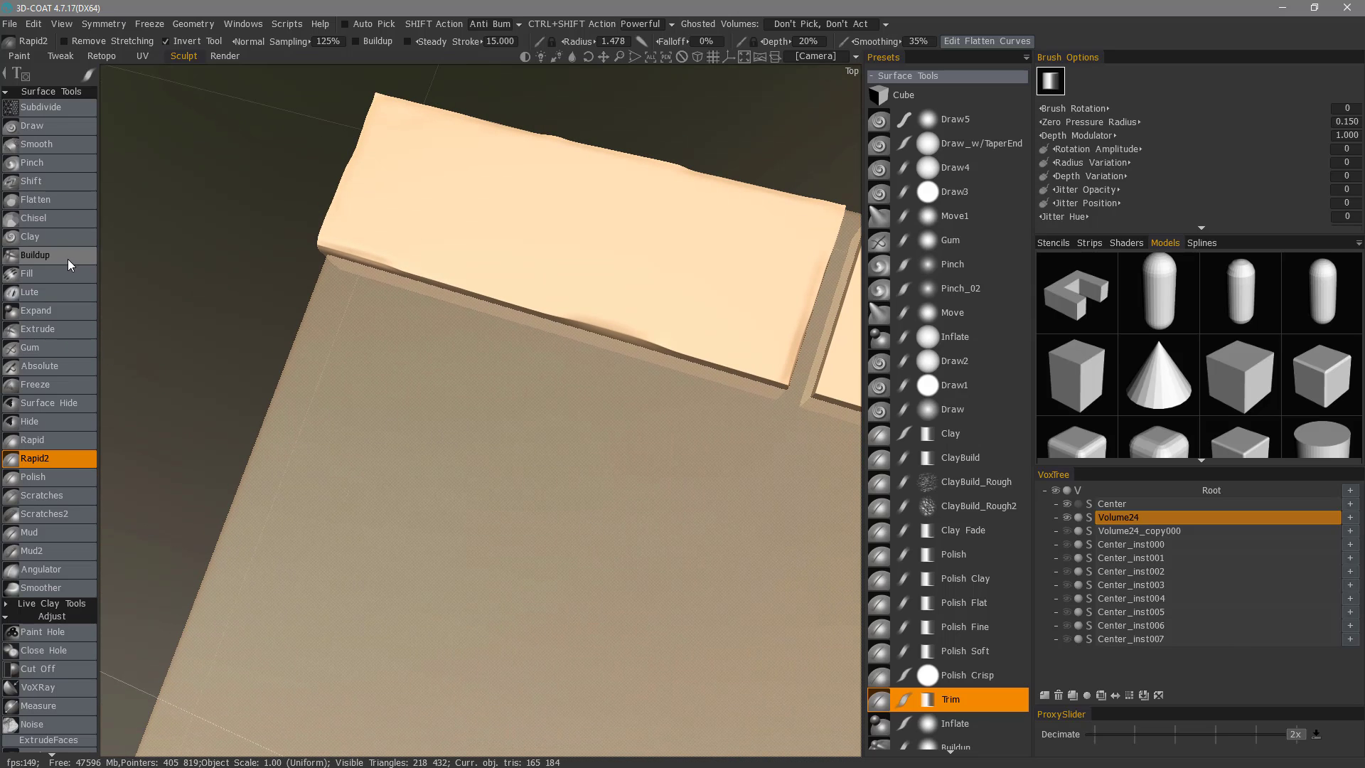
Sculpt uneven, overlapping ridges across the first brick's top face with the Buildup tool at radius about 2.51 and depth 56%
left_click(67, 258)
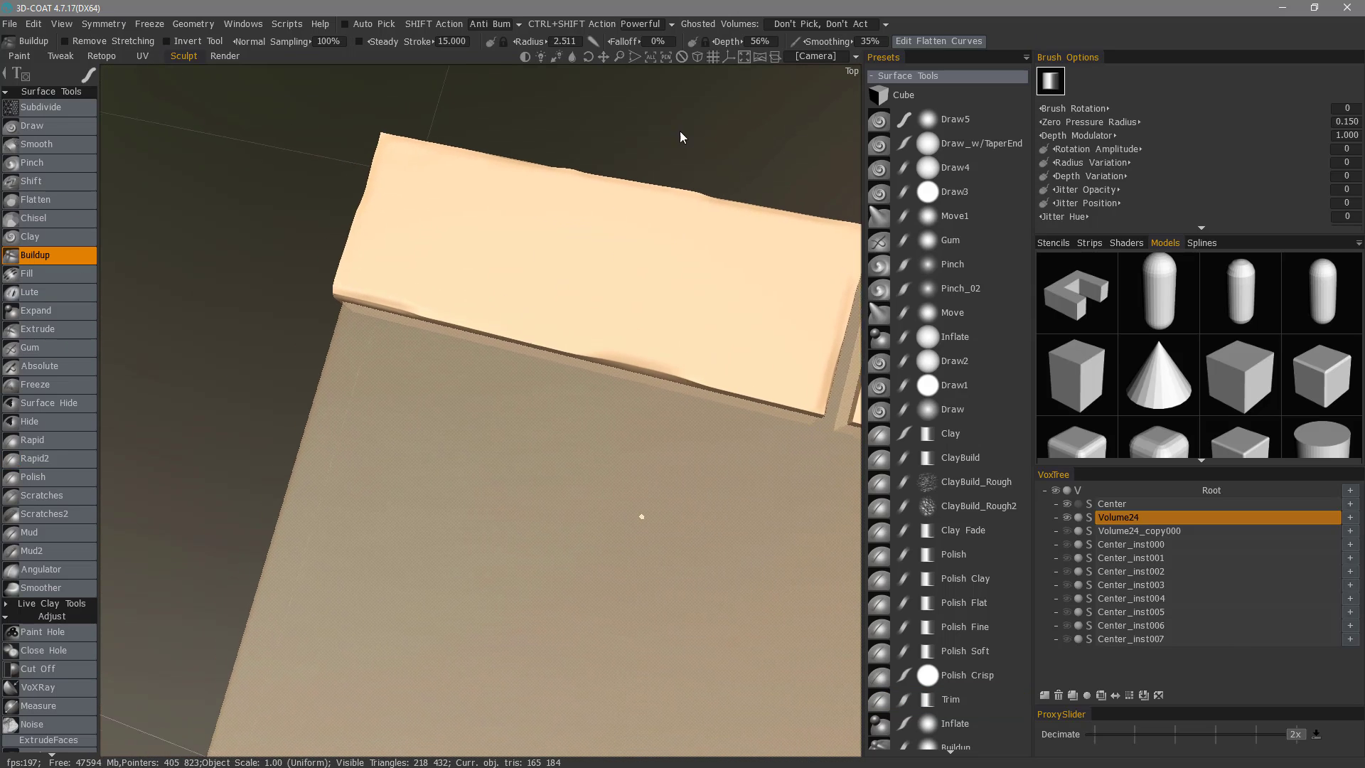
left_click_drag(693, 281, 506, 250)
left_click_drag(686, 304, 488, 278)
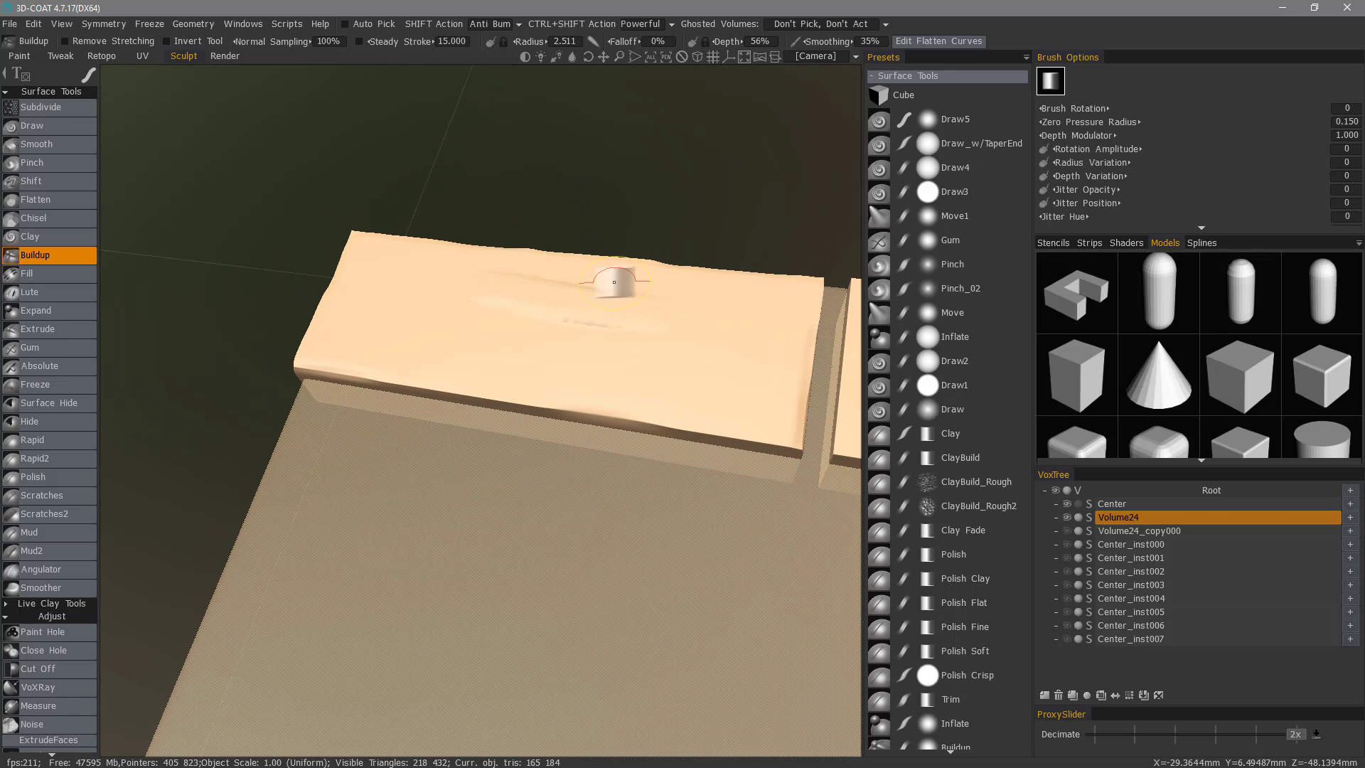
key("ctrl+z")
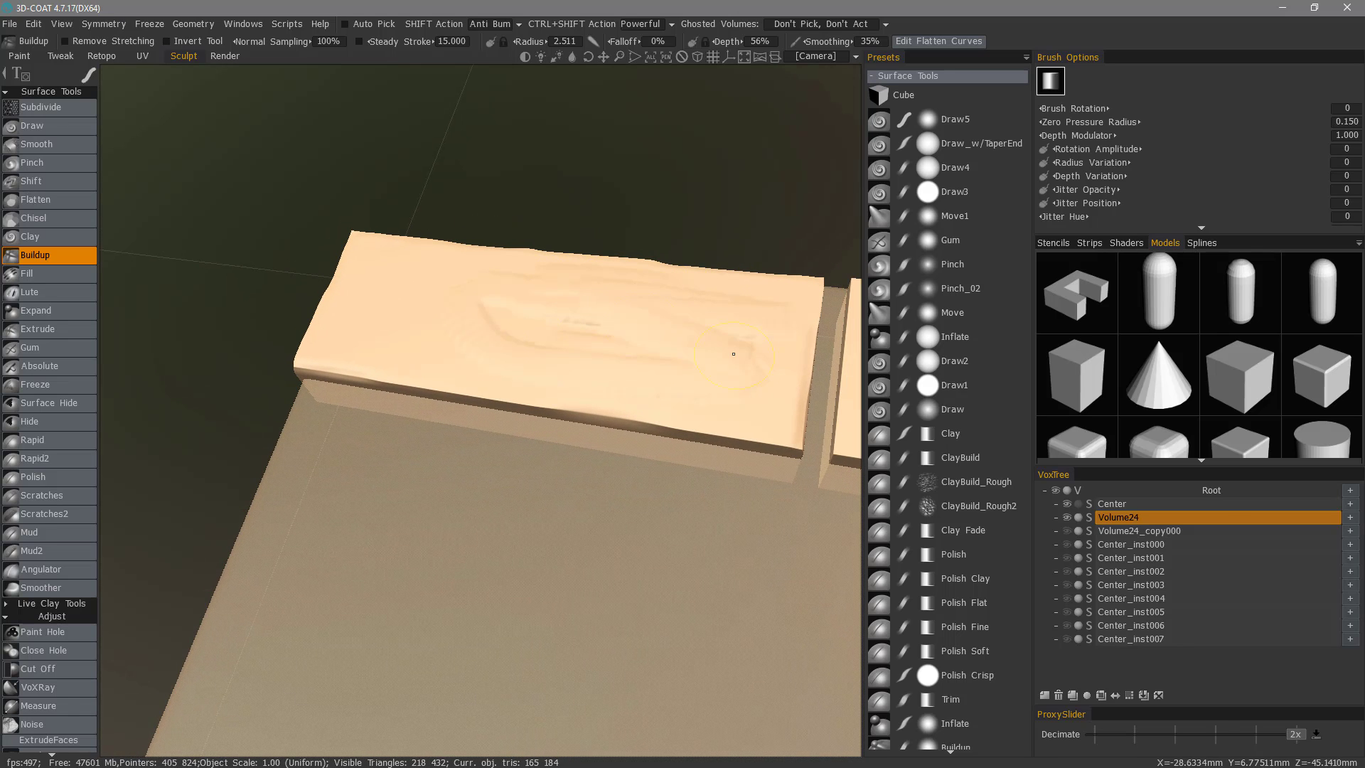
left_click(446, 327)
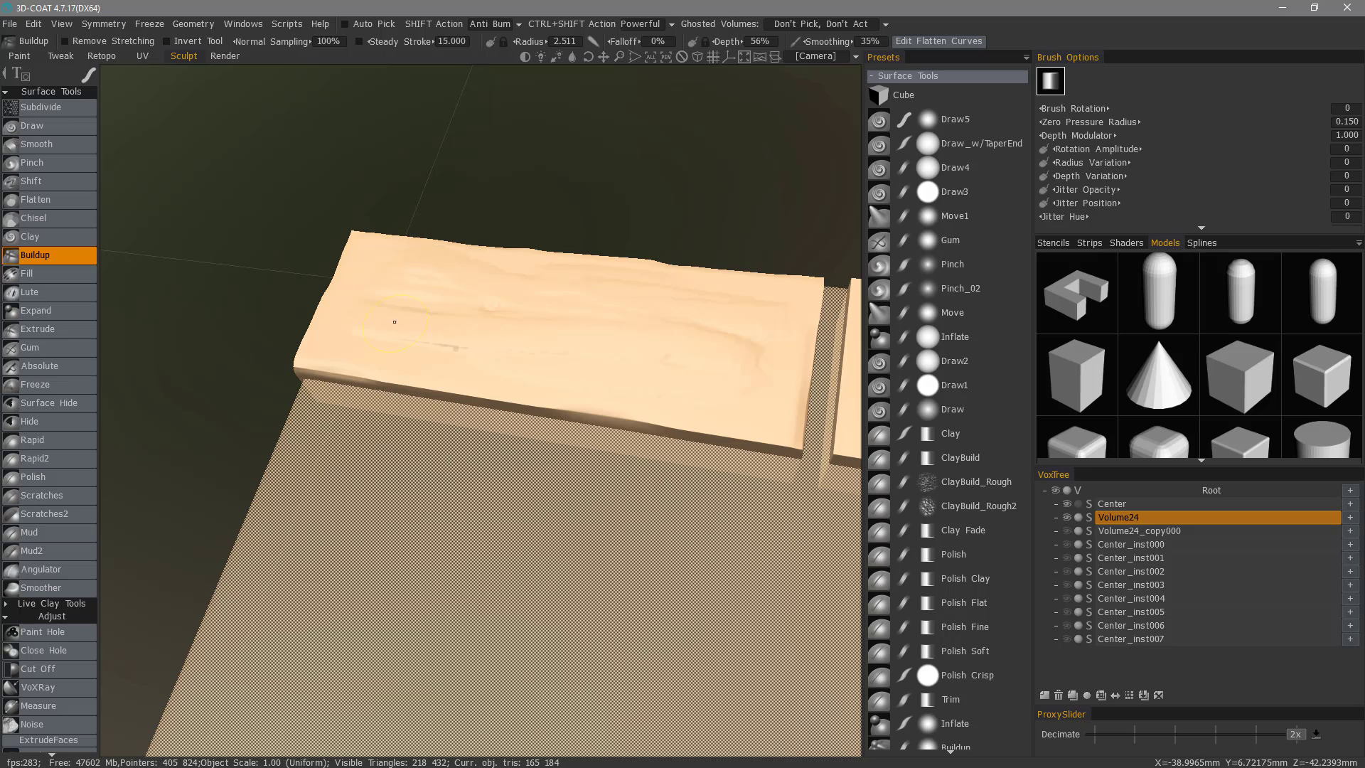
mouse_move(744, 403)
left_mouse_down()
mouse_move(799, 369)
mouse_move(782, 338)
left_mouse_up()
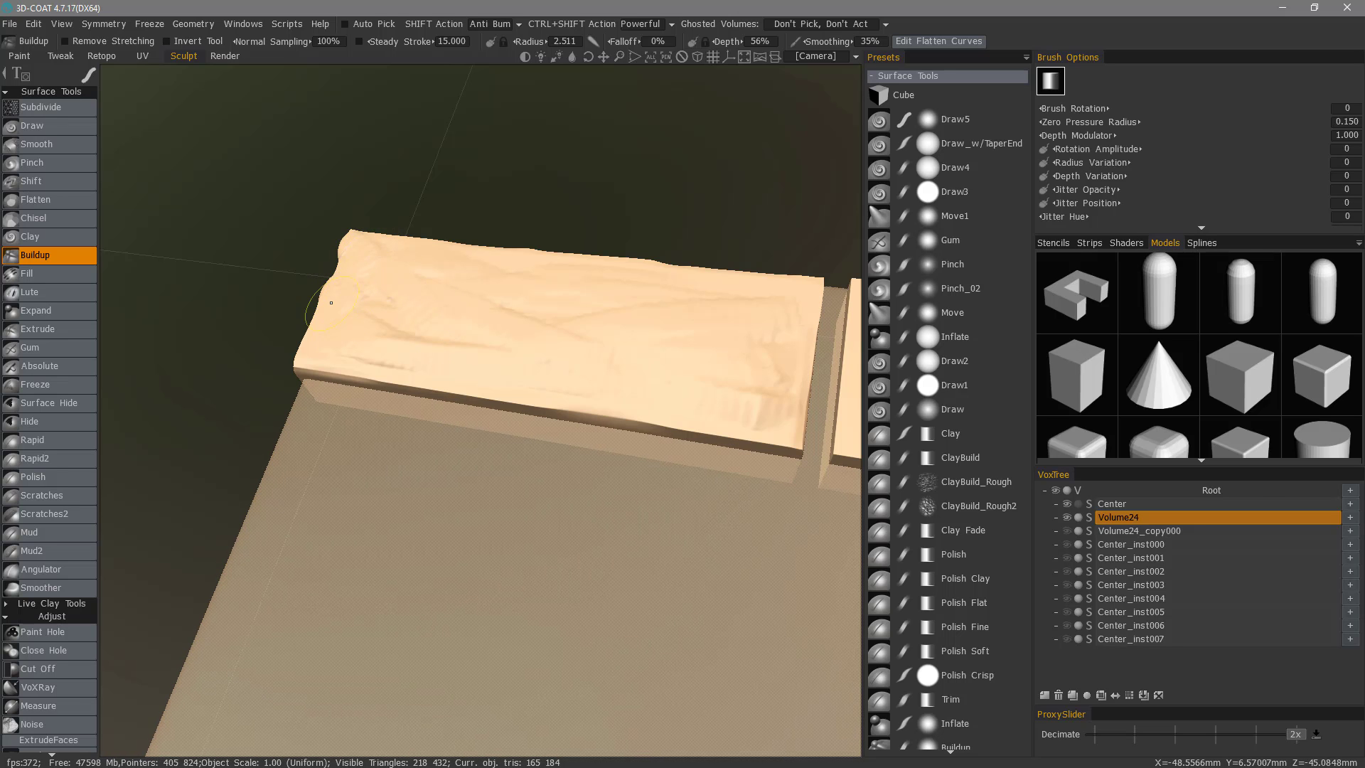
left_click_drag(469, 357, 643, 287, "alt")
mouse_move(644, 288)
middle_mouse_down()
mouse_move(634, 329)
mouse_move(678, 279)
middle_mouse_up()
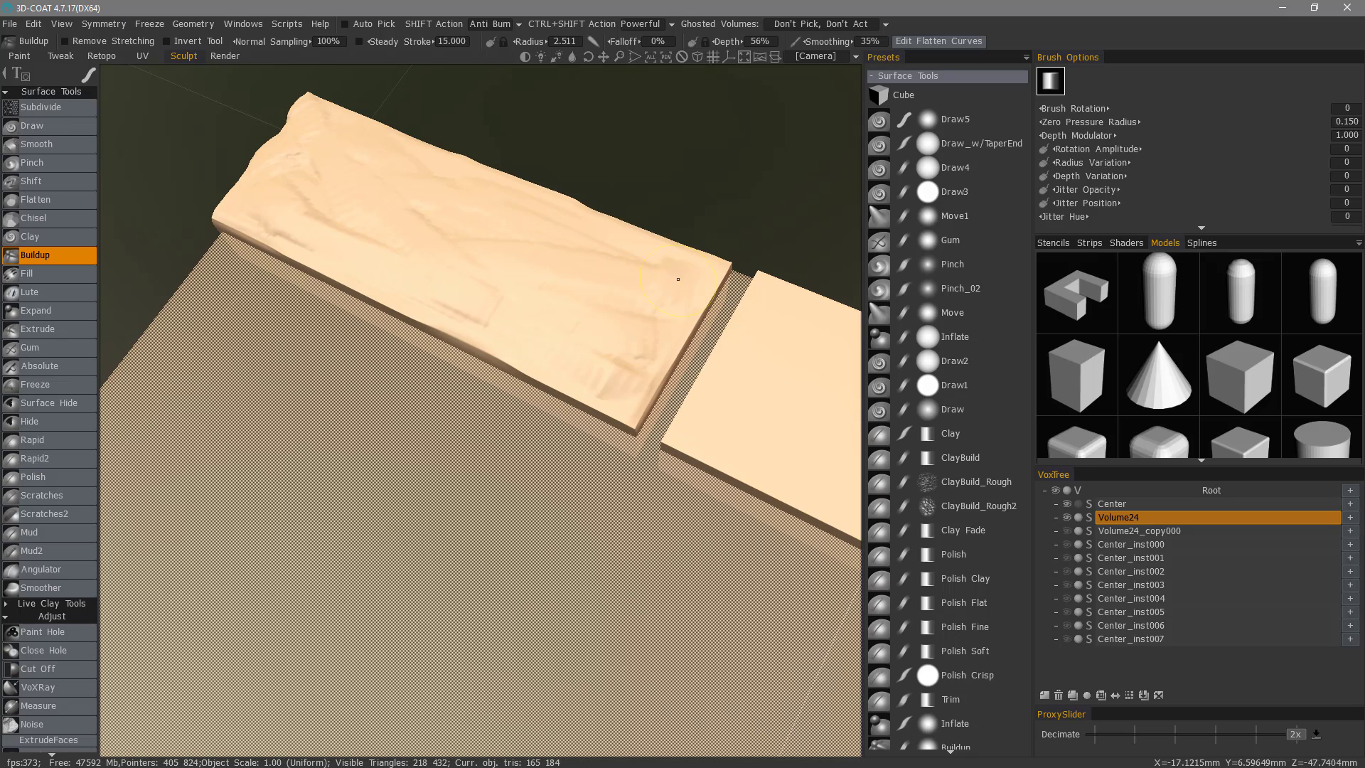
Try a mottled tan shader on the first brick row, and replace it with the matte reddish-brown shader
left_click(1127, 242)
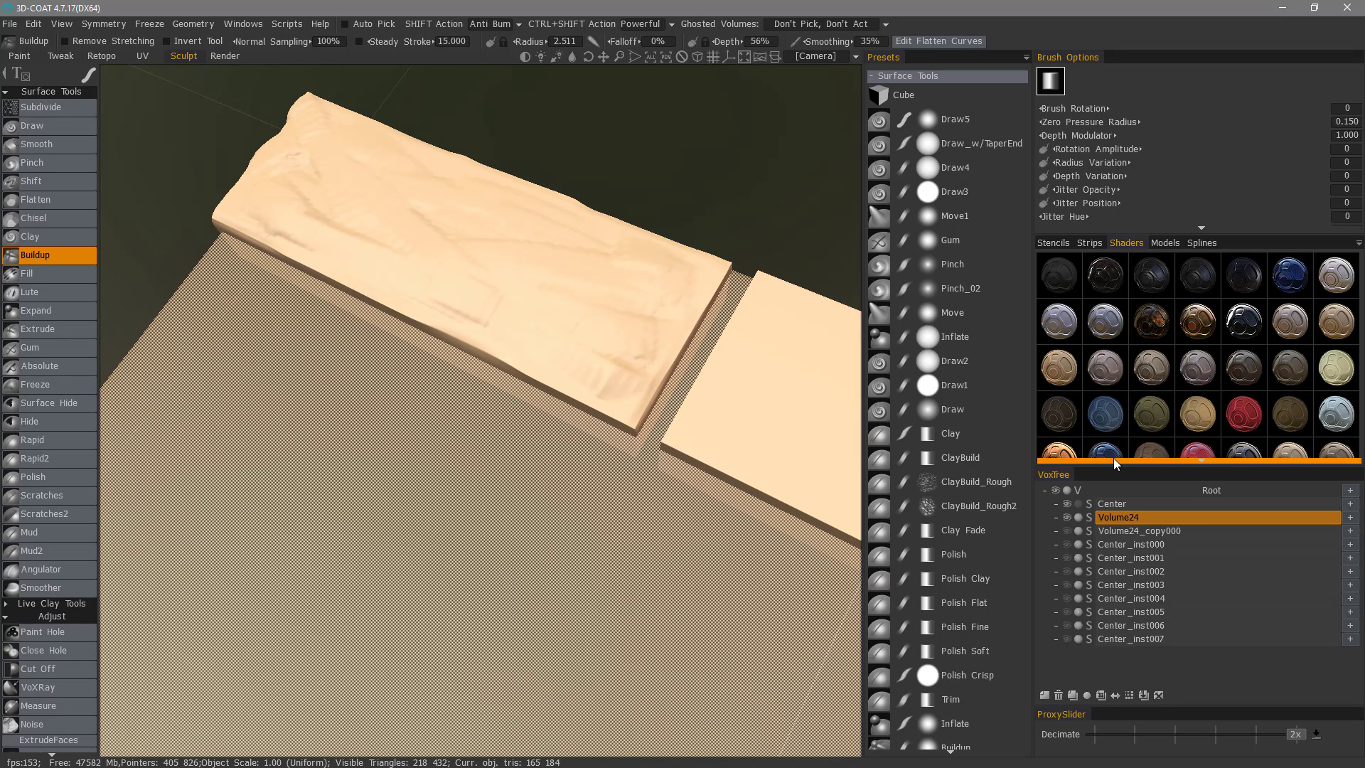
left_click(1151, 366)
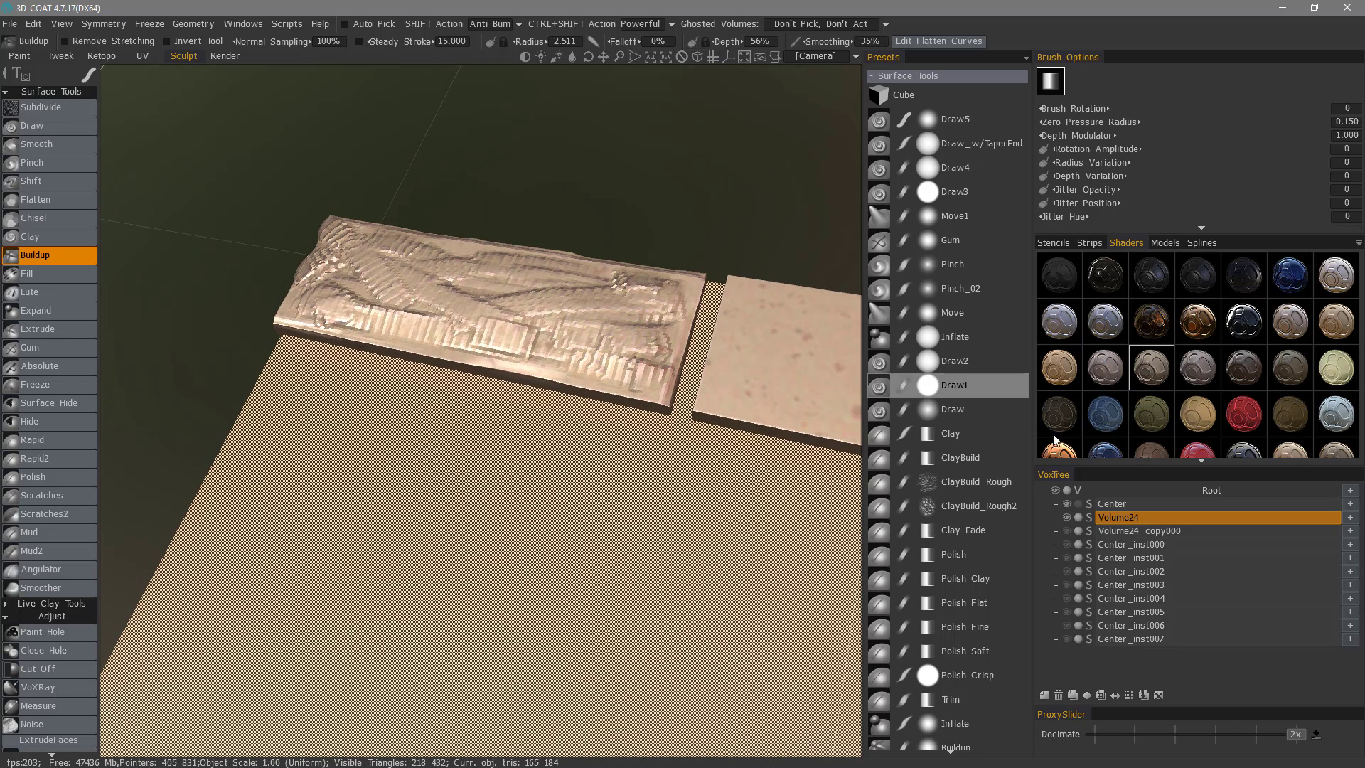
left_click(1135, 452)
scroll(417, 327, "up", 3)
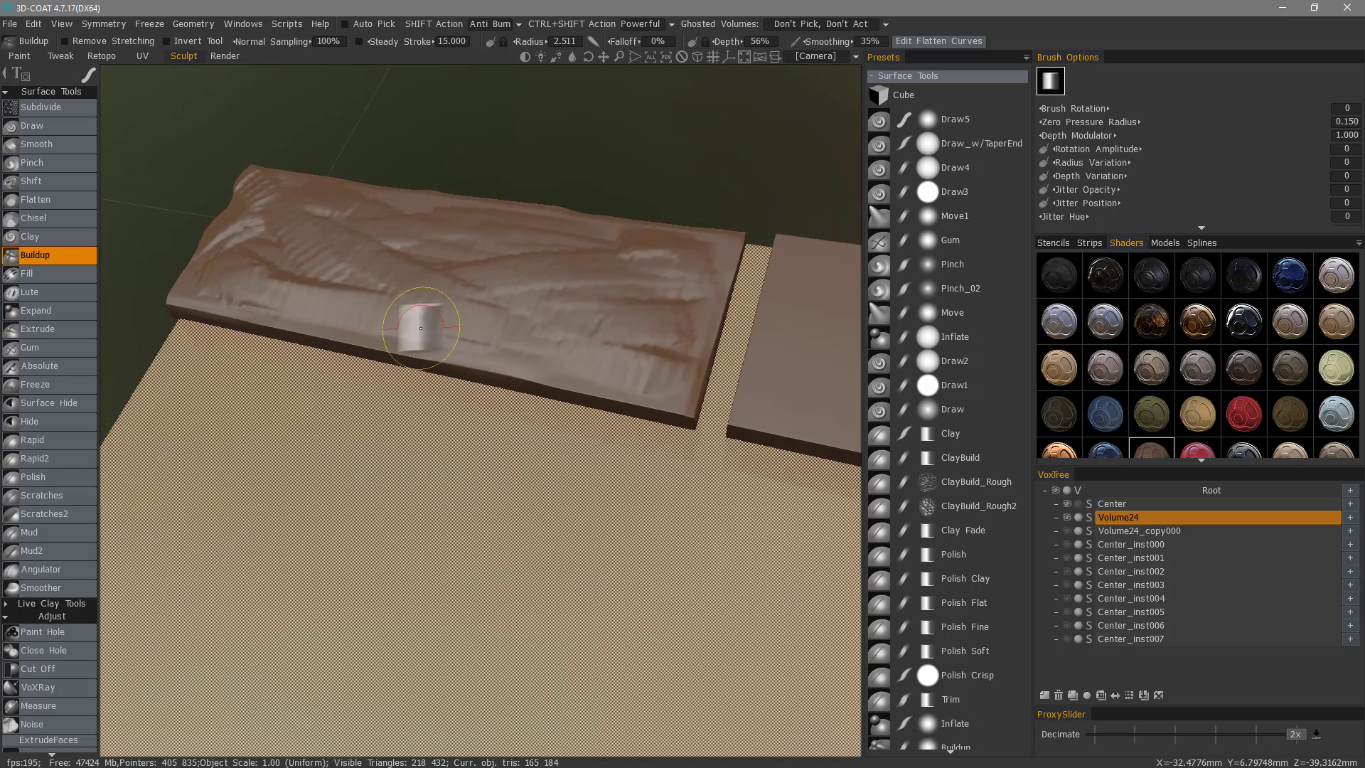
middle_click_drag(457, 356, 421, 285)
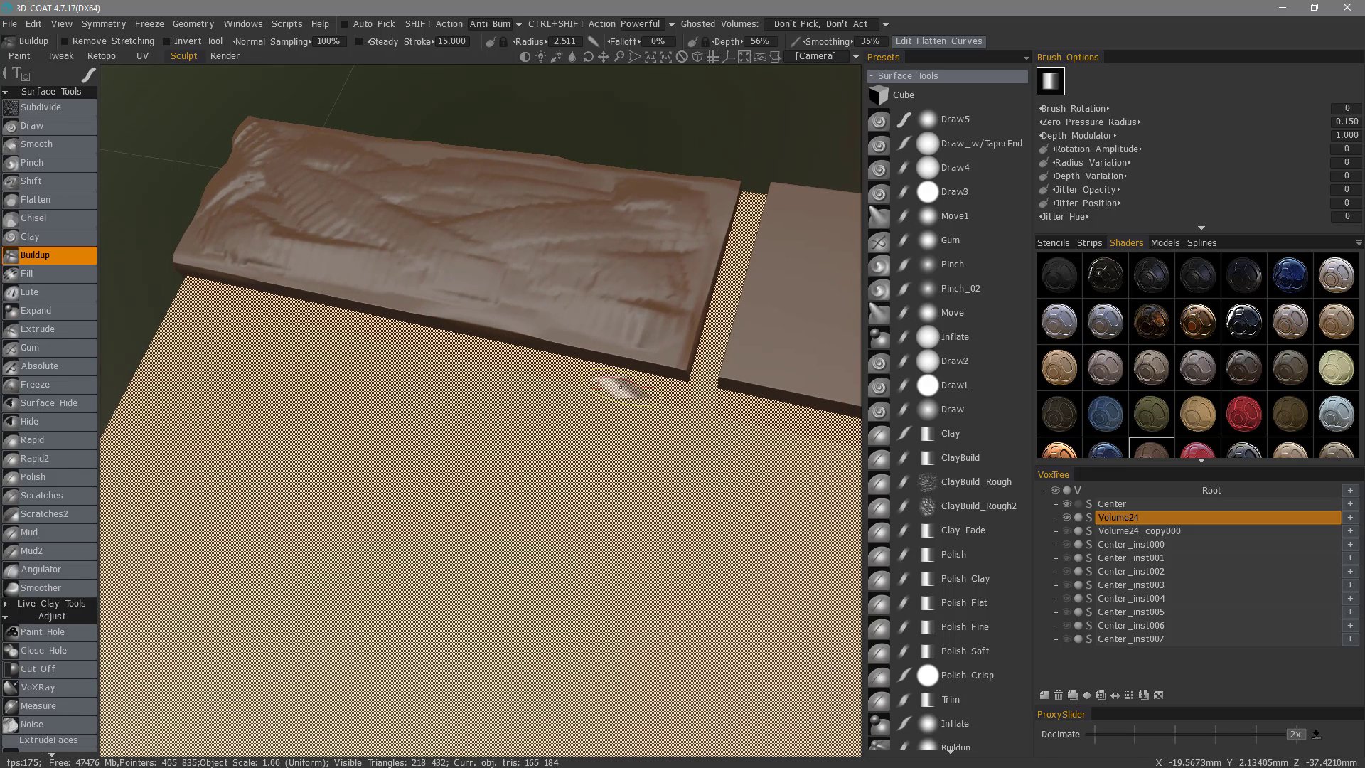
Flatten the buildup marks on the first brick's top face with the Polish Crisp brush, ending at radius about 0.92
left_click(966, 678)
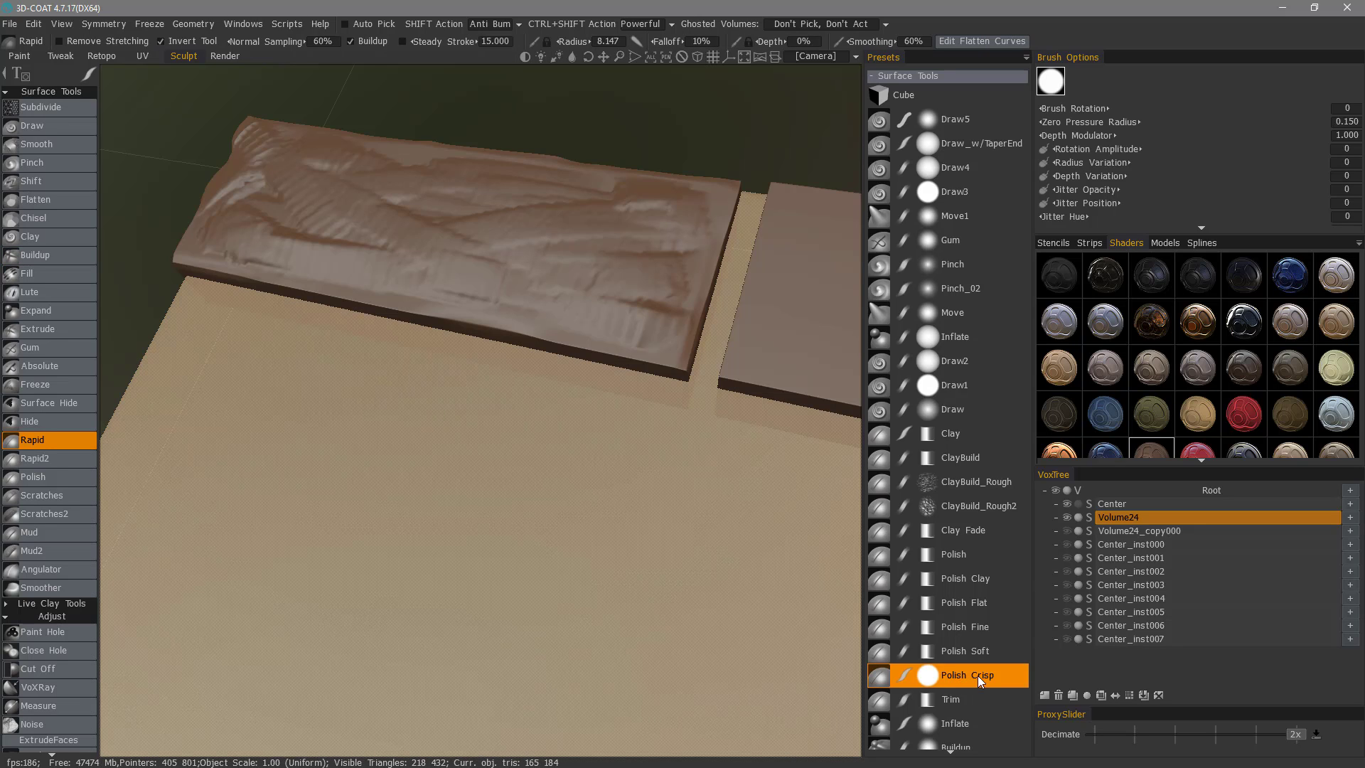
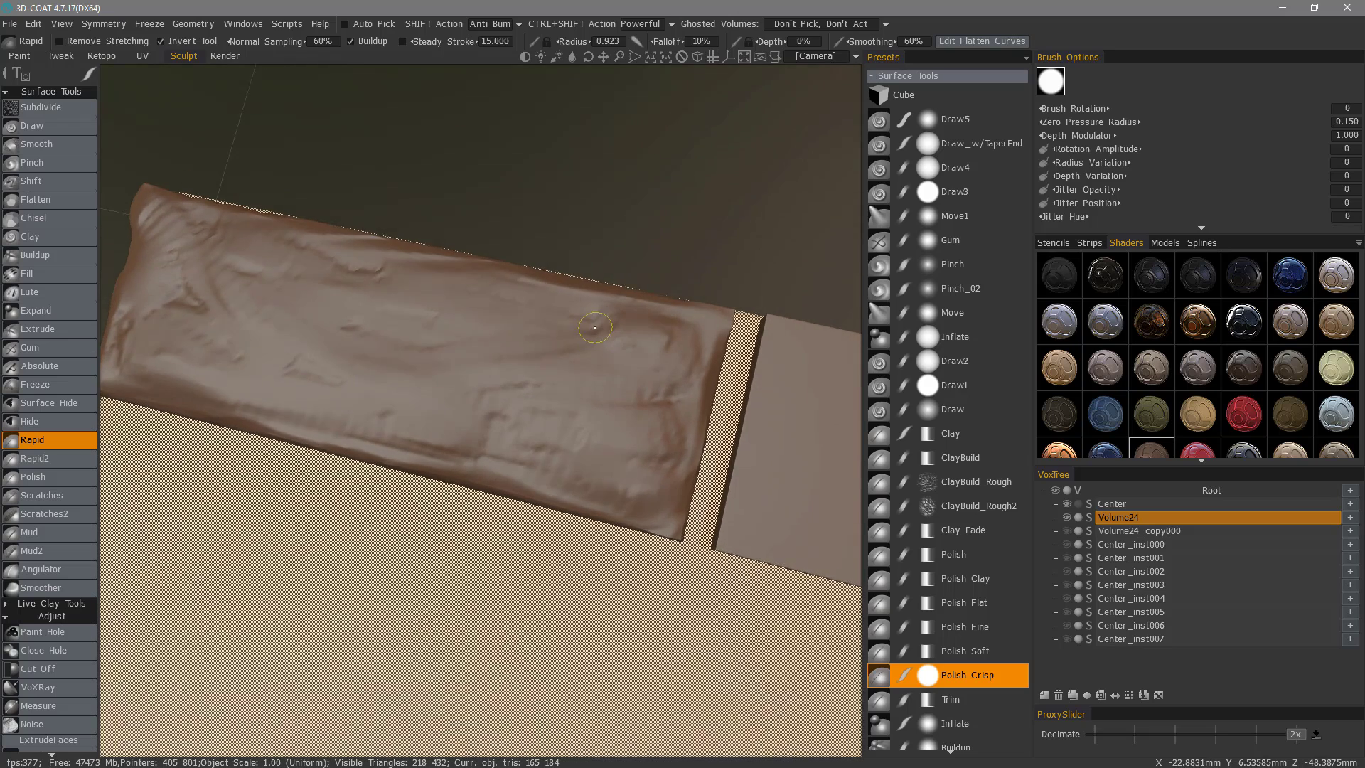
middle_click_drag(632, 347, 630, 307, "alt")
mouse_move(710, 286)
left_mouse_down("alt")
mouse_move(642, 348)
mouse_move(654, 470)
mouse_move(579, 444)
mouse_move(526, 367)
left_mouse_up("alt")
Trim the first brick's front edge using the Trim brush at radius about 0.82 with a depth modulator of 0.270
left_click(948, 698)
right_click(572, 327)
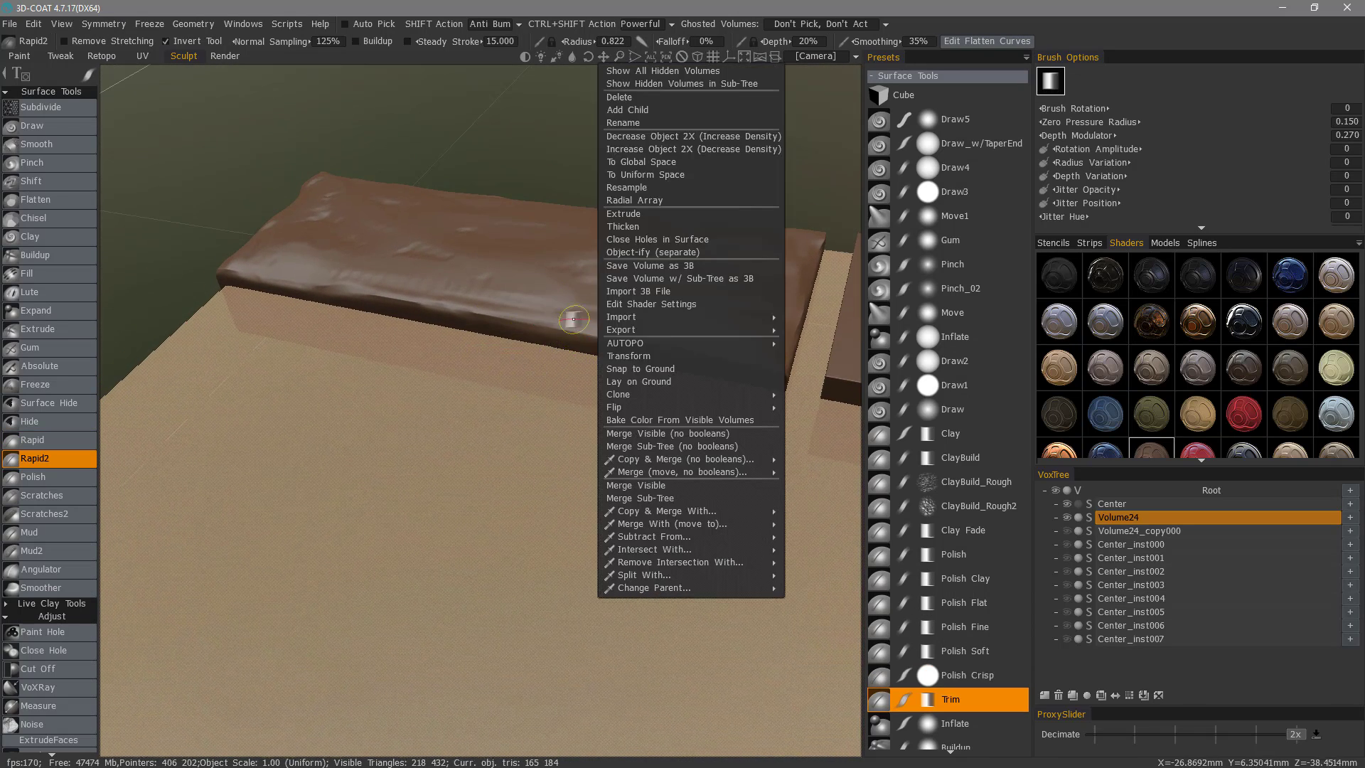
left_click_drag(569, 317, 543, 246, "alt")
mouse_move(542, 246)
middle_mouse_down()
mouse_move(609, 280)
mouse_move(579, 295)
mouse_move(596, 325)
mouse_move(451, 390)
middle_mouse_up()
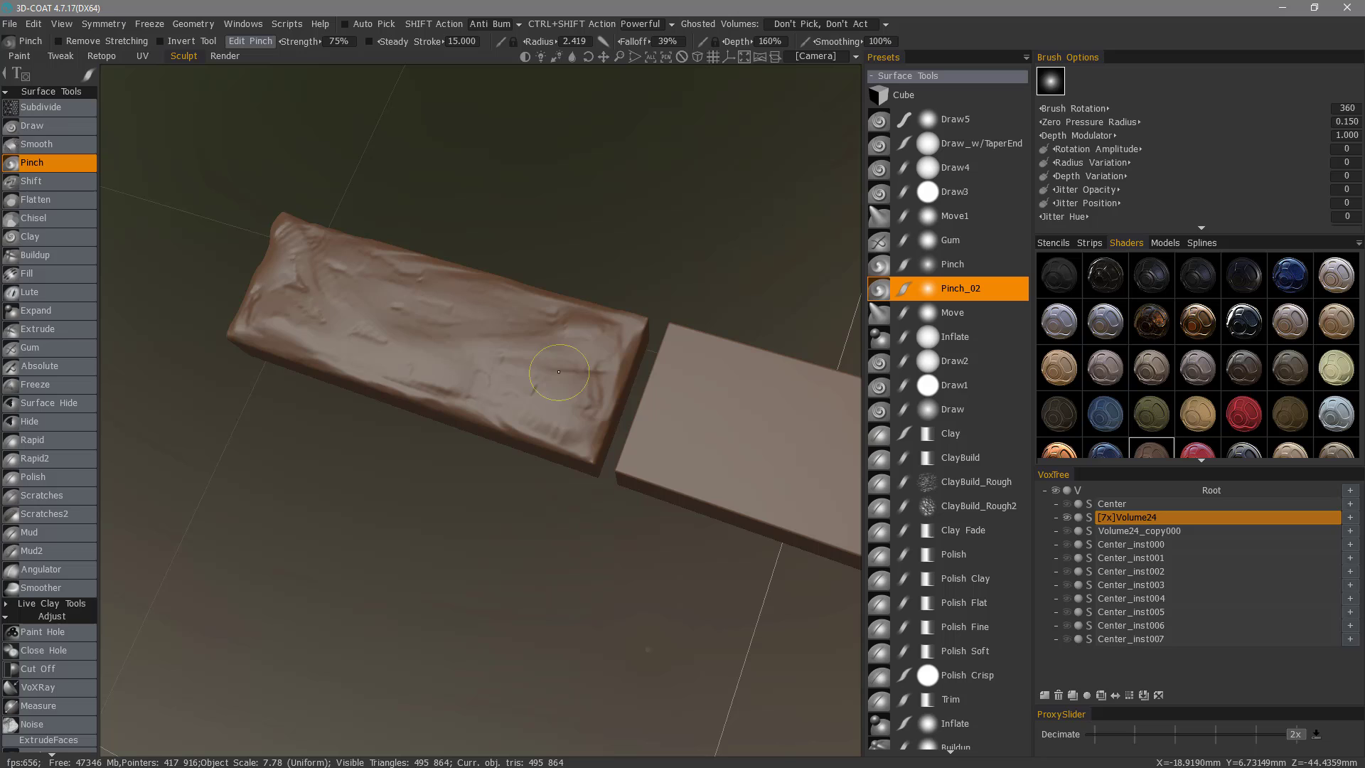
Pinch the creases across the first brick's top with Pinch_02 at radius about 3.56, switching to the broader soft round alpha
mouse_move(559, 371)
left_mouse_down()
mouse_move(463, 329)
mouse_move(479, 326)
mouse_move(543, 419)
left_mouse_up()
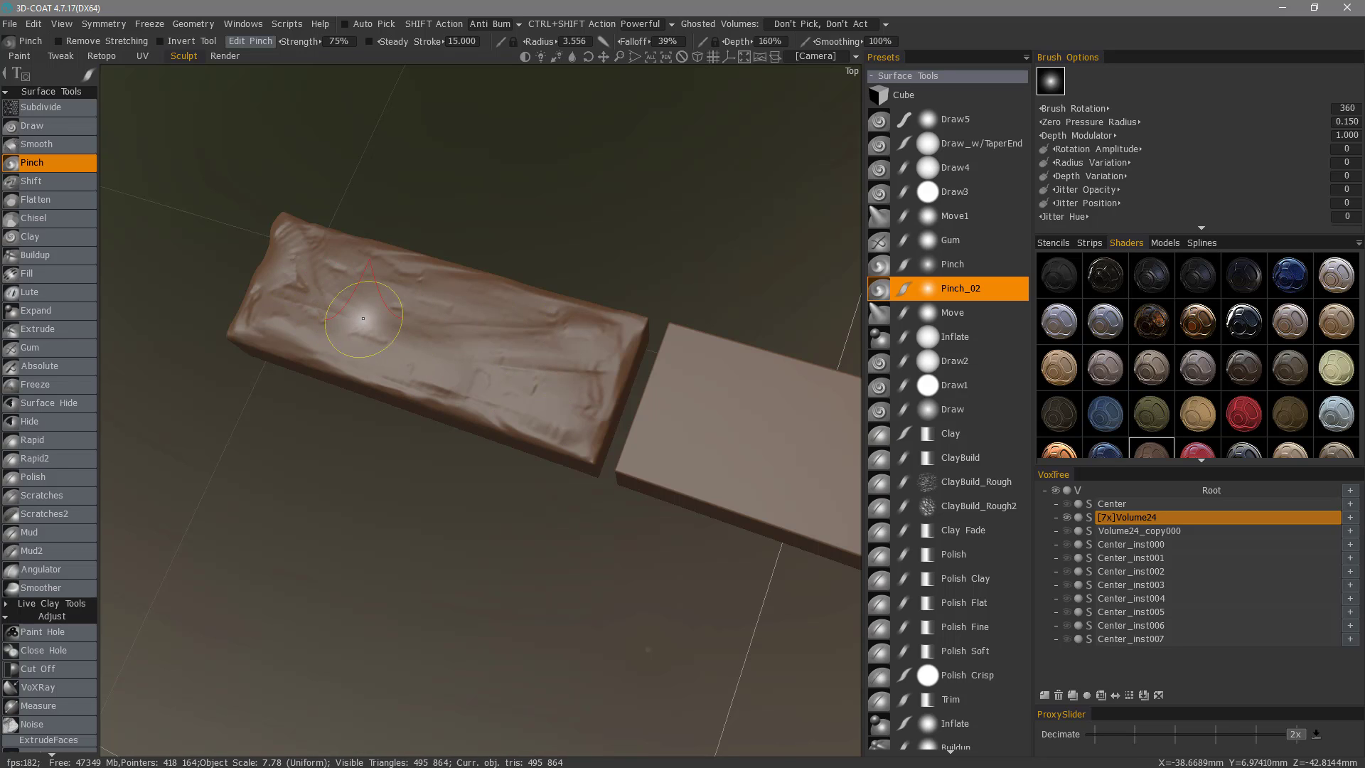
key("t")
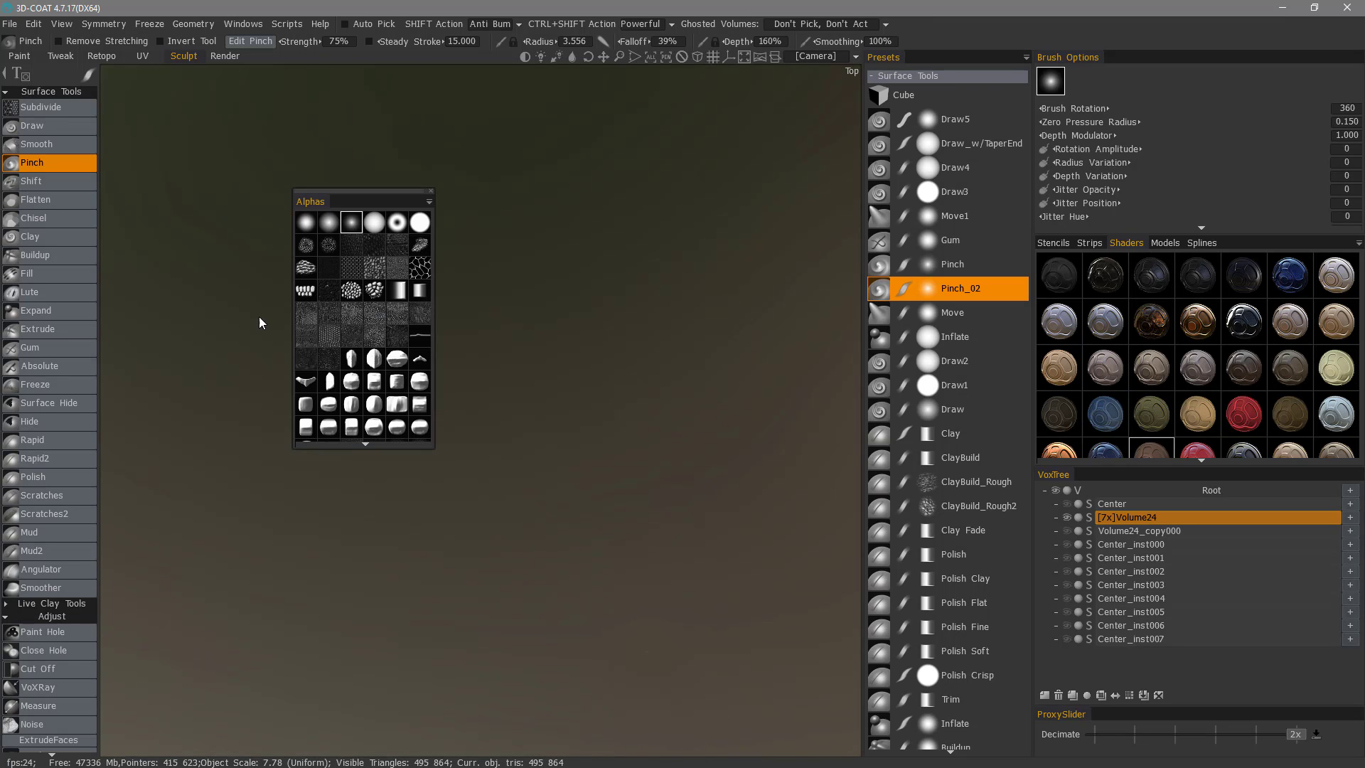
left_click(376, 225)
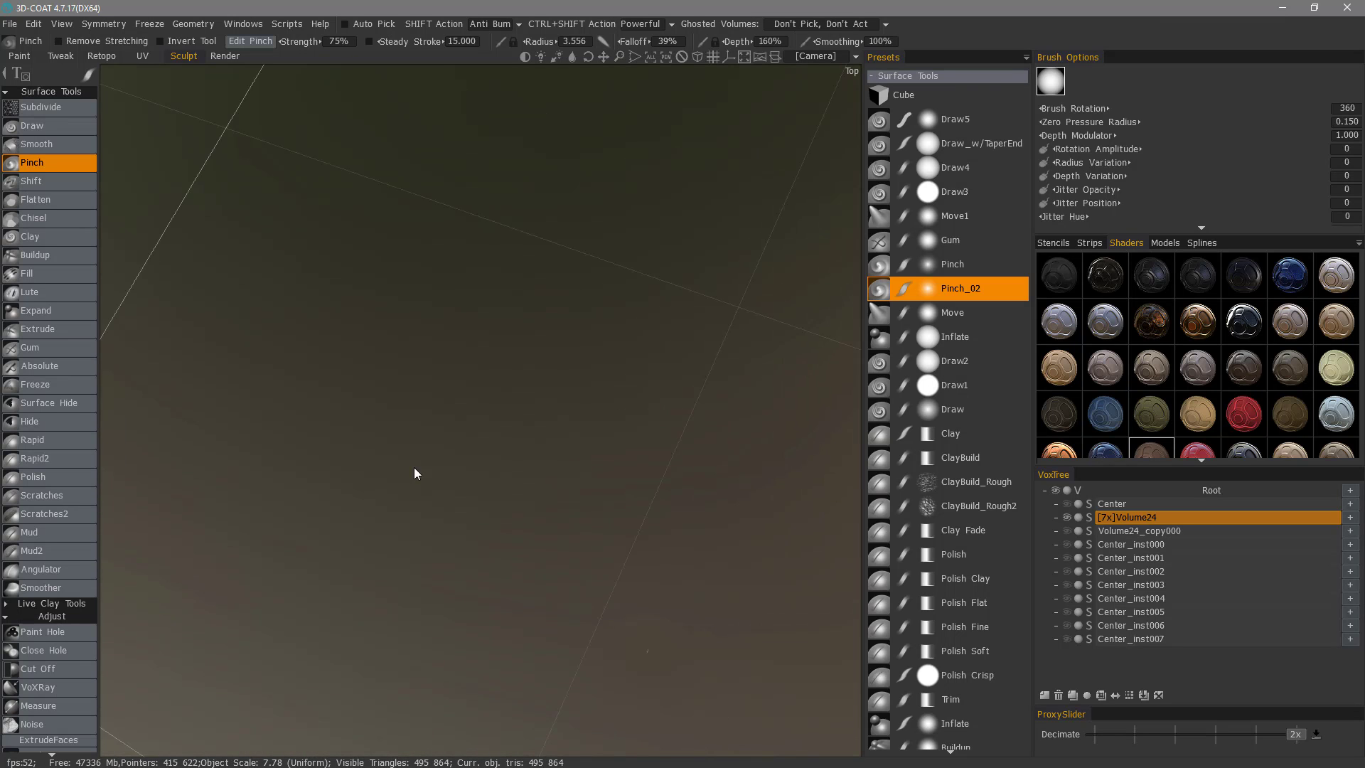
right_click_drag(670, 71, 426, 314, "alt")
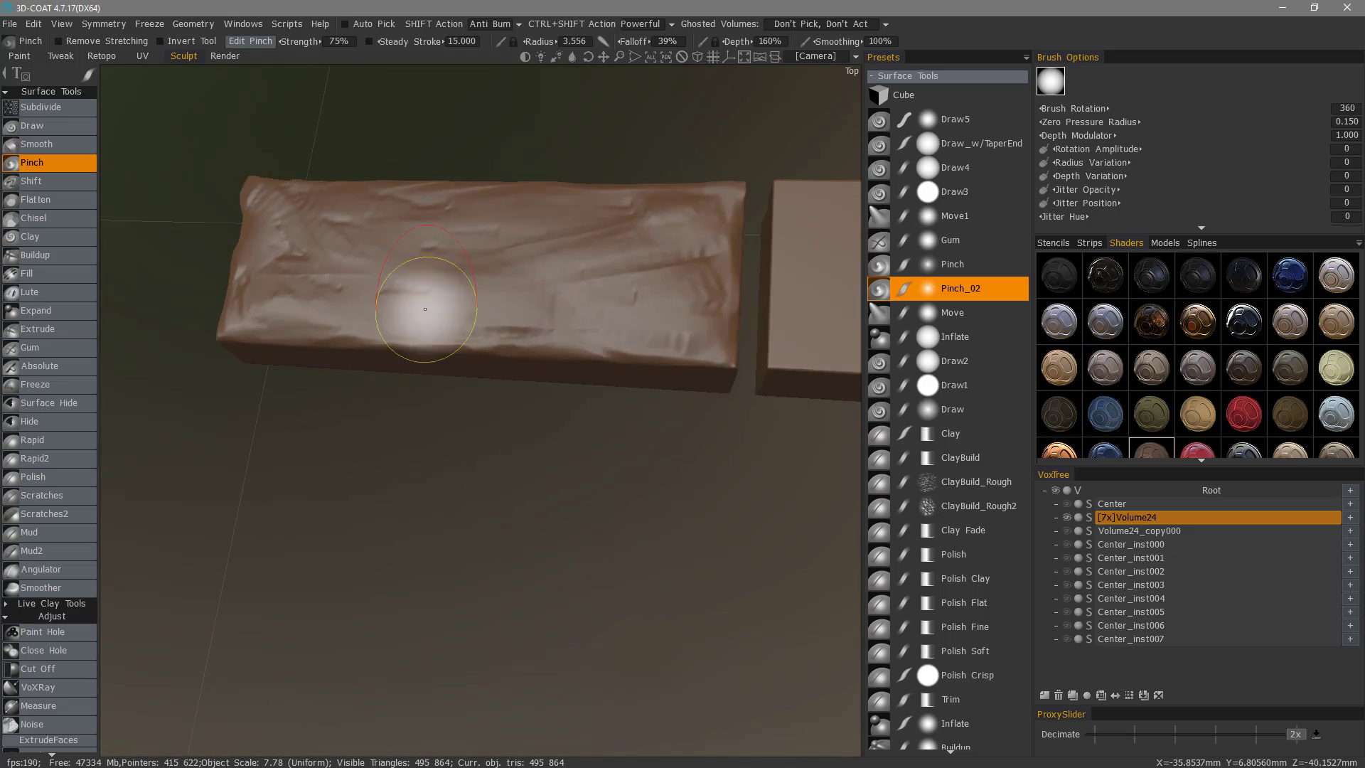
left_click_drag(426, 313, 423, 305, "alt")
mouse_move(549, 356)
left_mouse_down()
mouse_move(488, 357)
mouse_move(578, 350)
mouse_move(307, 270)
mouse_move(325, 268)
left_mouse_up()
mouse_move(197, 362)
left_mouse_down()
mouse_move(243, 265)
mouse_move(451, 311)
mouse_move(427, 301)
mouse_move(357, 320)
left_mouse_up()
Trim the first brick's top face and surrounding edges from several sides with a Trim brush radius of about 1.36
left_click(949, 699)
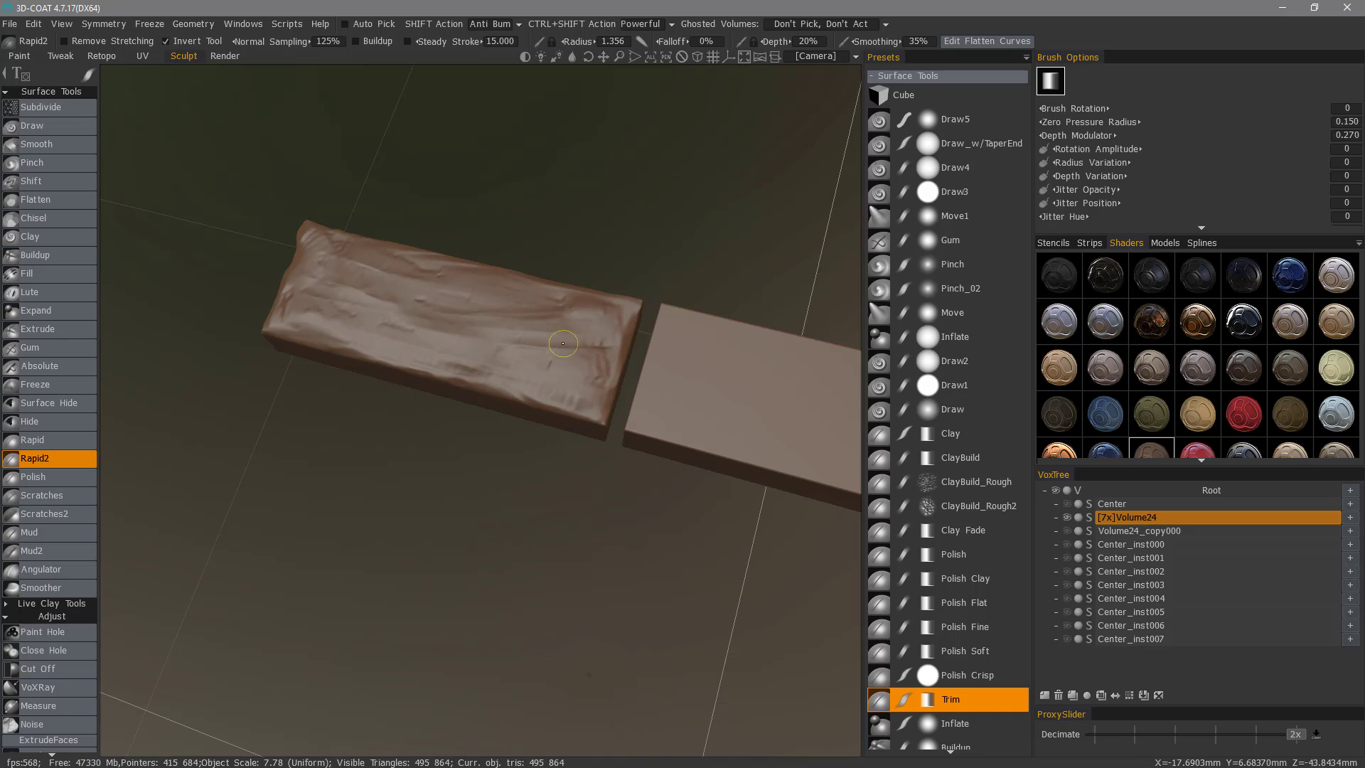
left_click_drag(420, 322, 521, 275)
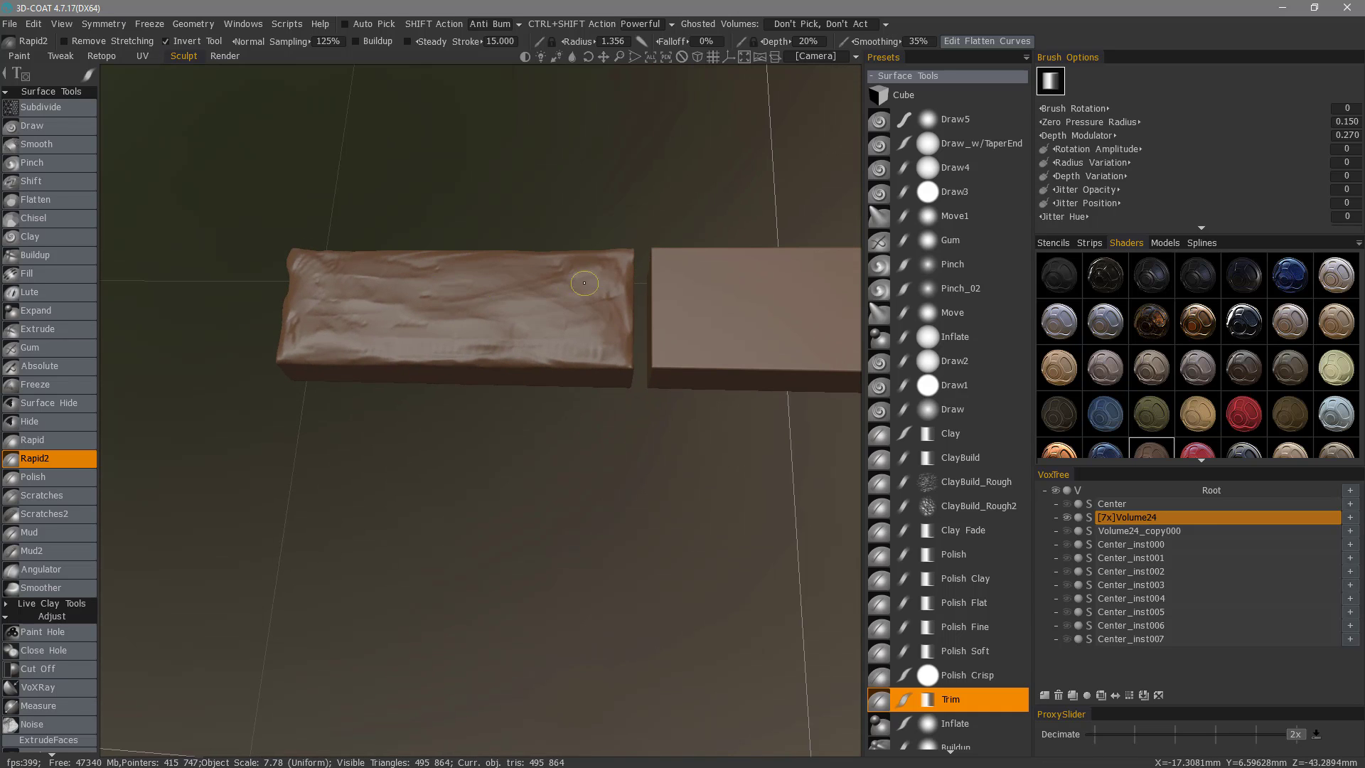
left_click_drag(583, 284, 478, 386)
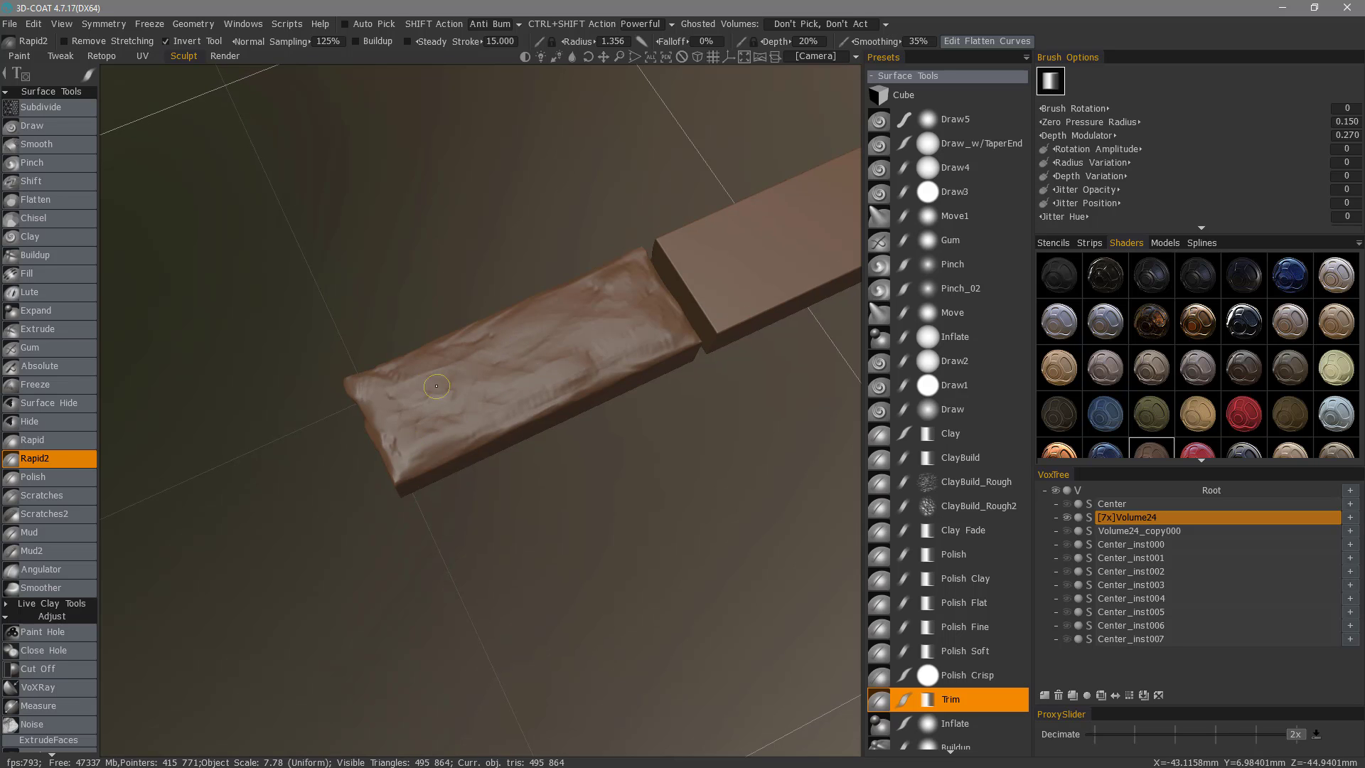
left_click_drag(392, 461, 550, 412)
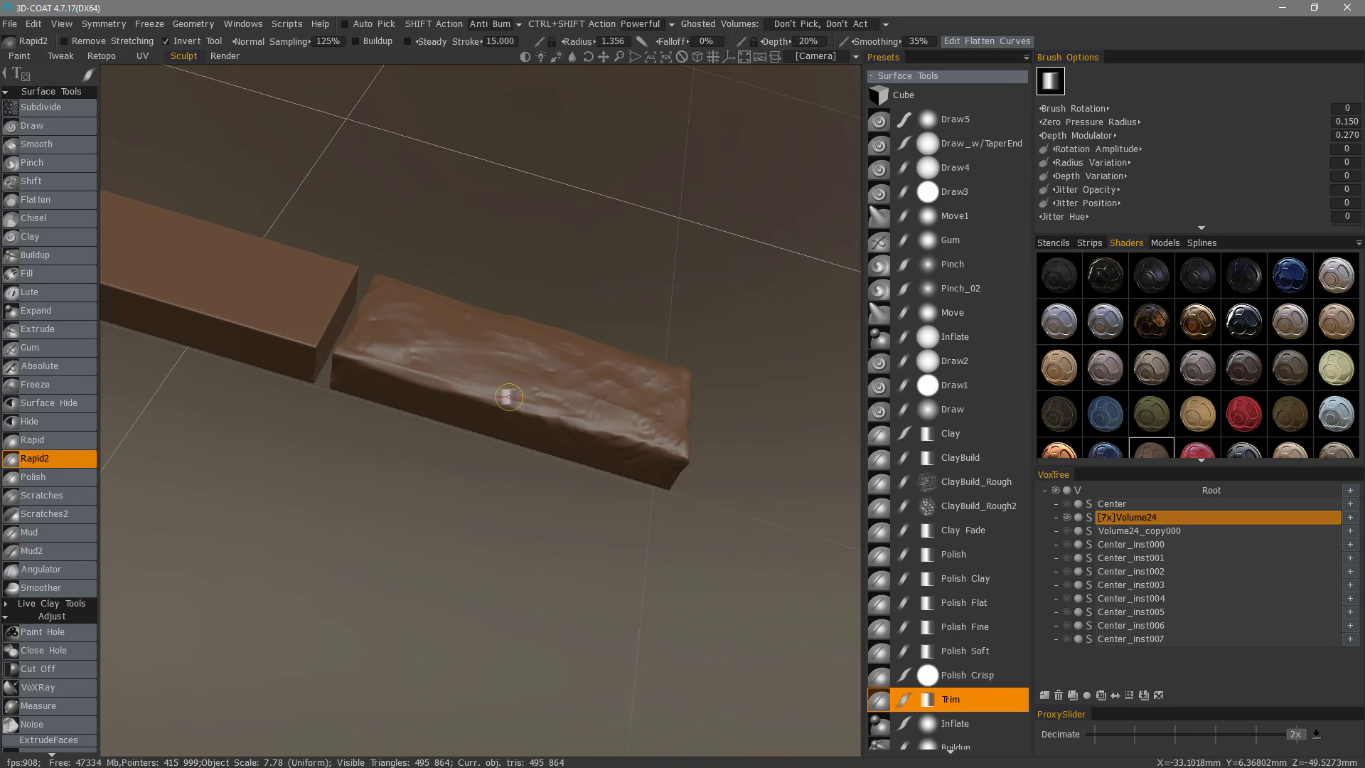
left_click_drag(423, 406, 356, 429)
right_click_drag(355, 428, 207, 351)
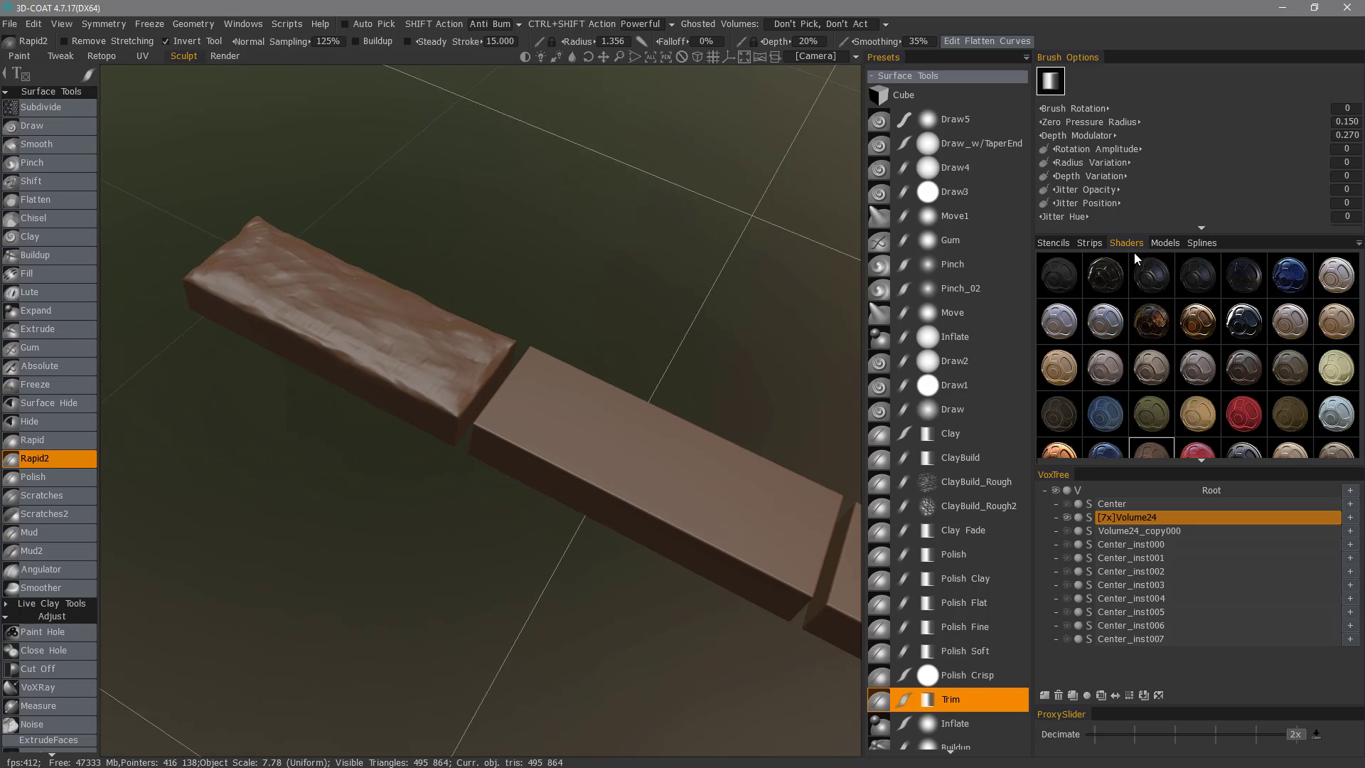
Show the stencil library with Huge thumbnails
left_click(1053, 242)
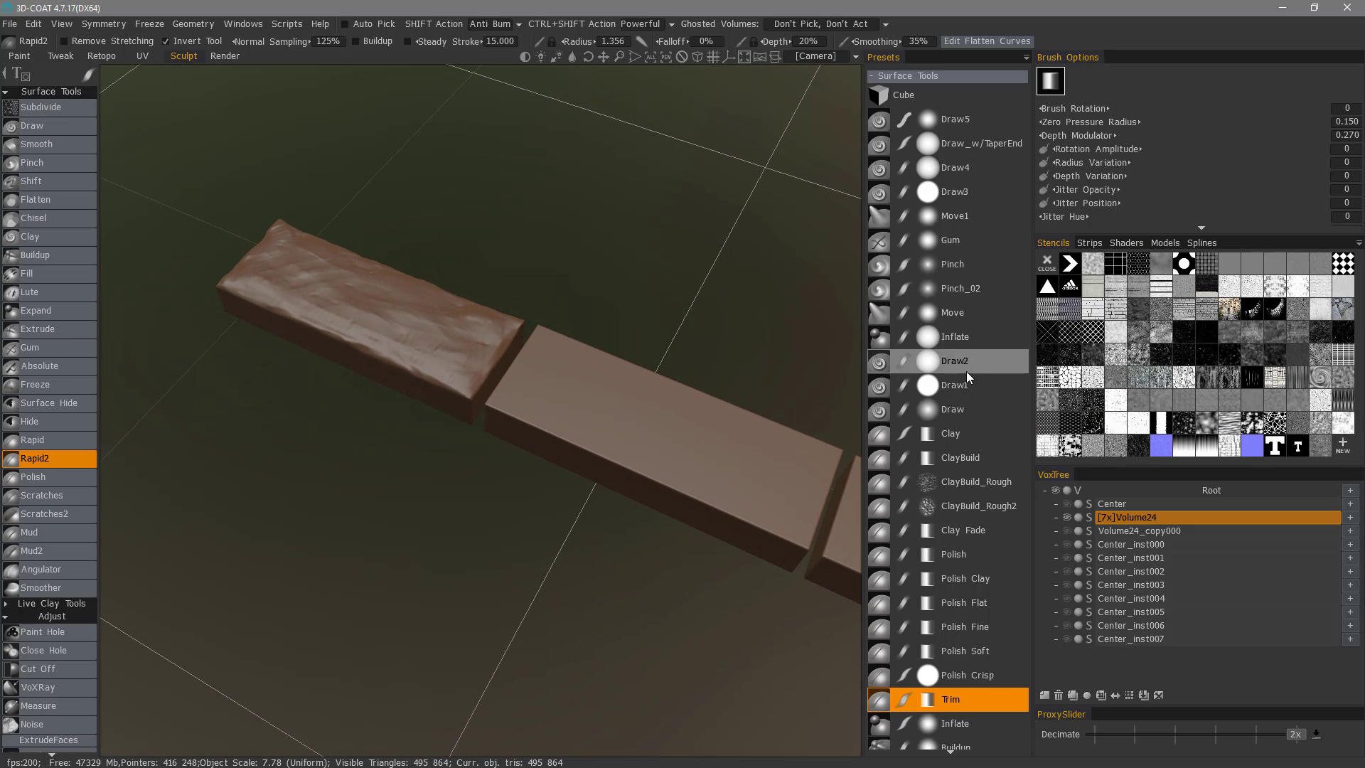
left_click(1358, 243)
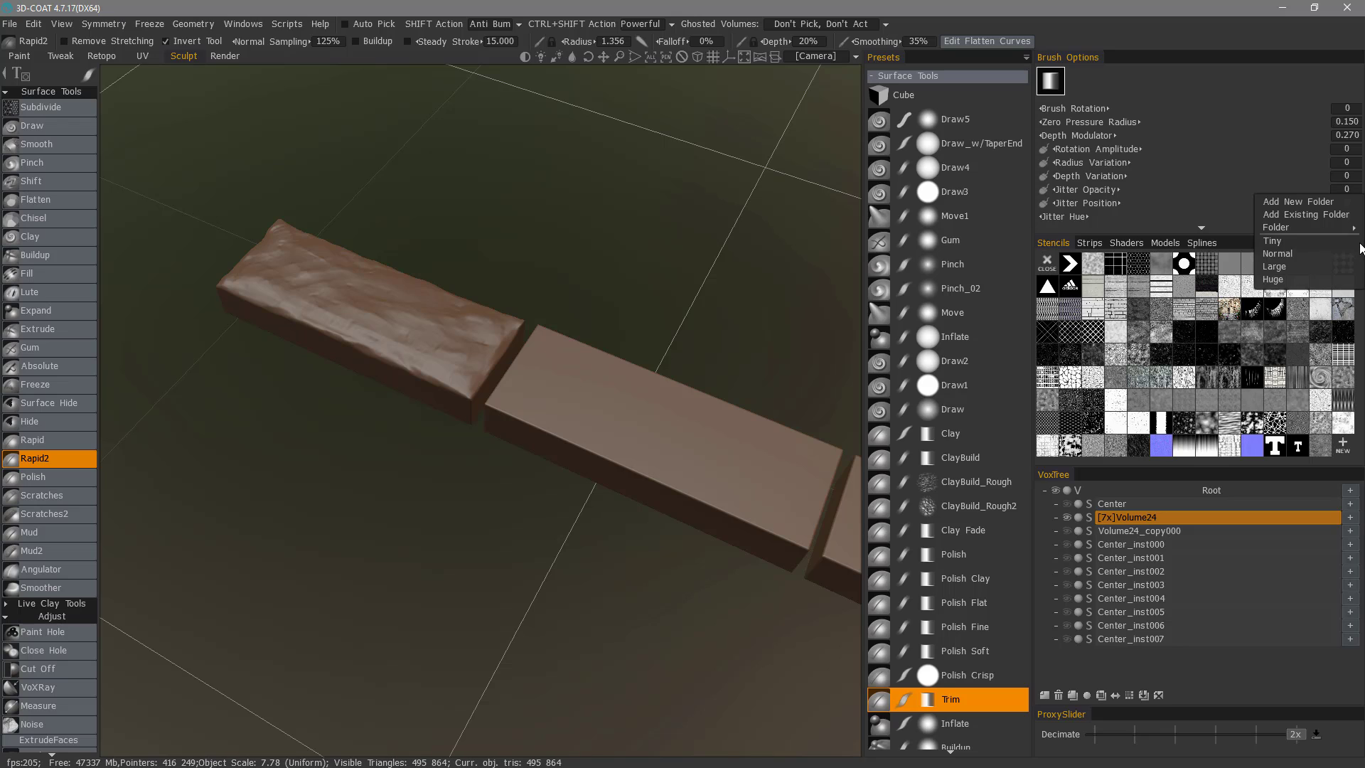
left_click(1272, 279)
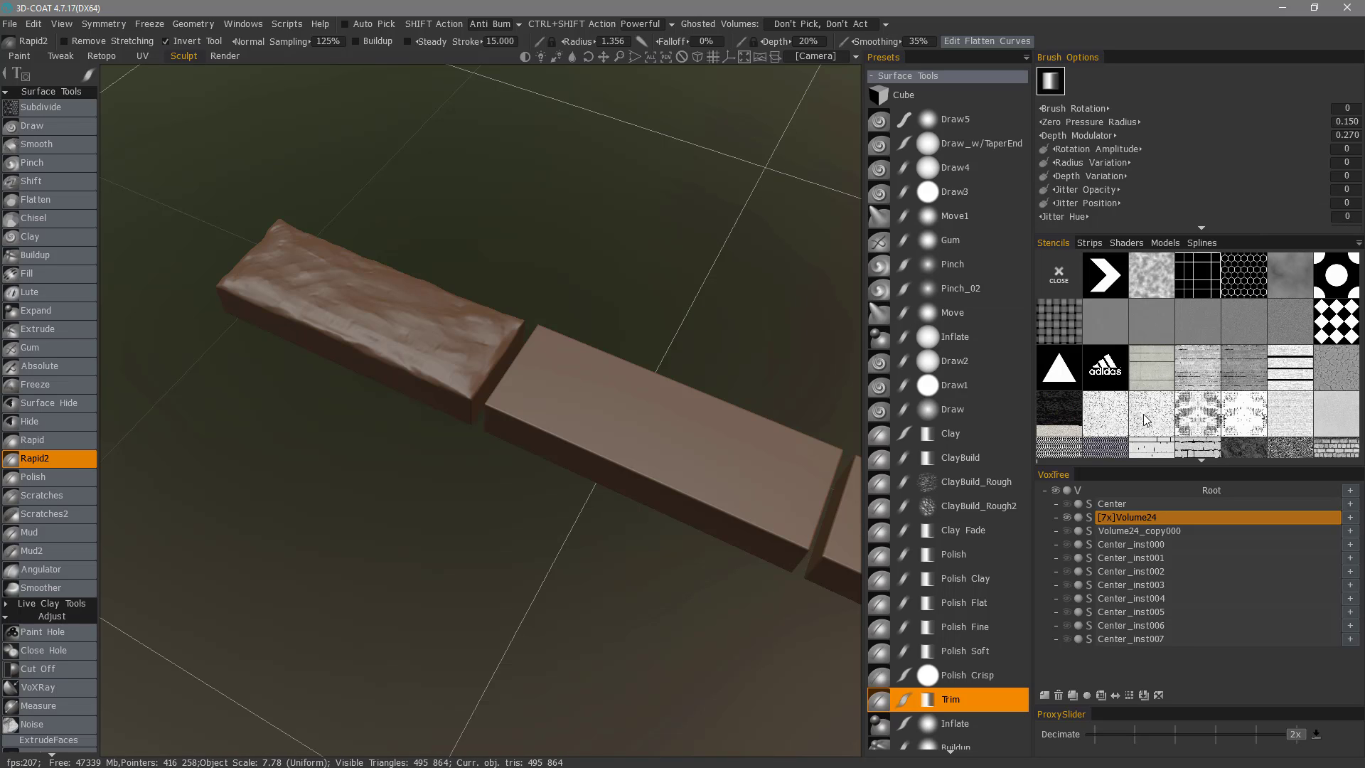
Preview the horizontal plank-line stencils, and load the cracked, speckled stencil over the first brick seen from above
scroll(1125, 425, "down", 1)
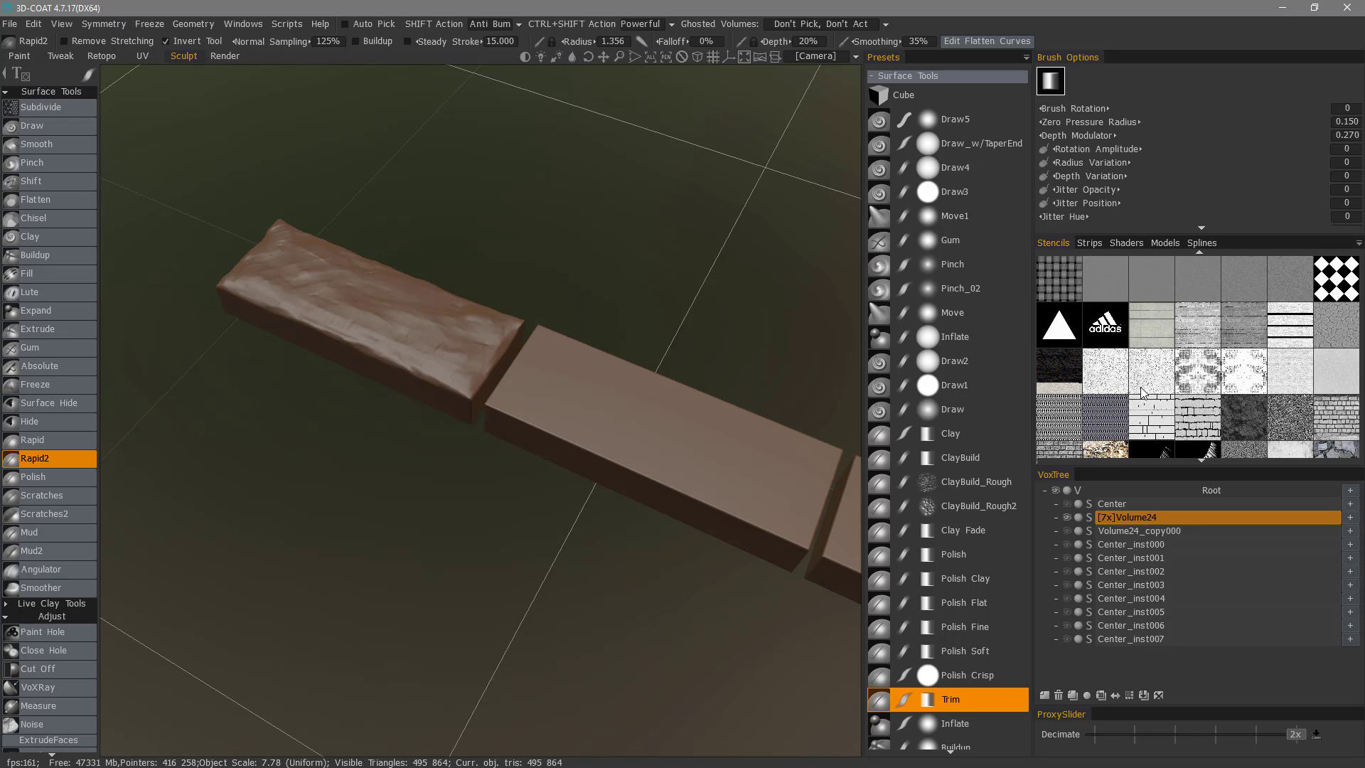
left_click(1199, 333)
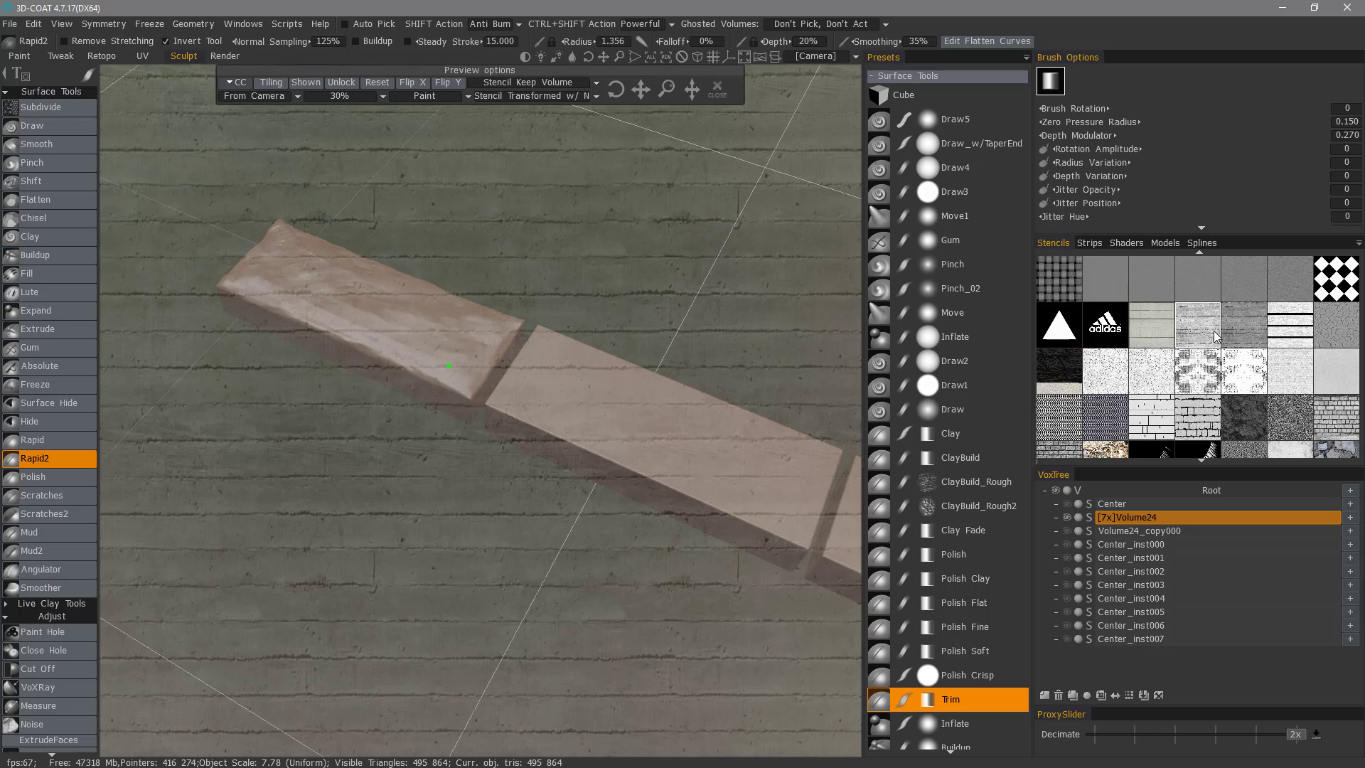
left_click(1237, 331)
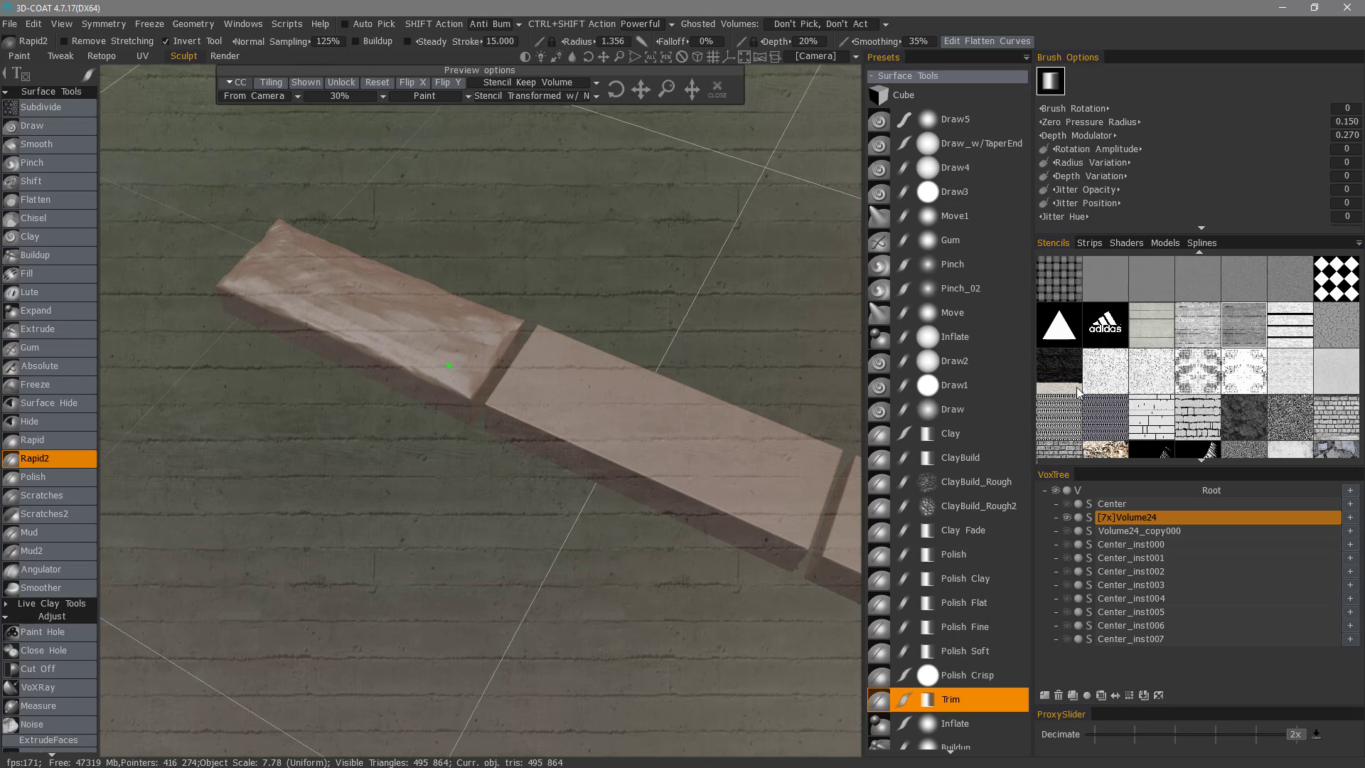
left_click(1102, 377)
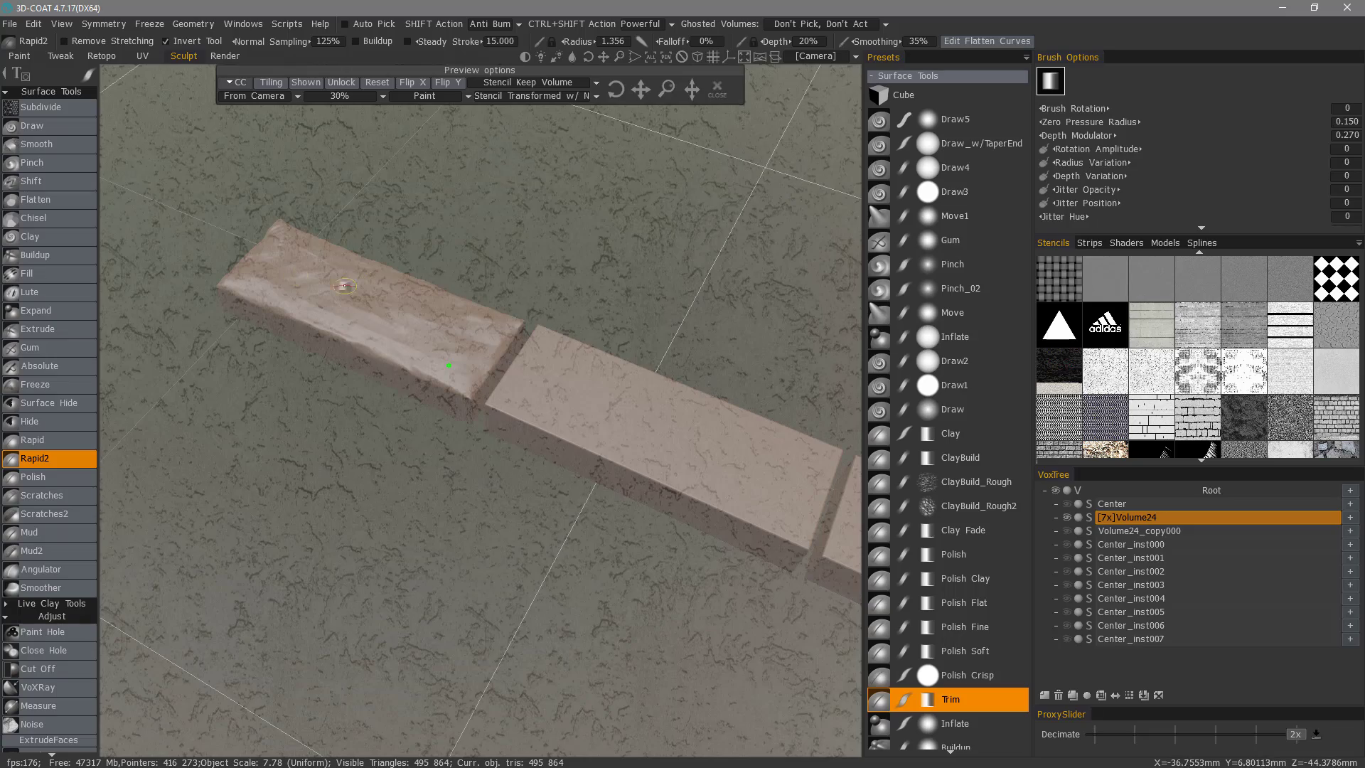
right_click_drag(344, 285, 427, 348, "alt")
left_click_drag(427, 349, 530, 203, "alt")
right_click_drag(530, 203, 560, 233, "alt")
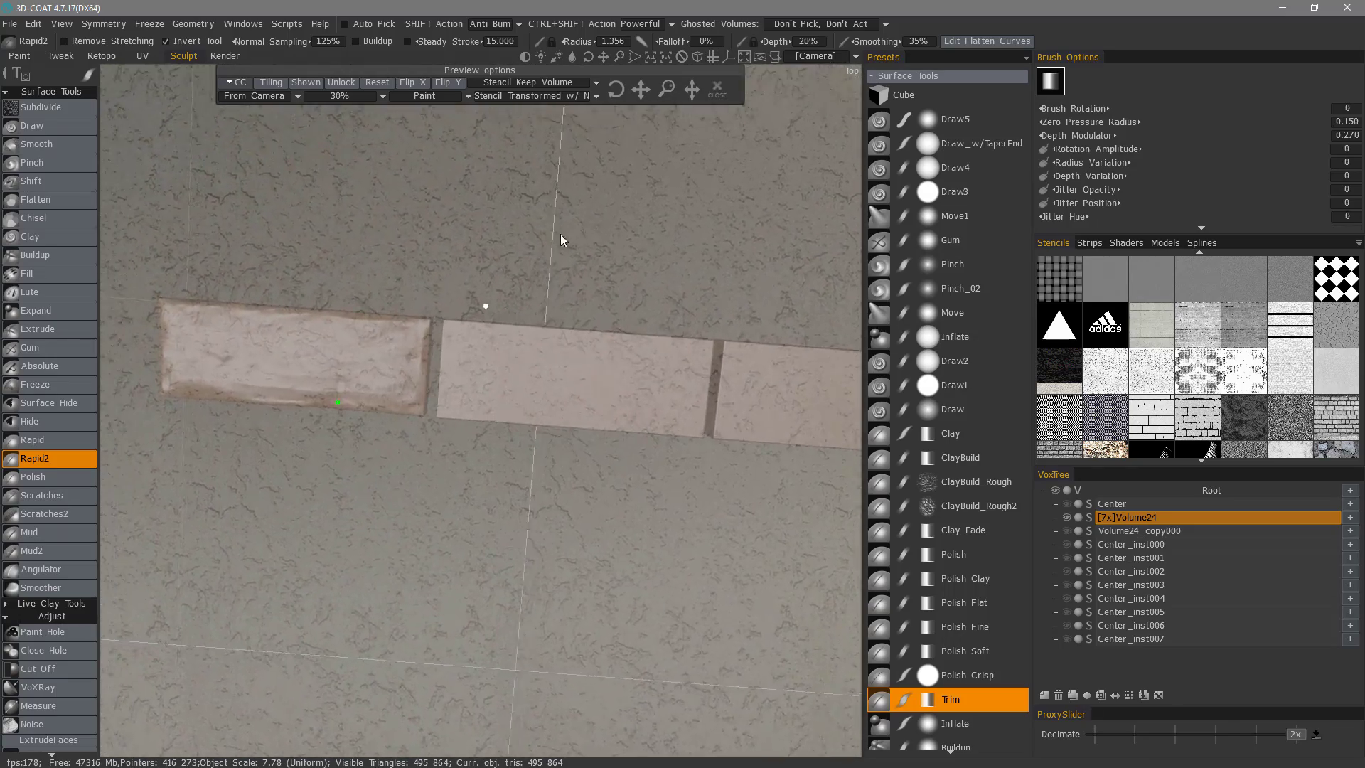
Reset the cracked stencil's placement and scale its pattern down to a finer grain over the first brick
middle_click_drag(560, 240, 523, 191)
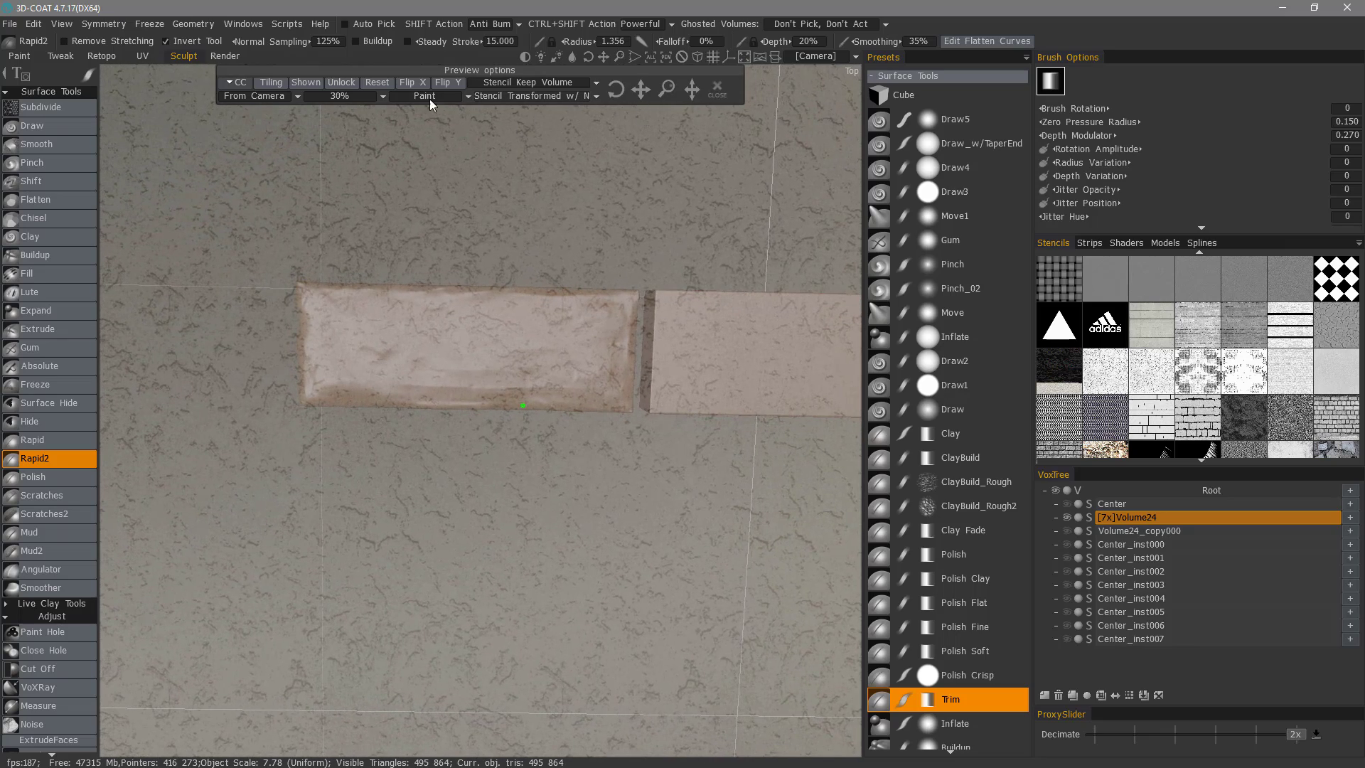
left_click(377, 82)
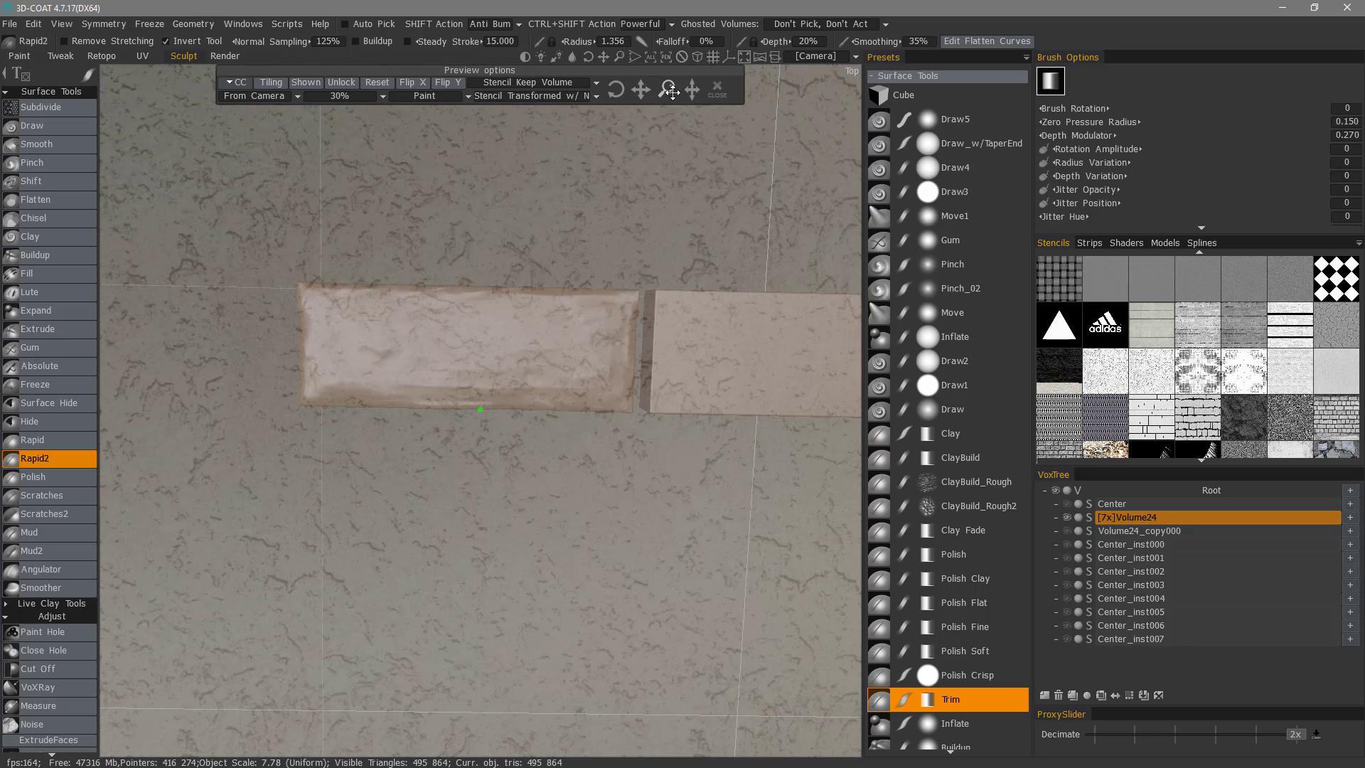
left_click_drag(672, 90, 735, 104)
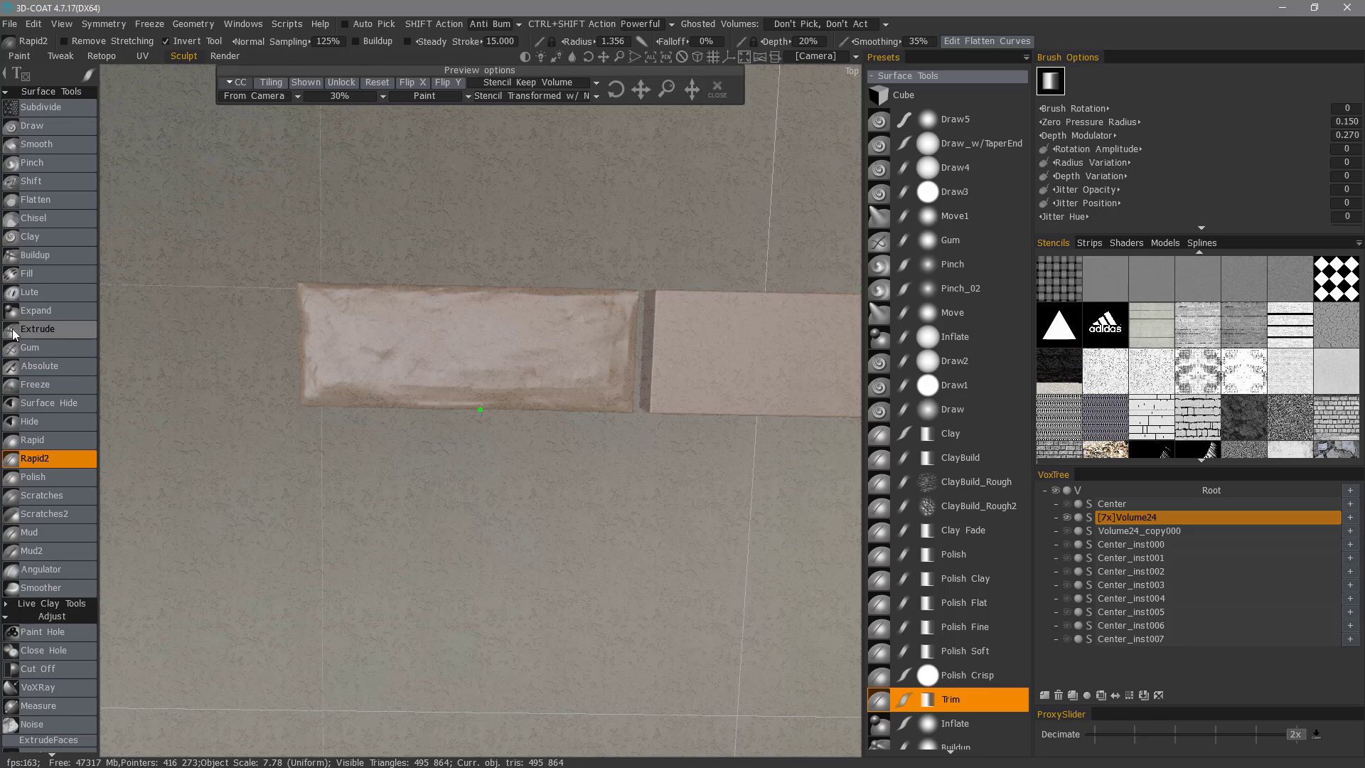
Brush the cracked stencil across the first brick's top using Gum at radius about 2.33 and 10% depth, with the stencil preview on Auto
left_click(42, 347)
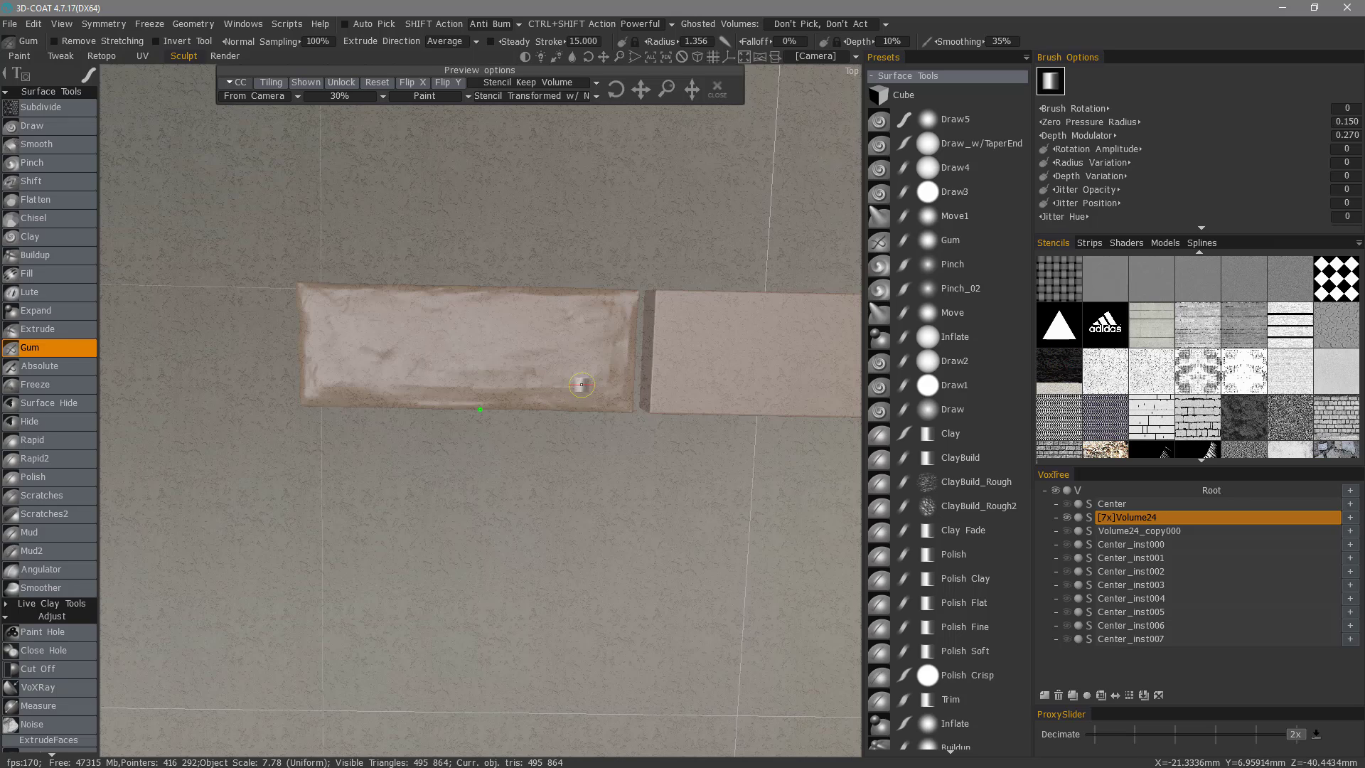
right_click_drag(581, 384, 586, 377)
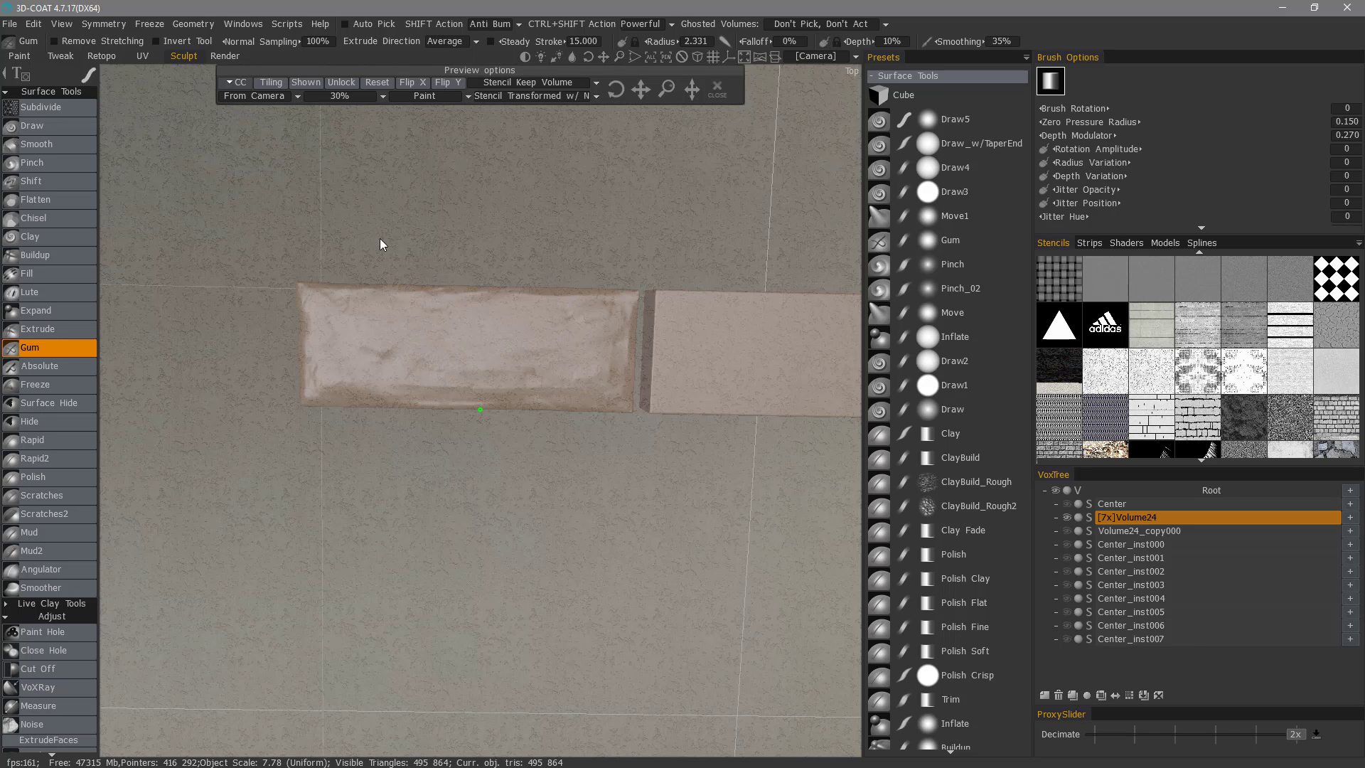
left_click(303, 83)
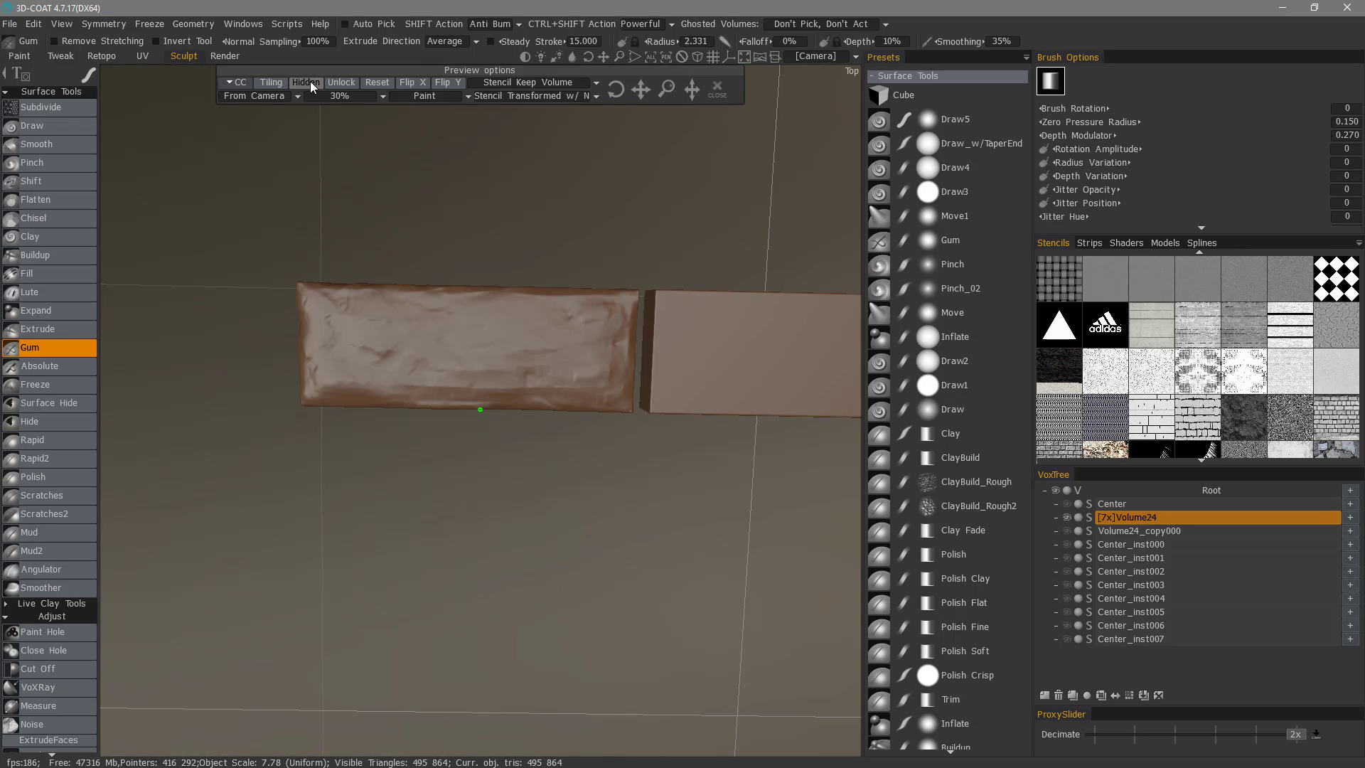
left_click(307, 82)
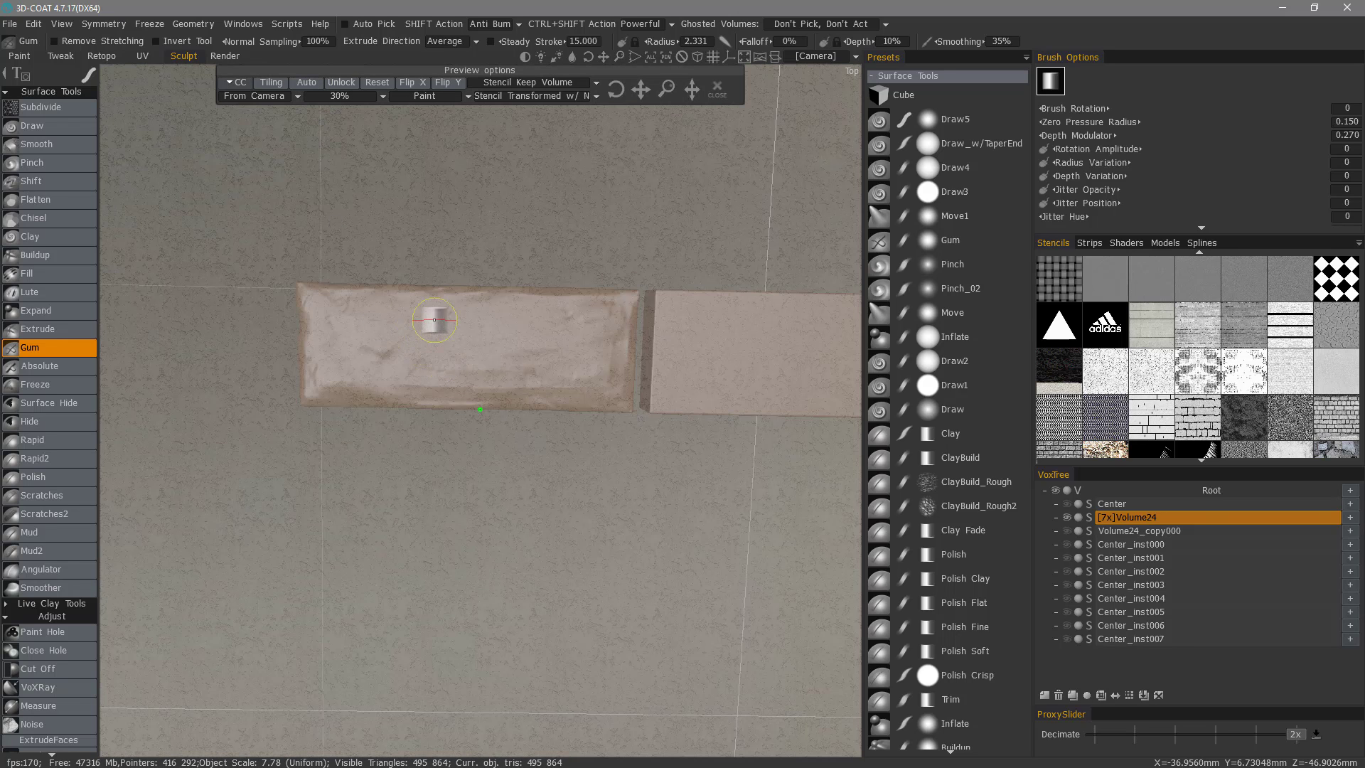
mouse_move(488, 373)
left_mouse_down()
mouse_move(521, 366)
mouse_move(548, 328)
left_mouse_up()
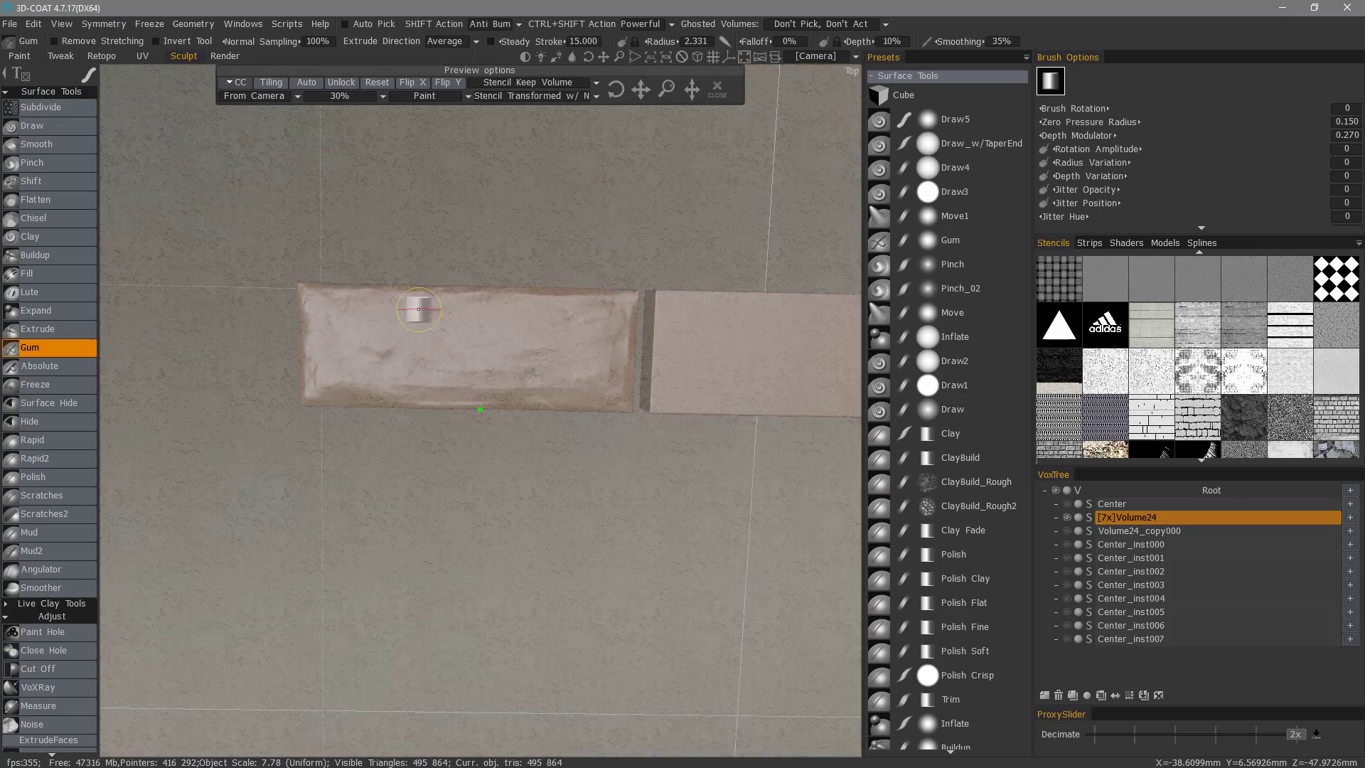
mouse_move(420, 311)
left_mouse_down()
mouse_move(625, 299)
mouse_move(629, 393)
mouse_move(499, 396)
mouse_move(601, 347)
left_mouse_up()
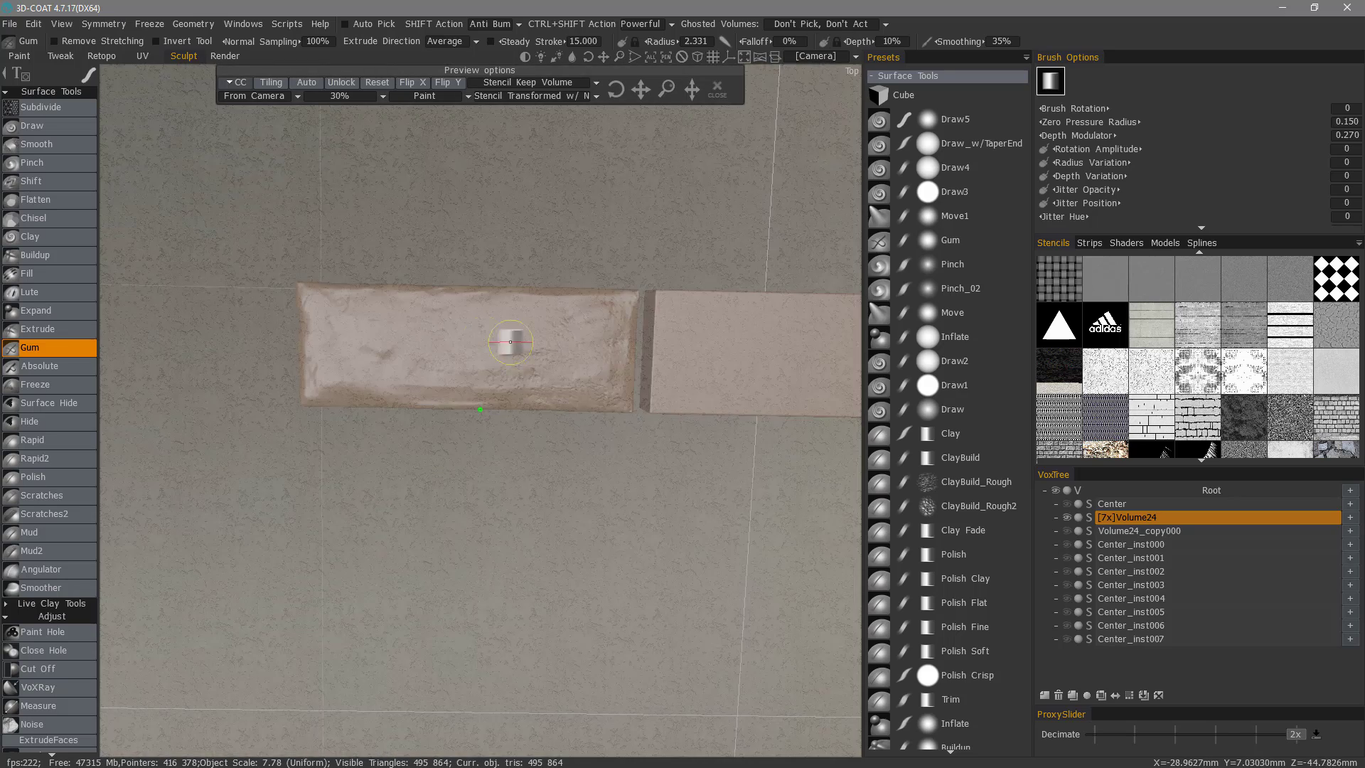
mouse_move(466, 312)
left_mouse_down()
mouse_move(585, 299)
mouse_move(302, 359)
left_mouse_up()
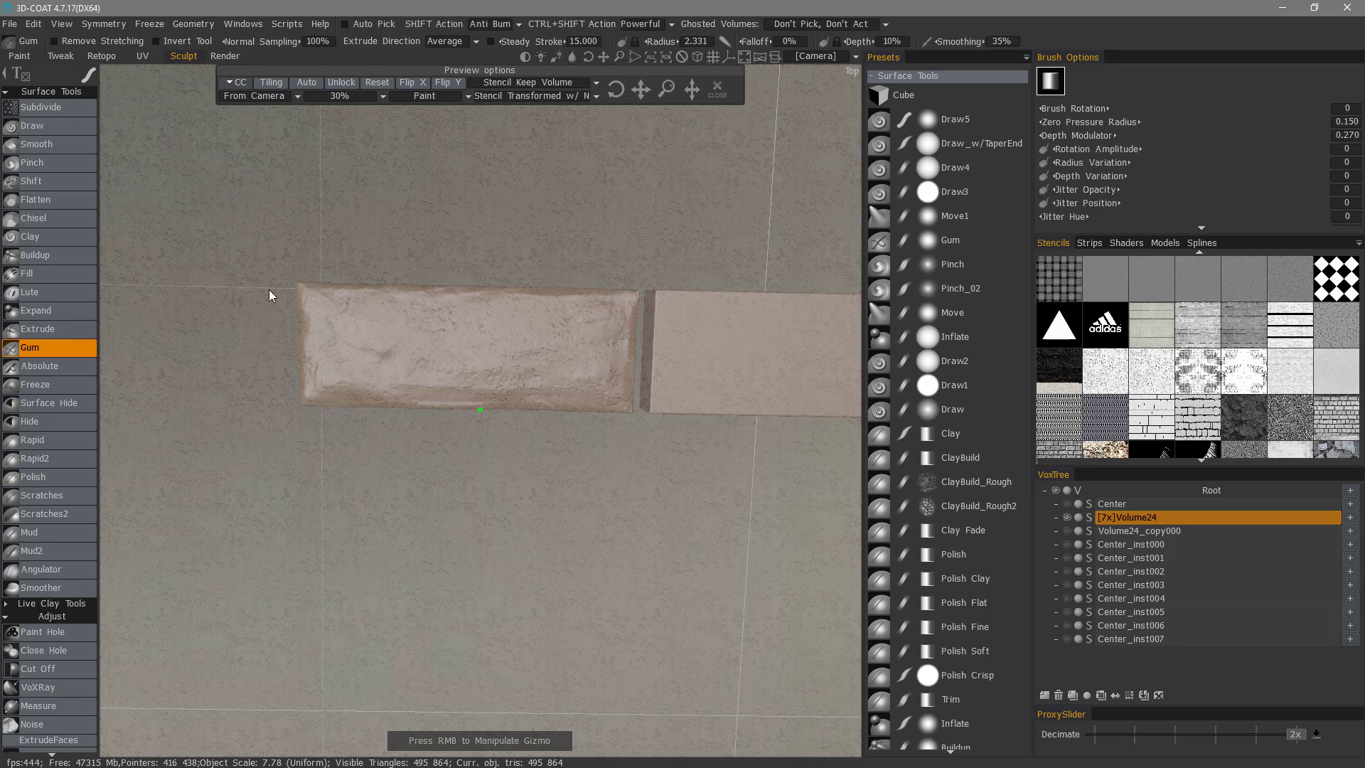
Apply the Gum stencil detail evenly over the whole first brick with a rectangular area stroke
mouse_move(98, 74)
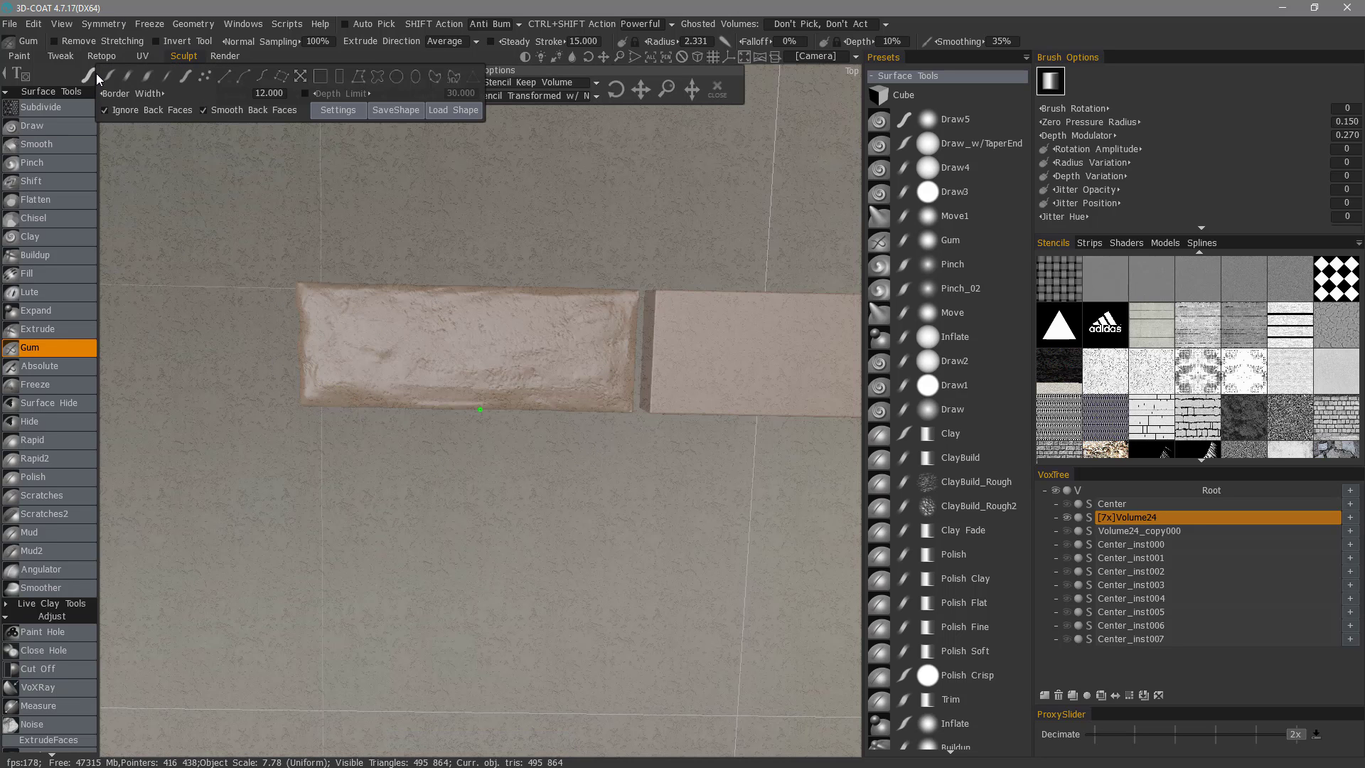
left_click(322, 79)
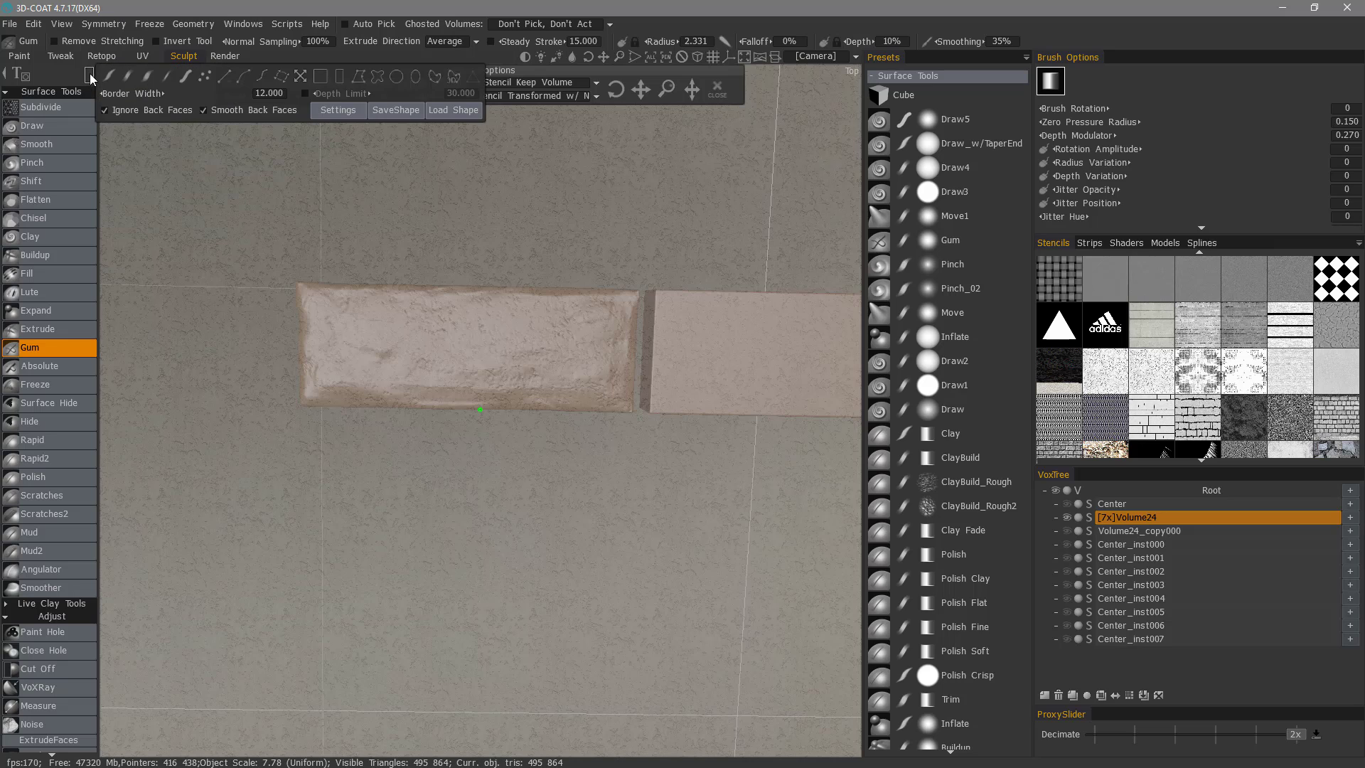
mouse_move(283, 271)
left_mouse_down()
mouse_move(538, 271)
mouse_move(605, 411)
mouse_move(641, 432)
left_mouse_up()
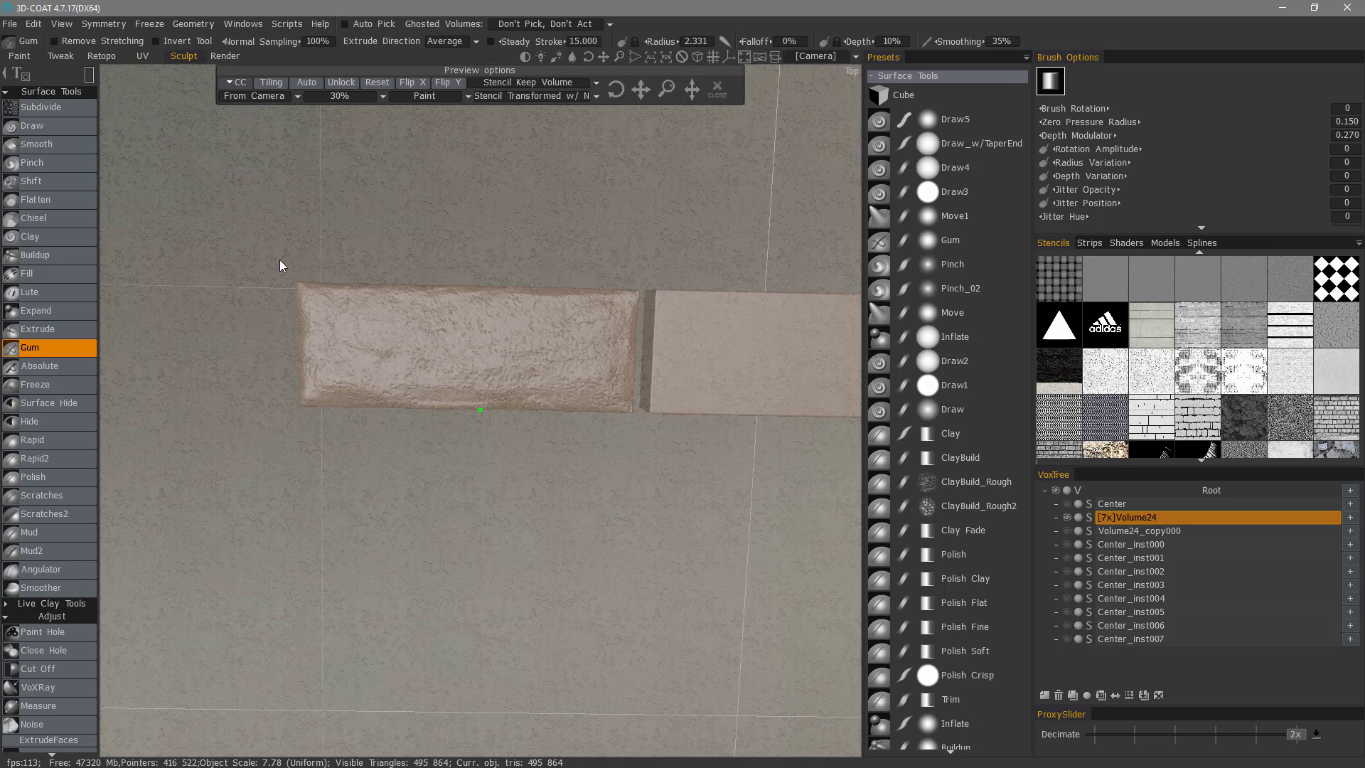
Close the stencil and examine the first brick's cracked surface relief up close from several angles
middle_click_drag(254, 250, 573, 163)
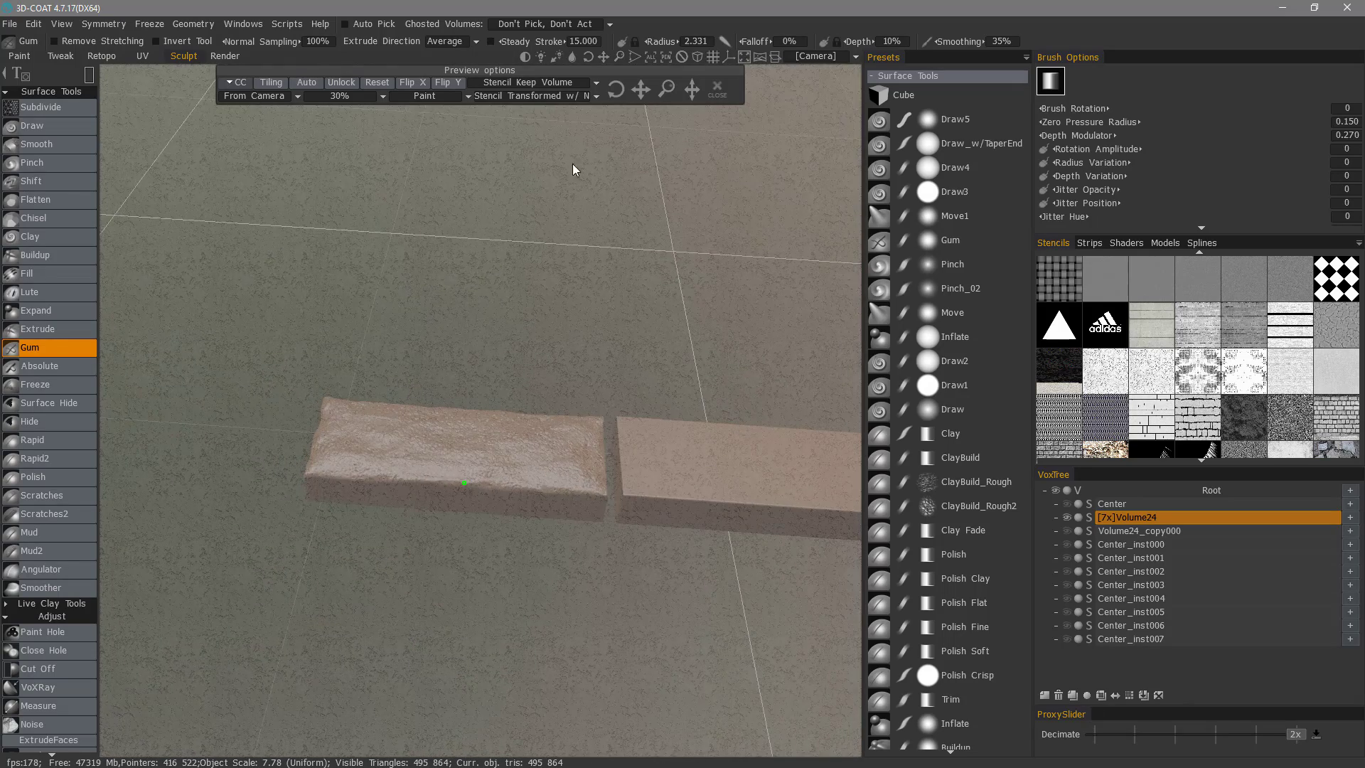
left_click(714, 89)
right_click_drag(123, 311, 236, 424)
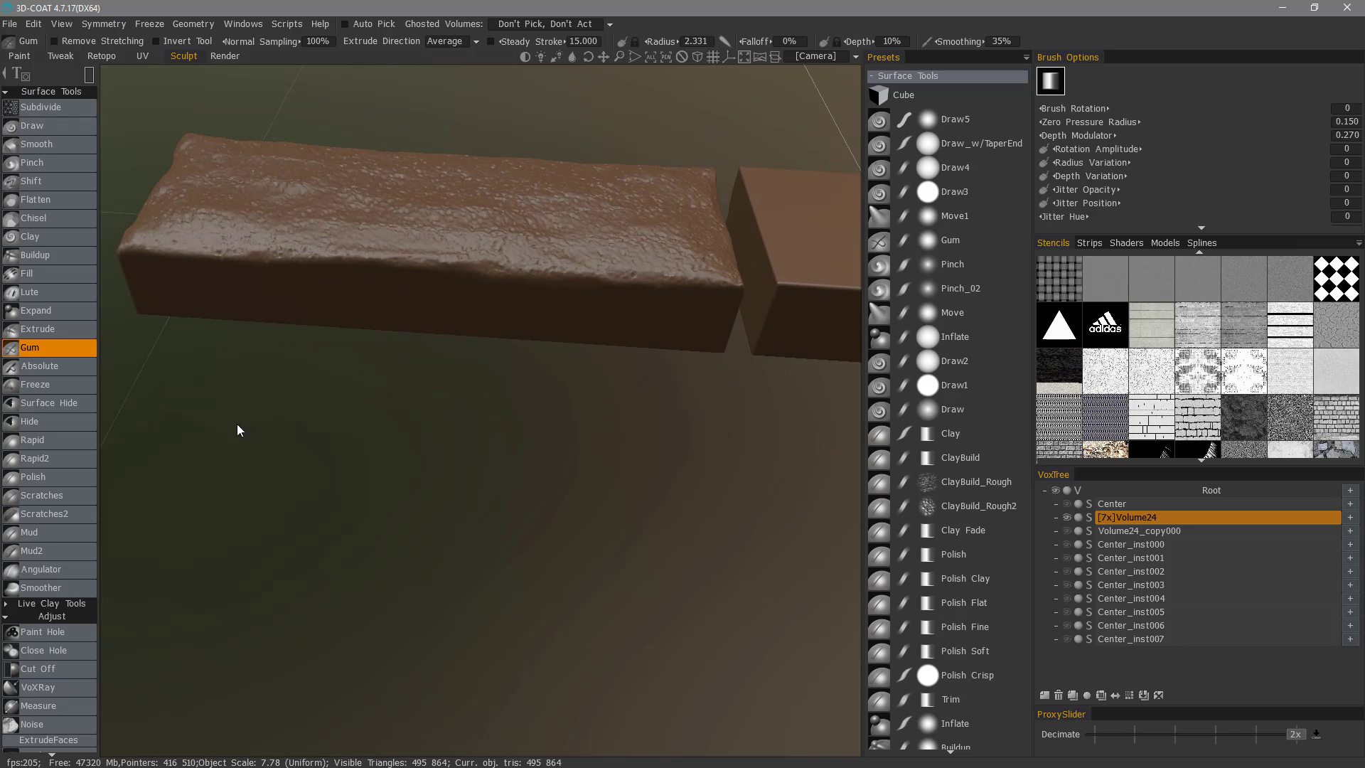
middle_click_drag(317, 272, 323, 320)
left_click_drag(323, 320, 293, 373, "alt")
right_click_drag(293, 373, 182, 296)
mouse_move(182, 295)
left_mouse_down("alt")
mouse_move(335, 335)
mouse_move(418, 463)
mouse_move(428, 446)
mouse_move(679, 408)
left_mouse_up("alt")
Load the brick-wall stencil seen from above, and enlarge and position it so one of its bricks covers the first brick
middle_click_drag(679, 407, 897, 377)
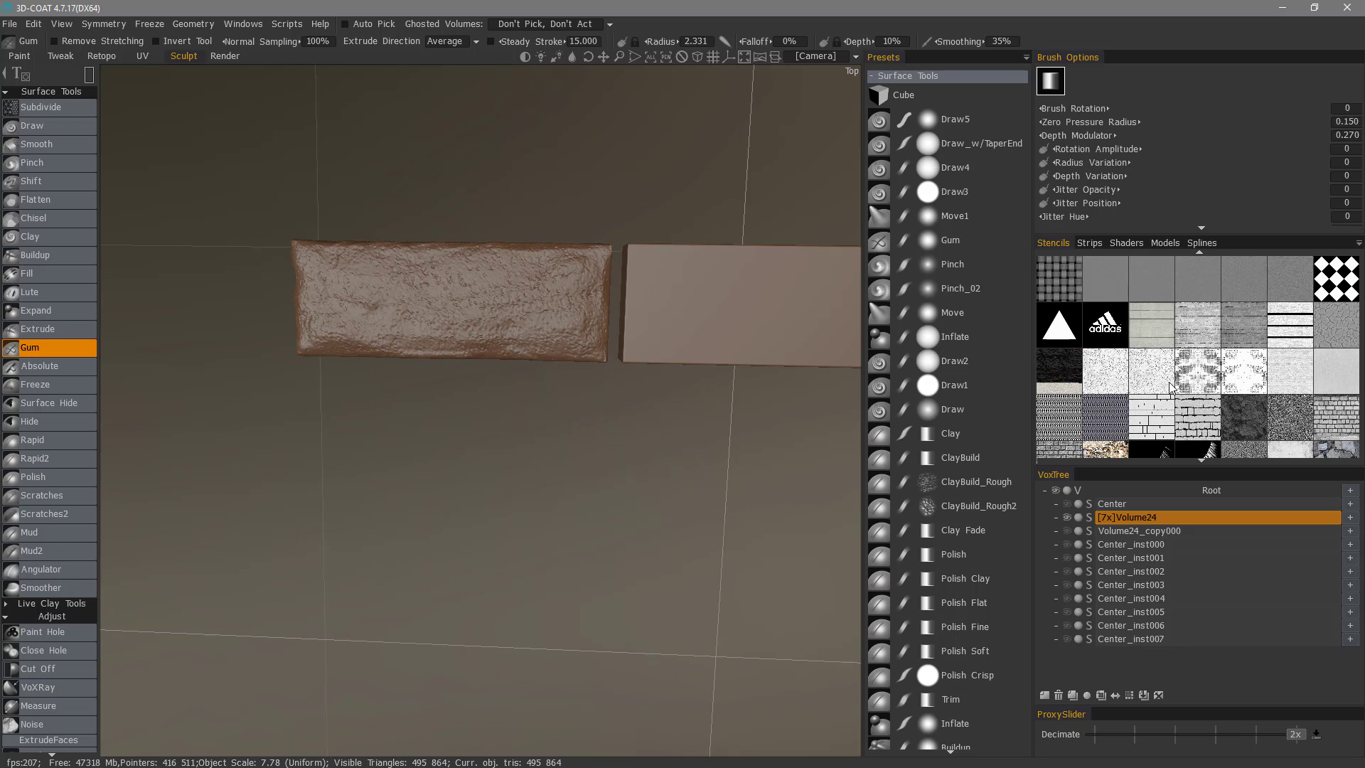
left_click(1333, 384)
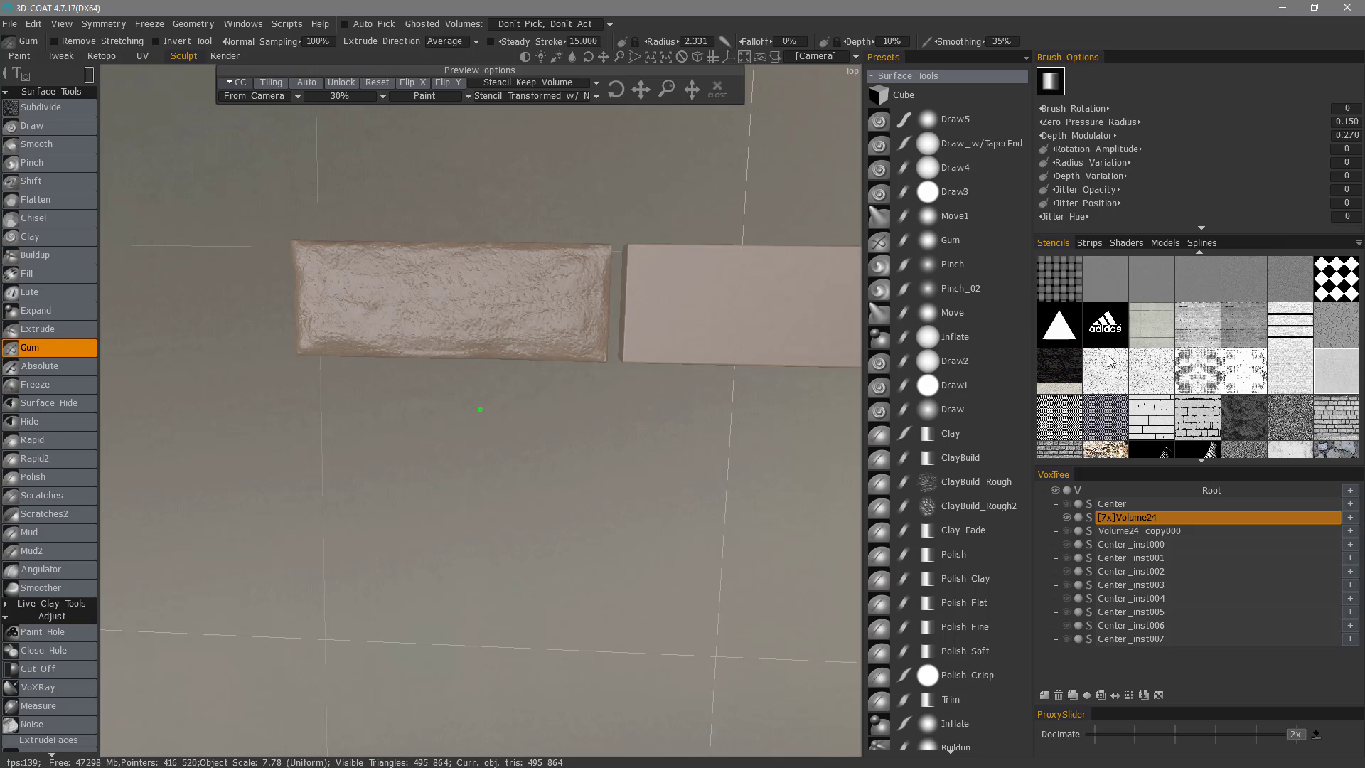
scroll(1108, 361, "down", 3)
left_click(1243, 387)
left_click(1066, 398)
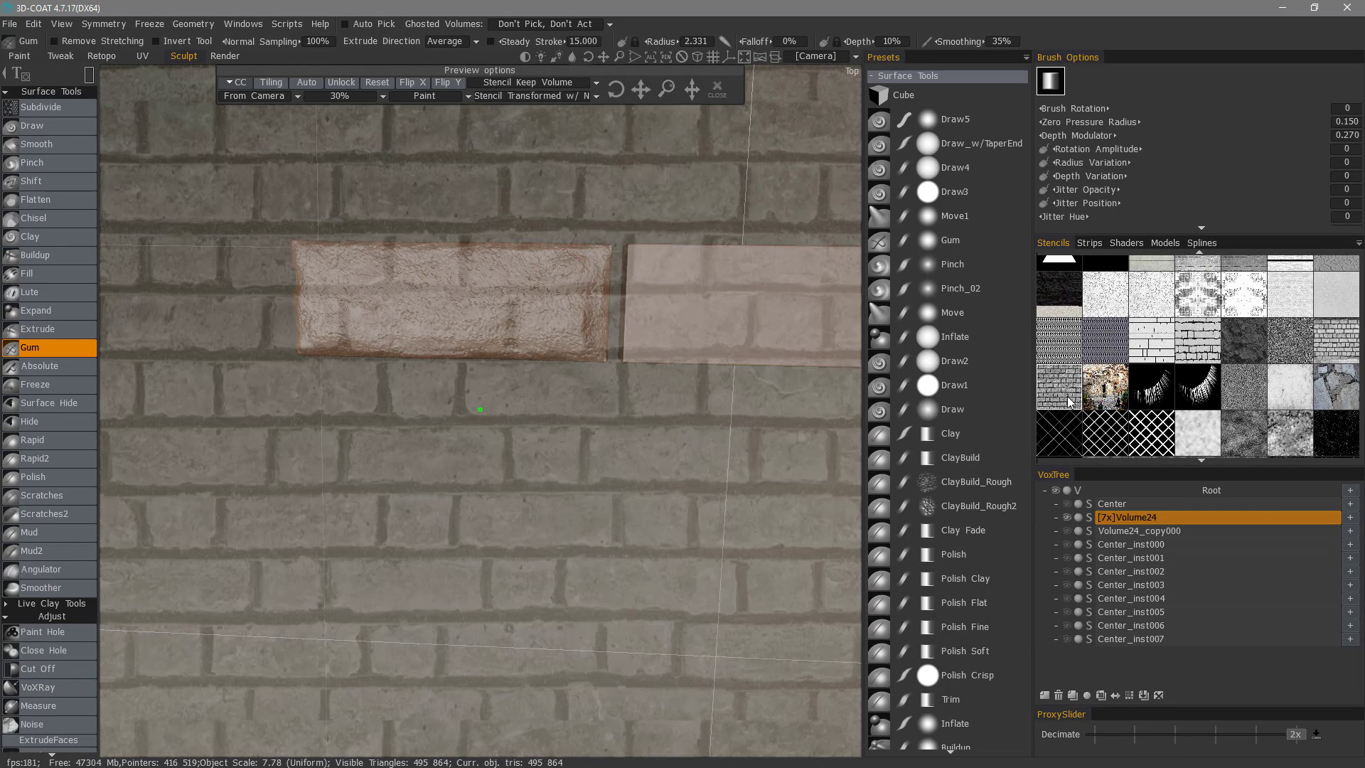
left_click_drag(647, 85, 650, 117)
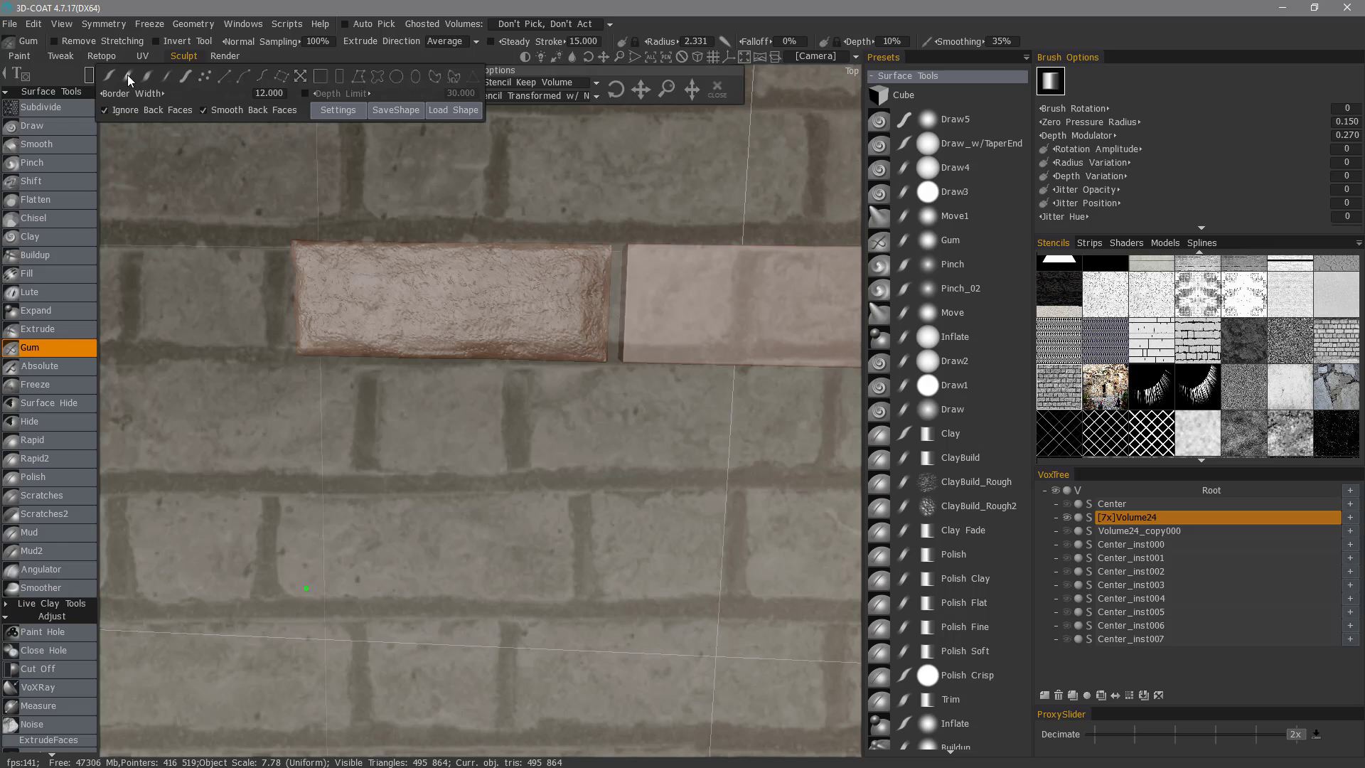
Sculpt stencil detail across the first brick's top with freehand Gum strokes at 43% depth and radius about 1.41
left_click(128, 76)
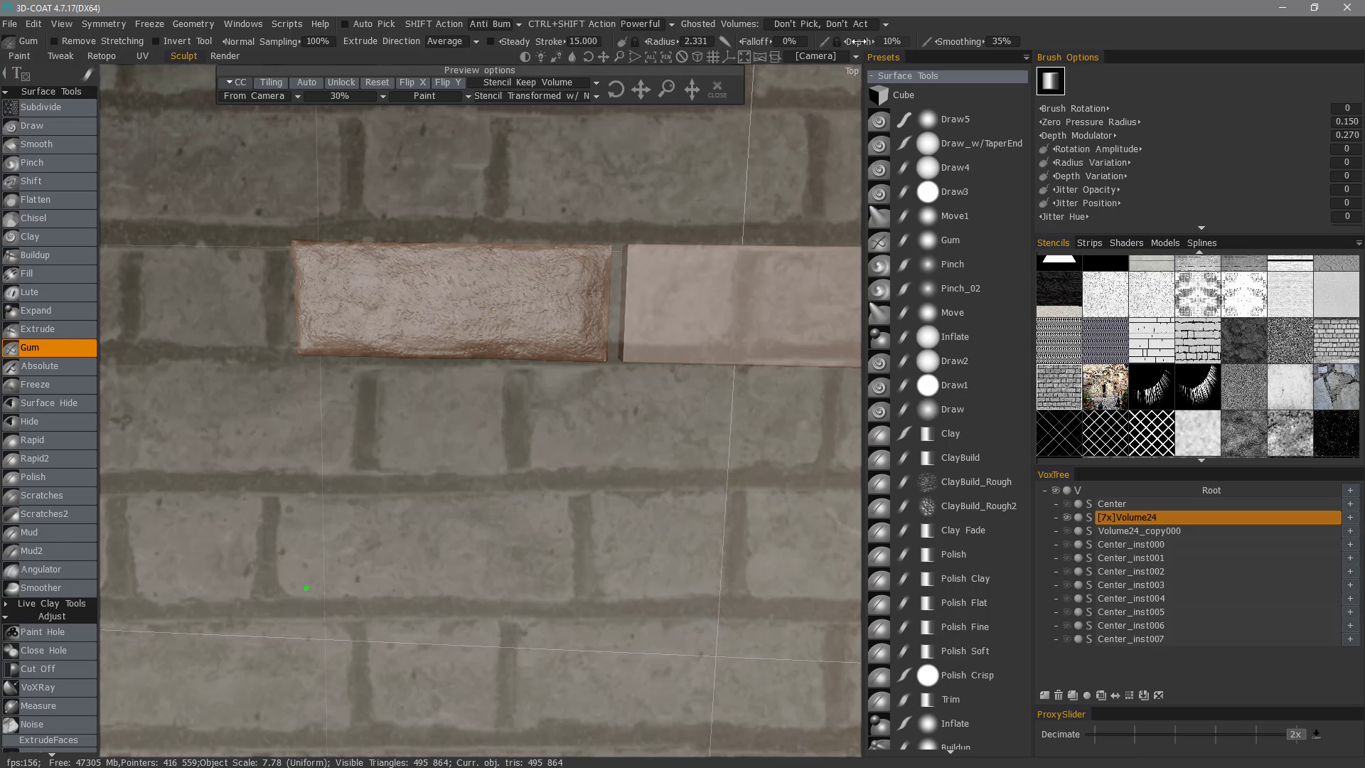
left_click_drag(858, 41, 855, 43)
mouse_move(466, 308)
left_mouse_down()
mouse_move(402, 284)
mouse_move(525, 276)
left_mouse_up()
left_click_drag(420, 280, 526, 273)
left_click_drag(419, 306, 519, 307)
mouse_move(387, 332)
left_mouse_down()
mouse_move(537, 334)
mouse_move(325, 333)
left_mouse_up()
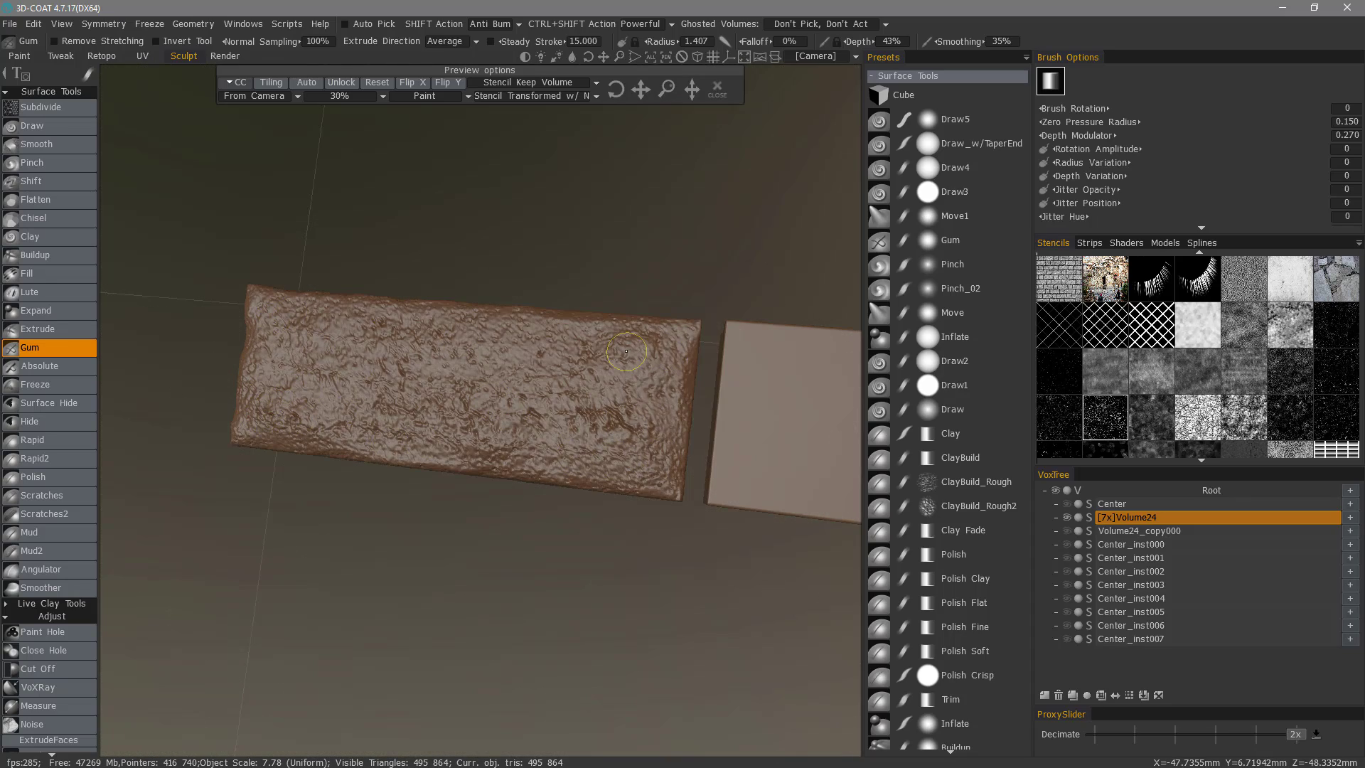
left_click_drag(455, 305, 590, 152)
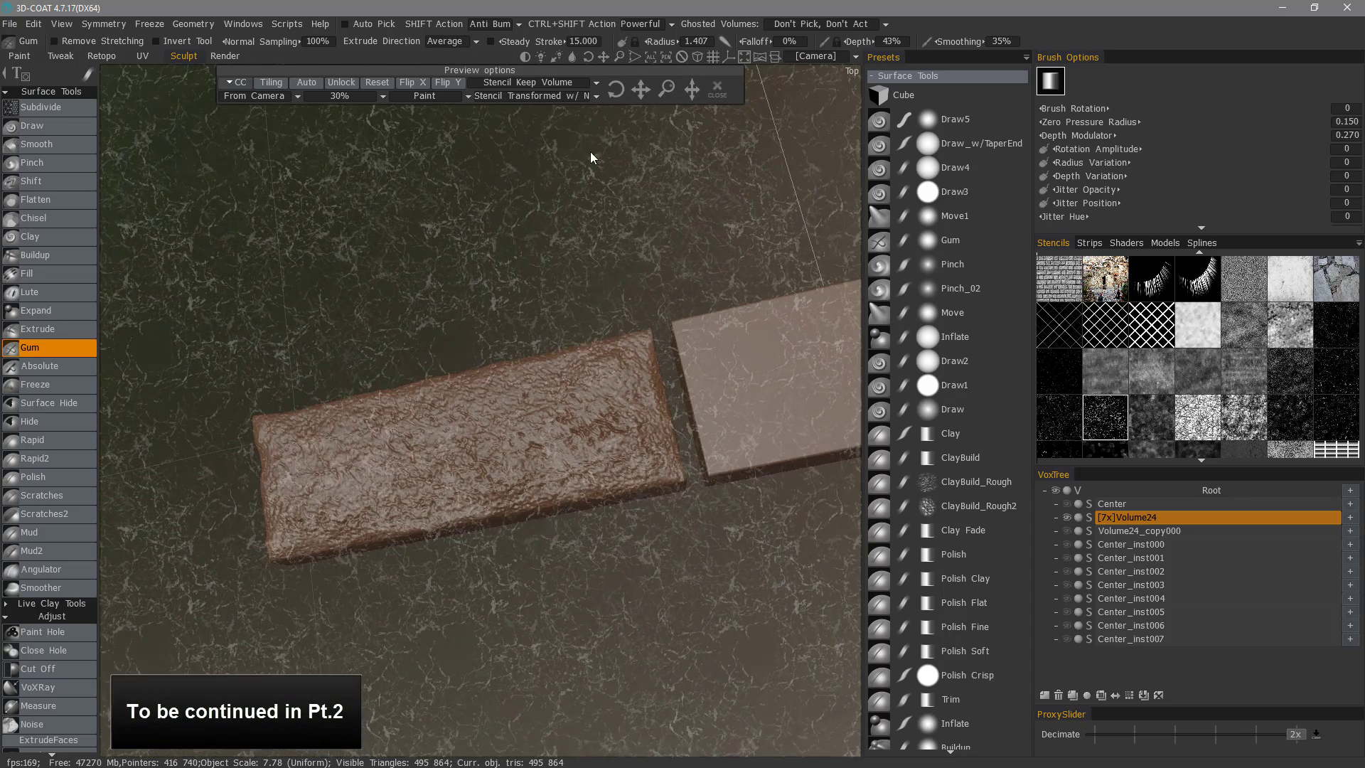